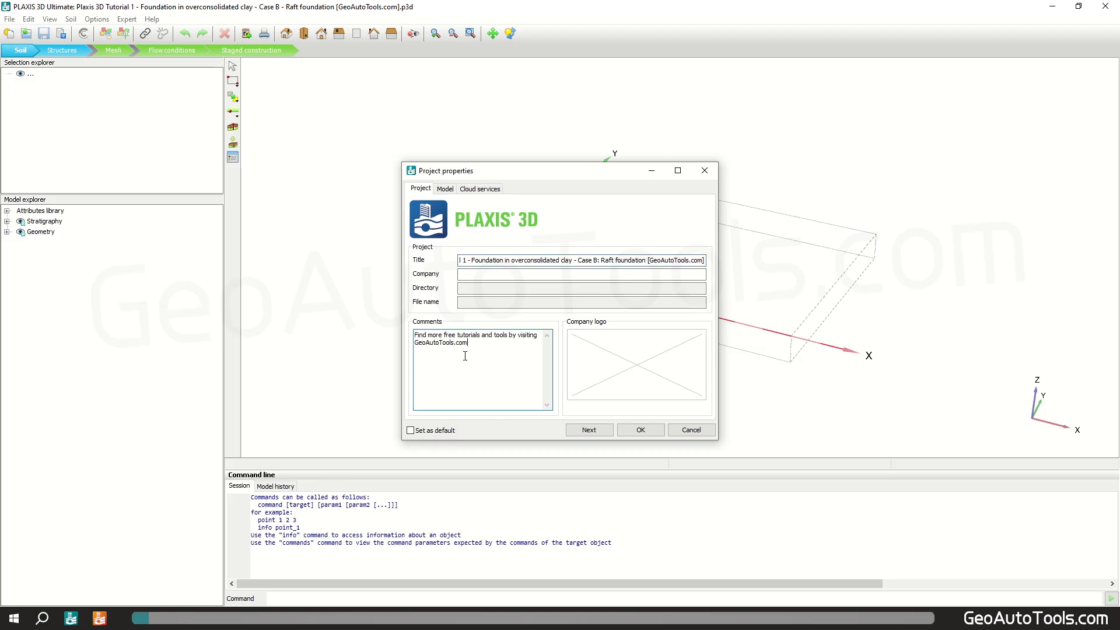
Step: Set the model contour's maximum x and maximum y to 75 m and accept the project properties
{"action": "left_click", "coordinate": [446, 189]}
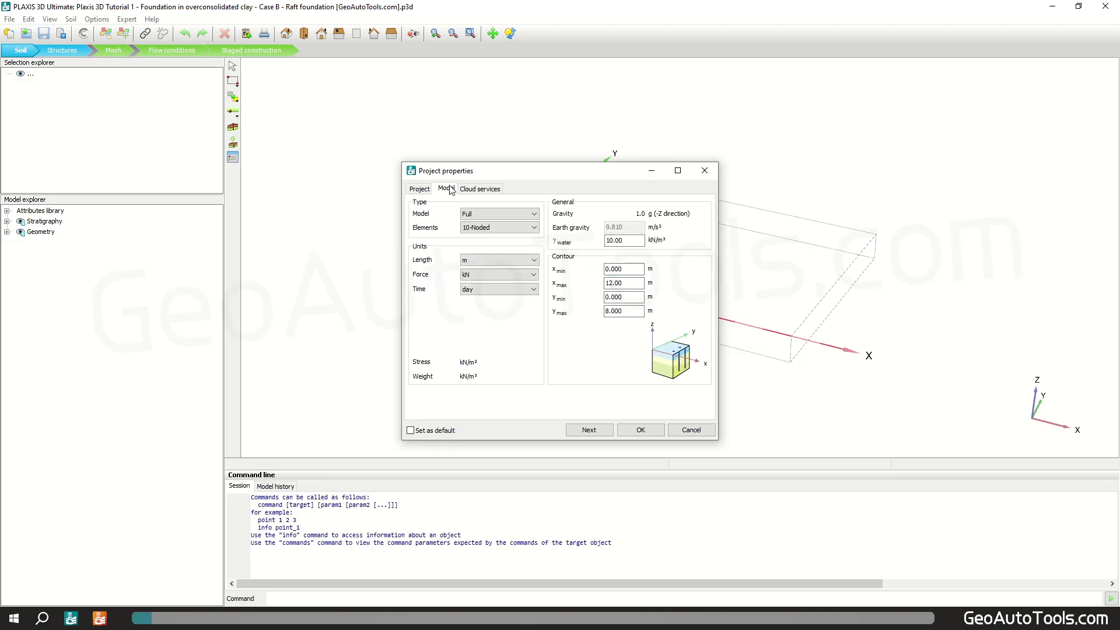
{"action": "left_click", "coordinate": [636, 283]}
{"action": "double_click", "coordinate": [636, 283]}
{"action": "type", "text": "75"}
{"action": "key", "text": "Tab"}
{"action": "key", "text": "Tab"}
{"action": "type", "text": "7"}
{"action": "left_click", "coordinate": [640, 430]}
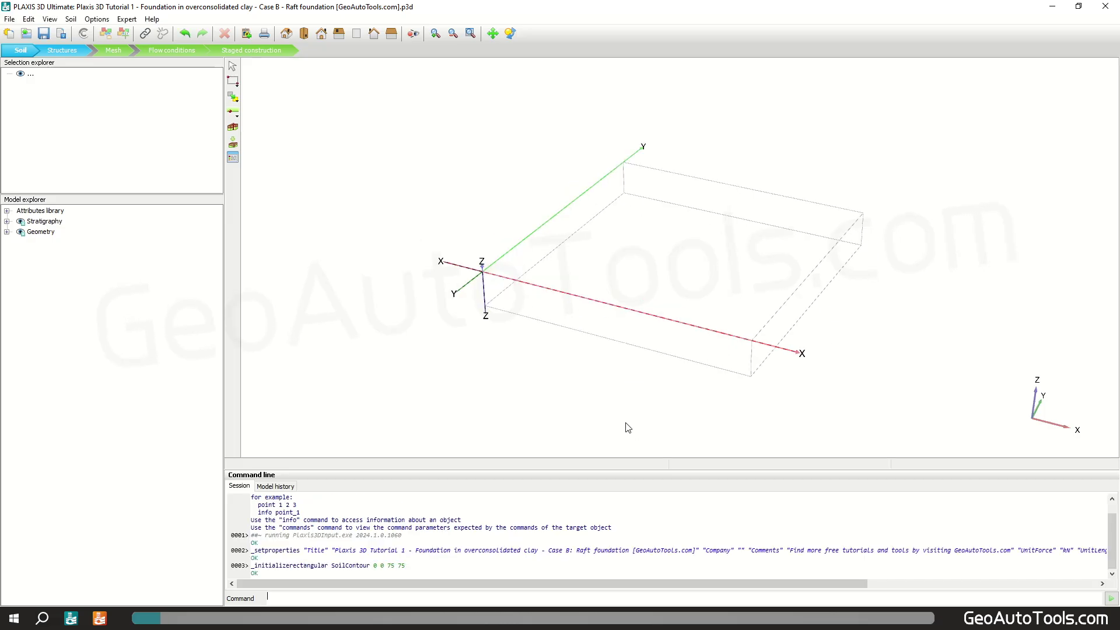
Step: Create a borehole at the origin and add a soil layer with its bottom at -40 m
{"action": "left_click", "coordinate": [233, 127]}
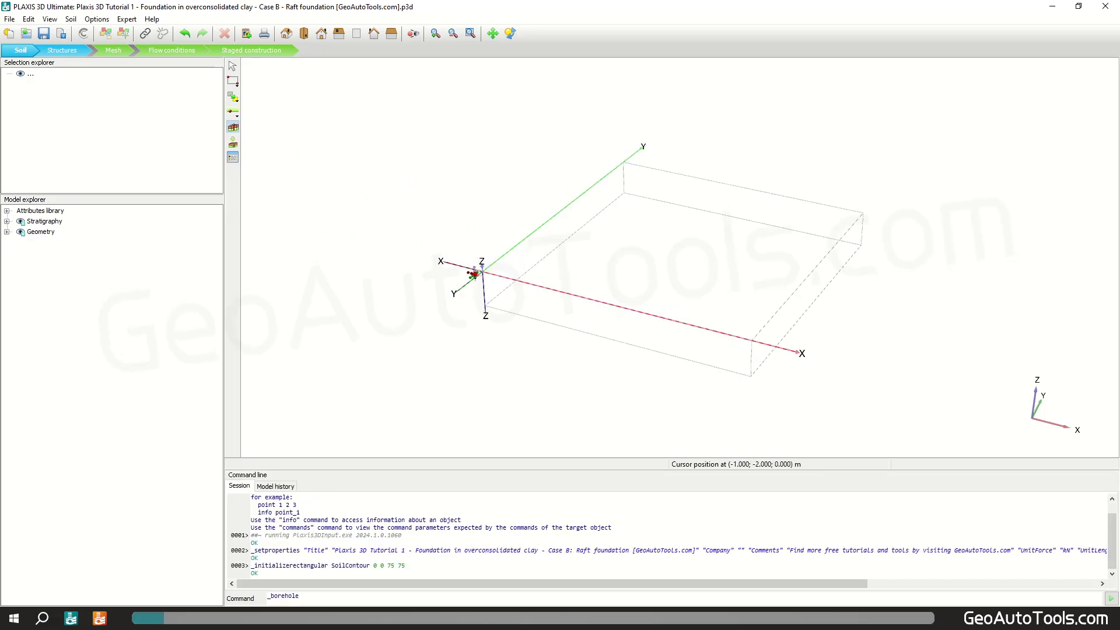
{"action": "left_click", "coordinate": [480, 273]}
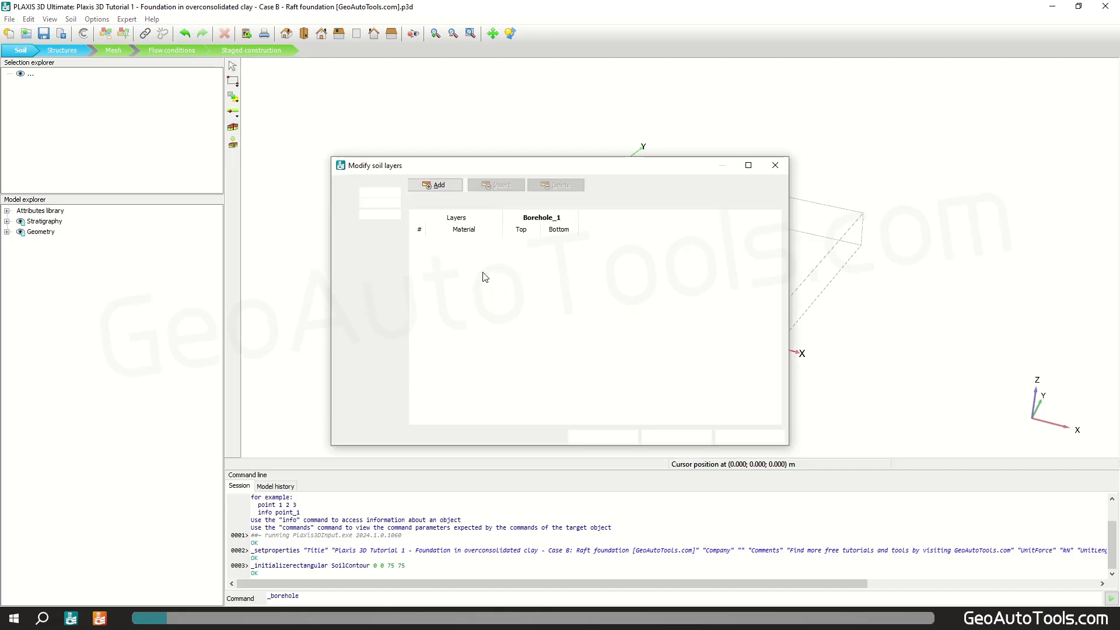
{"action": "left_click", "coordinate": [436, 185]}
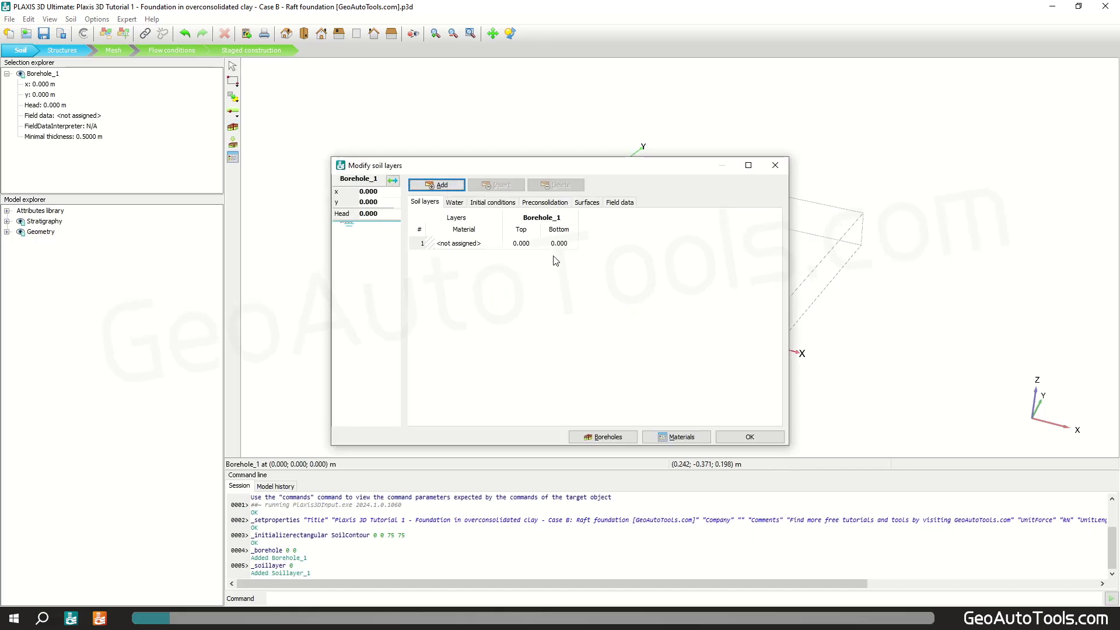
{"action": "left_click", "coordinate": [570, 245]}
{"action": "type", "text": "-"}
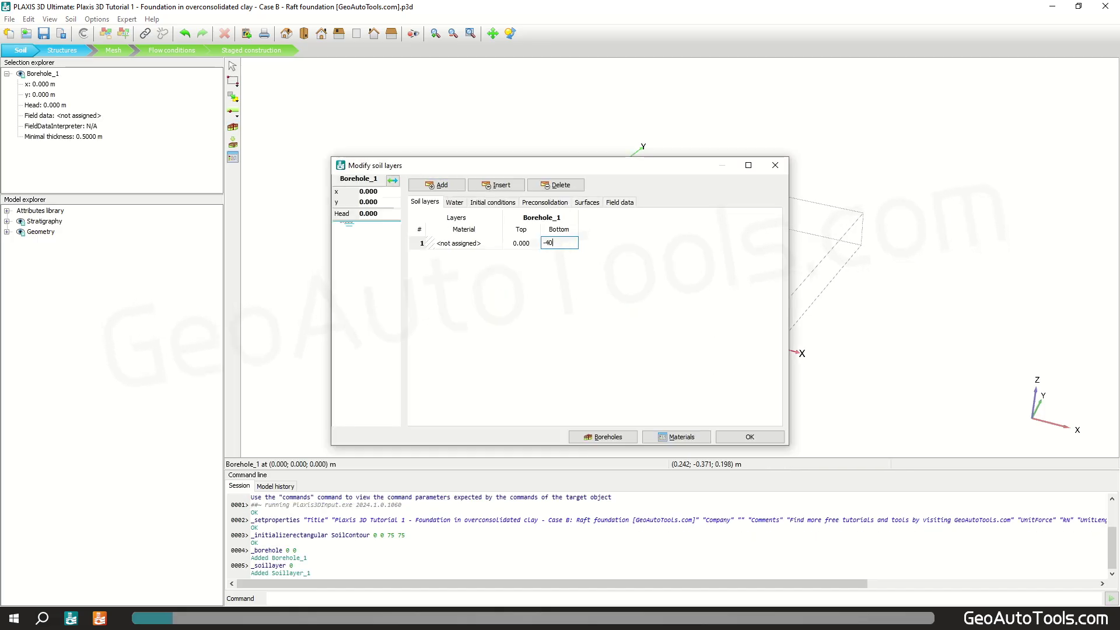
{"action": "type", "text": "40"}
{"action": "key", "text": "Return"}
Step: Set the borehole's water head to -2 m
{"action": "left_click", "coordinate": [340, 213]}
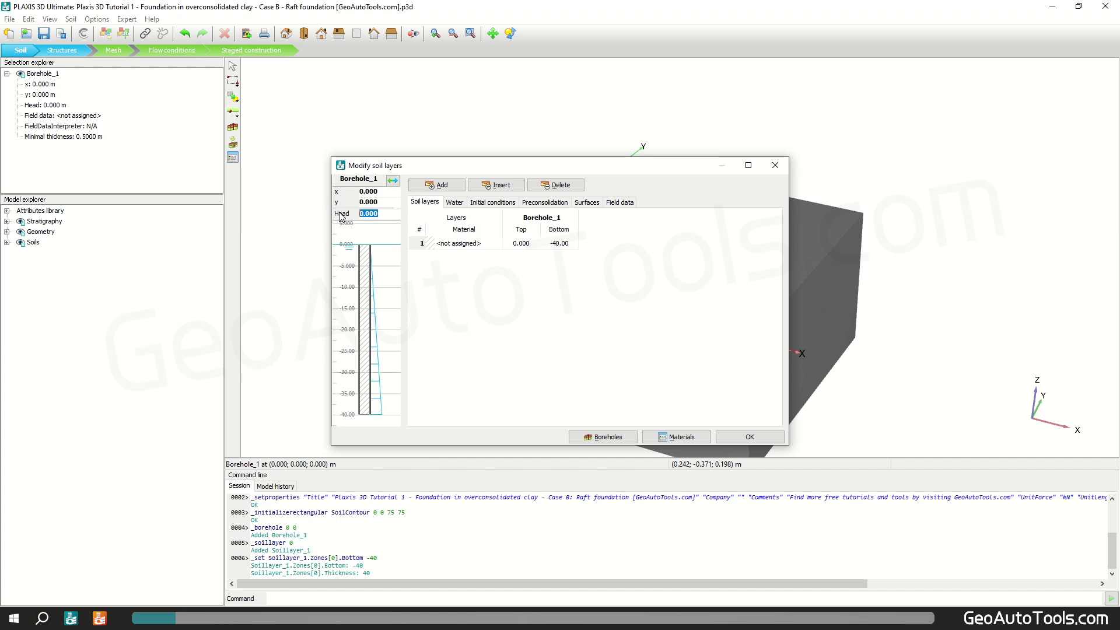
{"action": "type", "text": "-2"}
{"action": "key", "text": "Return"}
Step: Create a soil material named "GATs - Lacustrine clay" with unit weights of 17 kN/m³ unsaturated and 18 kN/m³ saturated
{"action": "left_click", "coordinate": [681, 437]}
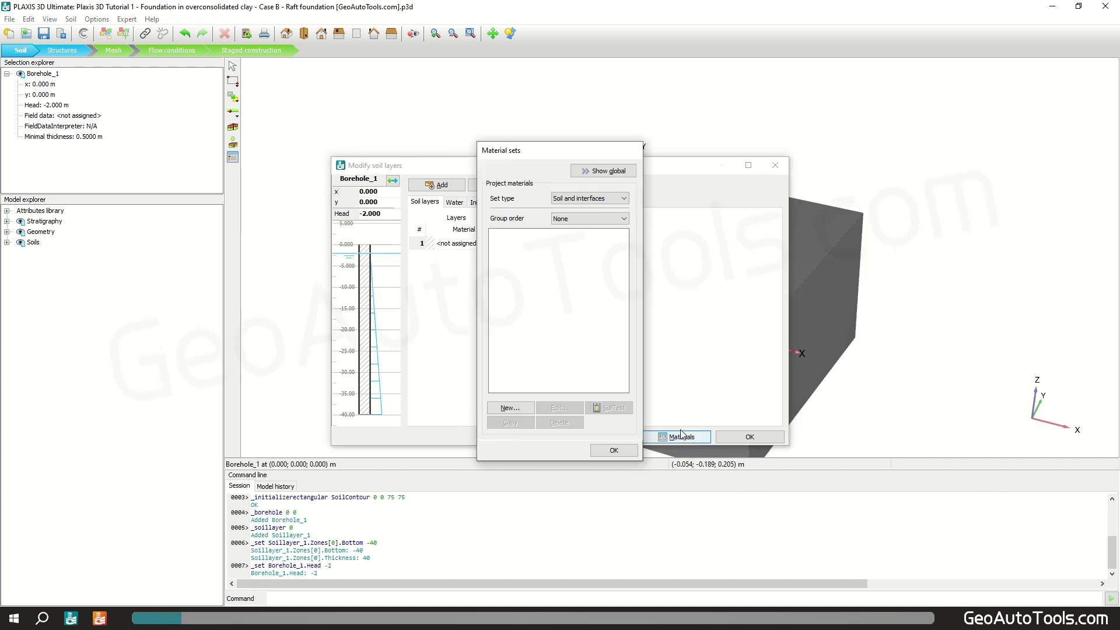
{"action": "left_click", "coordinate": [509, 408]}
{"action": "type", "text": "GATs - Lacustrine clay"}
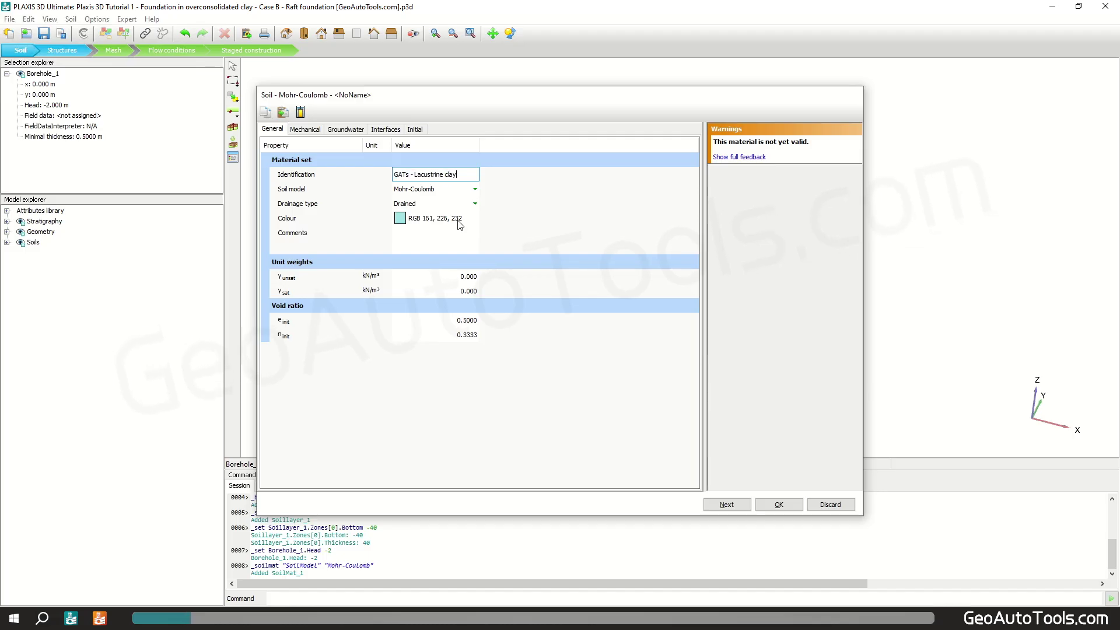
{"action": "left_click", "coordinate": [466, 276]}
{"action": "type", "text": "17"}
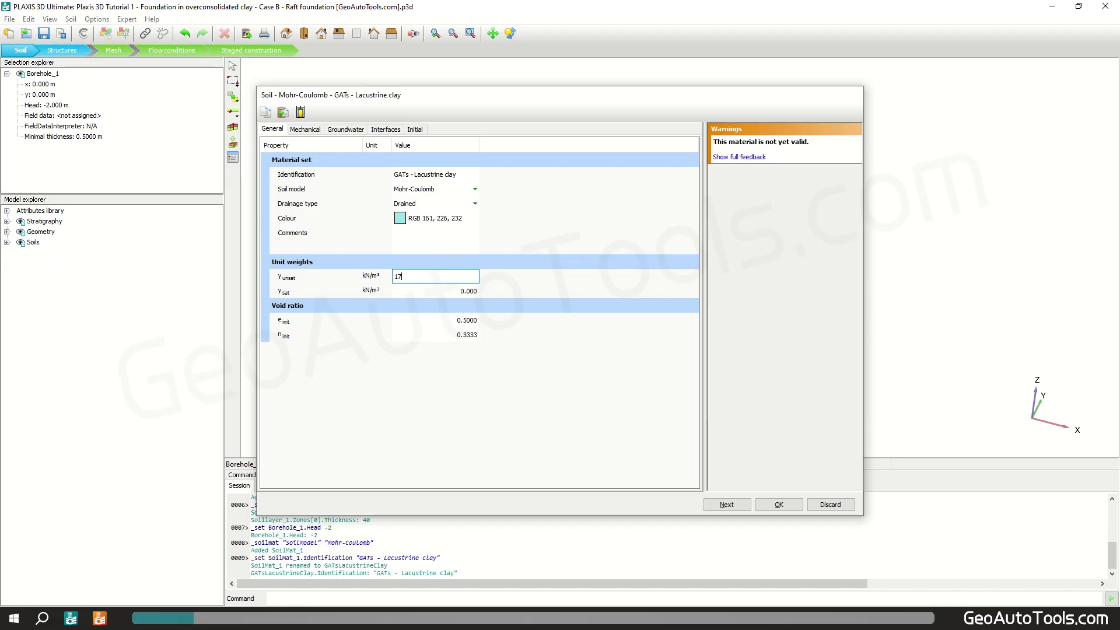
{"action": "key", "text": "Tab"}
{"action": "type", "text": "1"}
{"action": "left_click", "coordinate": [514, 293]}
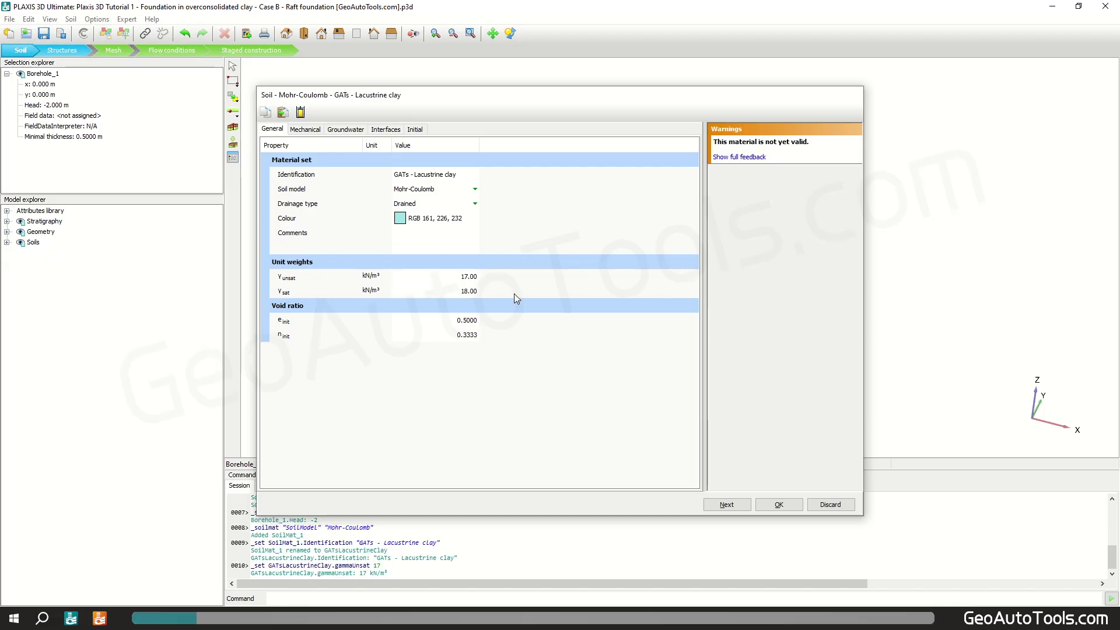
Step: Set the clay's stiffness to E'ref 5000 kN/m², Poisson's ratio 0.3 and E'inc 500 kN/m²/m
{"action": "left_click", "coordinate": [305, 129]}
{"action": "type", "text": "5"}
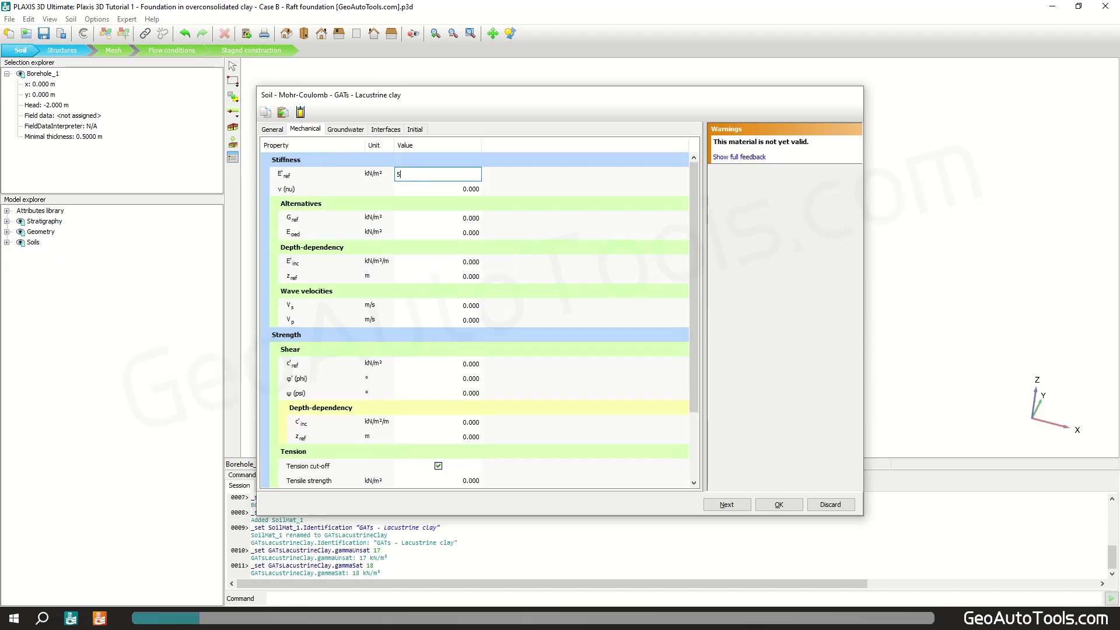
{"action": "type", "text": "e3"}
{"action": "key", "text": "Tab"}
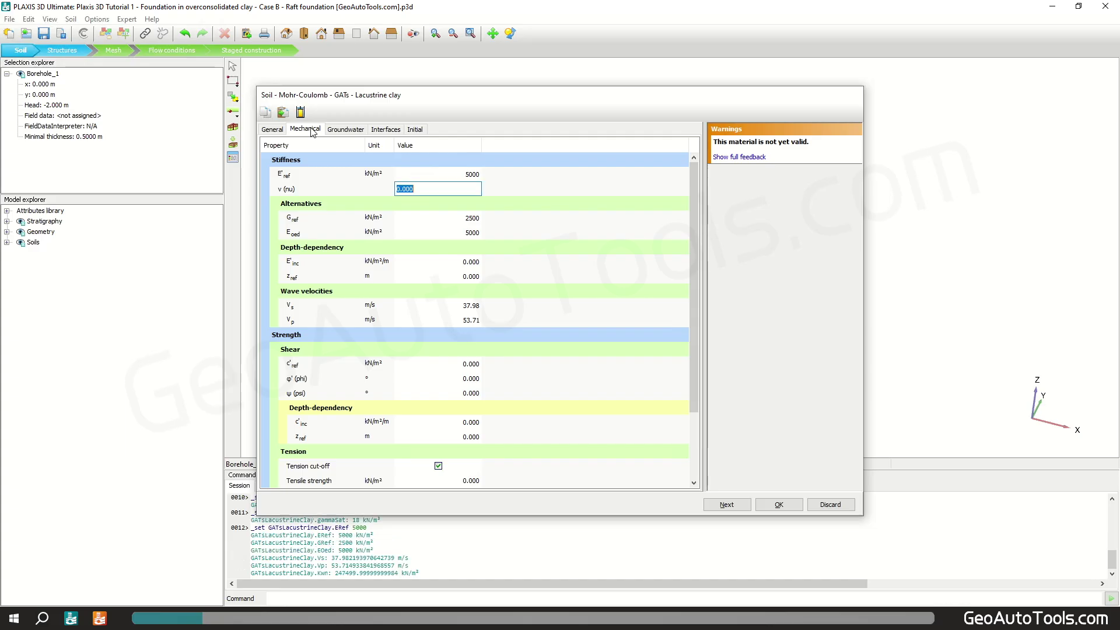
{"action": "type", "text": "0.3"}
{"action": "key", "text": "Tab"}
{"action": "key", "text": "Tab"}
{"action": "key", "text": "Tab"}
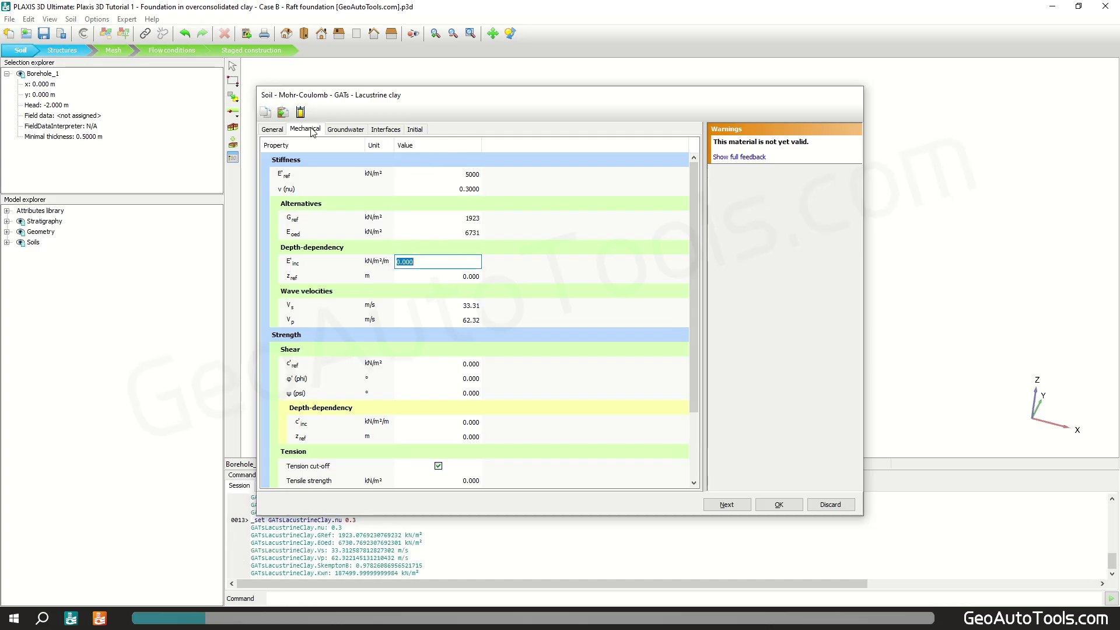
{"action": "type", "text": "500"}
{"action": "key", "text": "Tab"}
Step: Set the clay's c'ref to 10 kN/m² and friction angle to 30°, keep automatic K0 determination, and save the material
{"action": "key", "text": "Tab"}
{"action": "key", "text": "Tab"}
{"action": "key", "text": "Tab"}
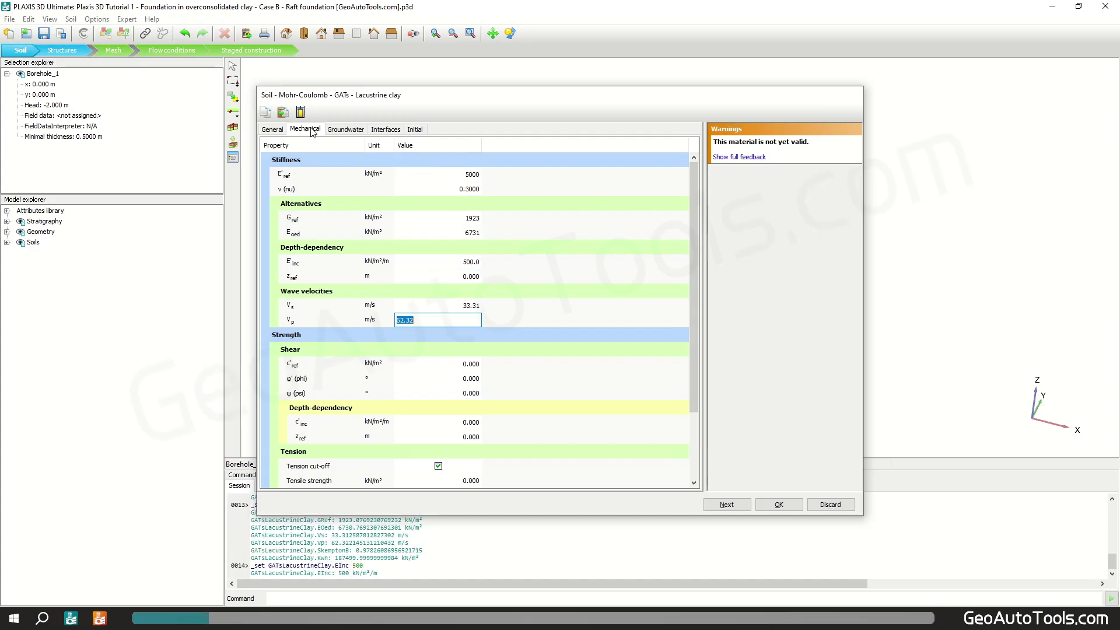
{"action": "type", "text": "10"}
{"action": "key", "text": "Tab"}
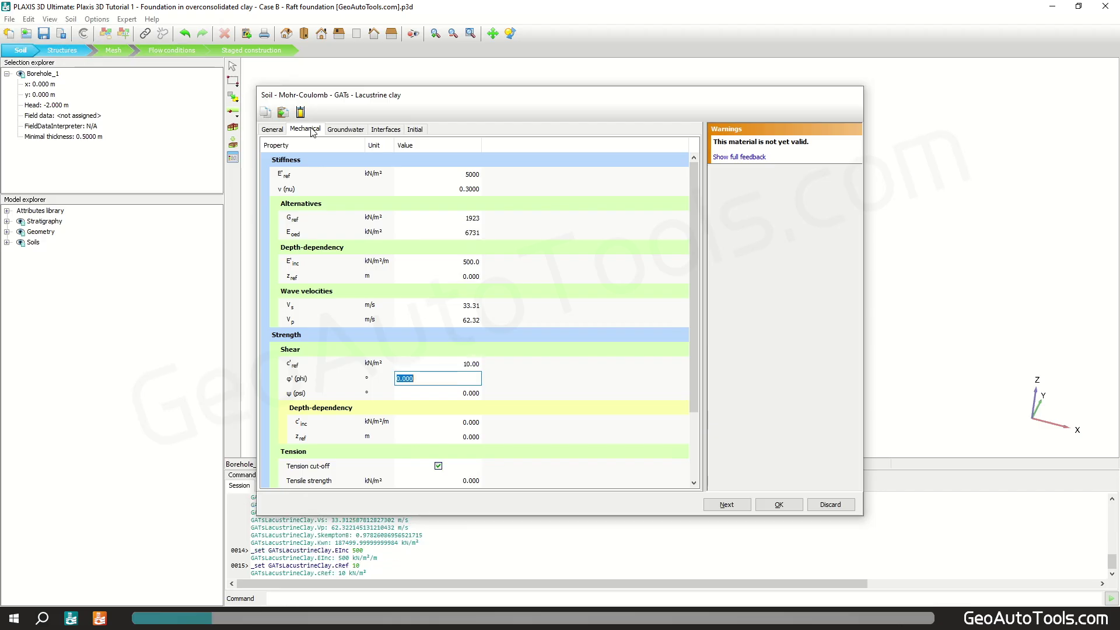
{"action": "type", "text": "30"}
{"action": "key", "text": "Tab"}
{"action": "left_click", "coordinate": [420, 131]}
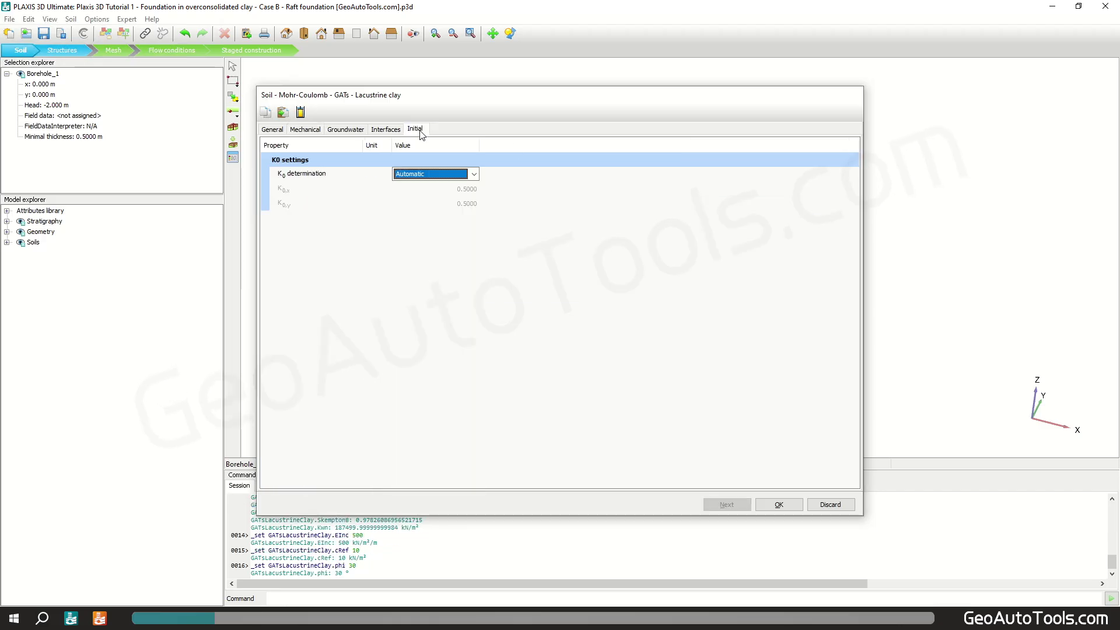
{"action": "left_click", "coordinate": [779, 505]}
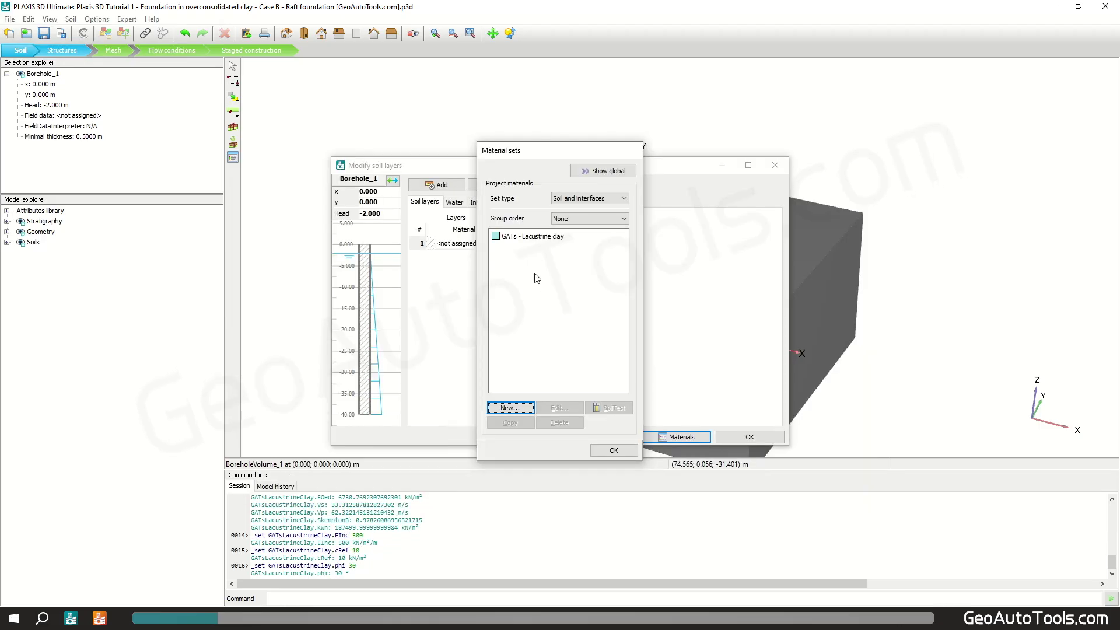
Step: Assign the lacustrine clay material to the soil layer and accept the soil layer definition
{"action": "left_click_drag", "start_coordinate": [522, 241], "coordinate": [822, 313]}
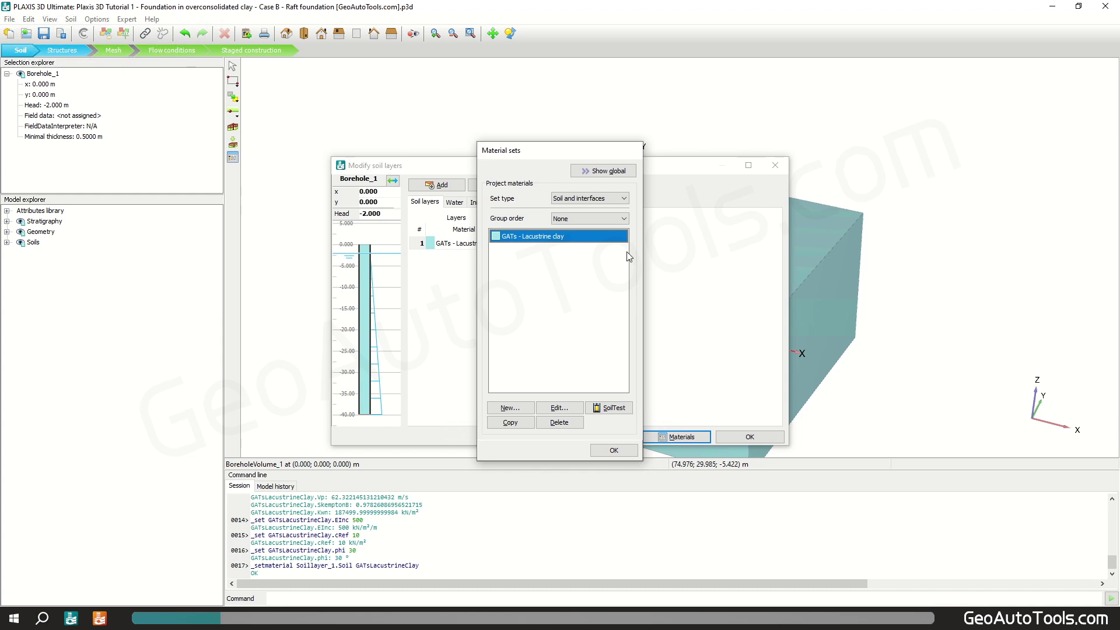
{"action": "left_click", "coordinate": [614, 451]}
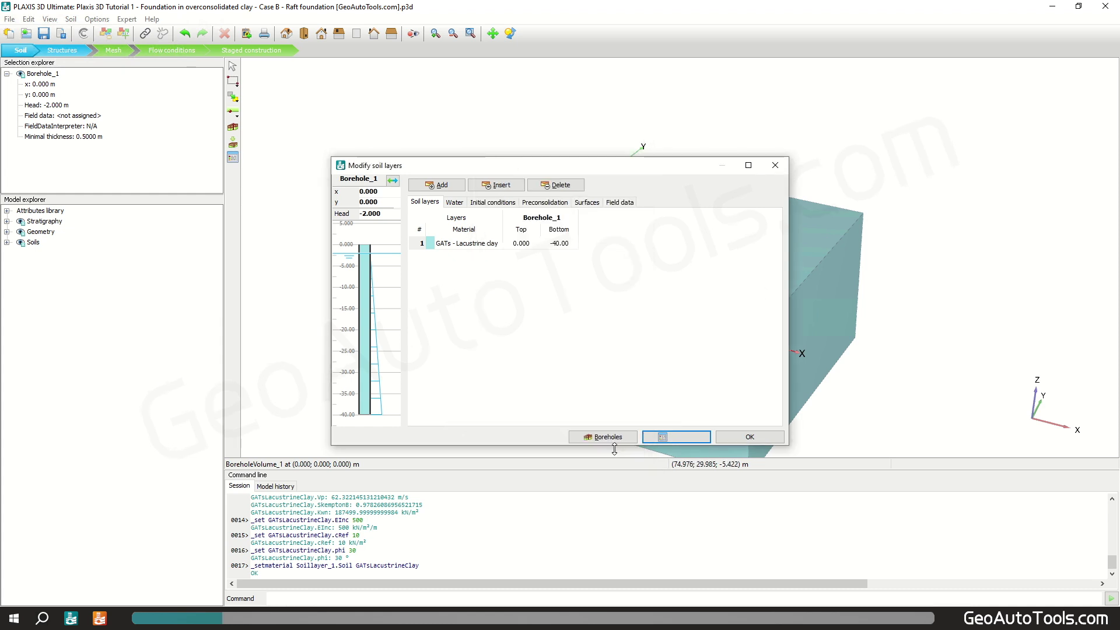
{"action": "left_click", "coordinate": [749, 437]}
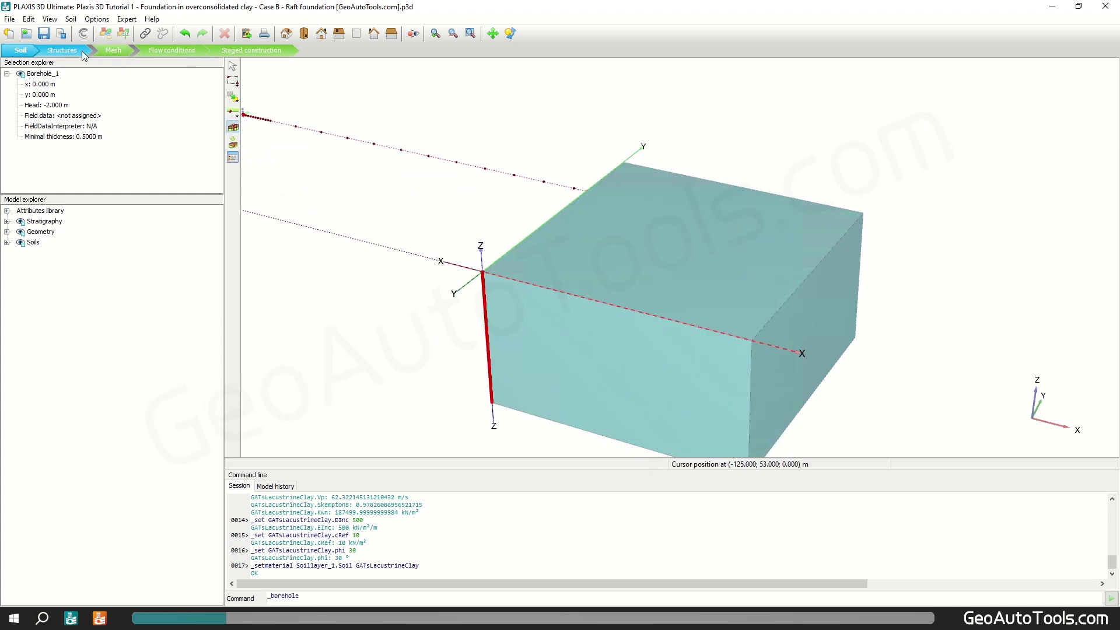
Step: In Structures mode, create a square surface with corners at (0, 0, 0), (0, 18, 0), (18, 18, 0) and (18, 0, 0)
{"action": "left_click", "coordinate": [62, 51]}
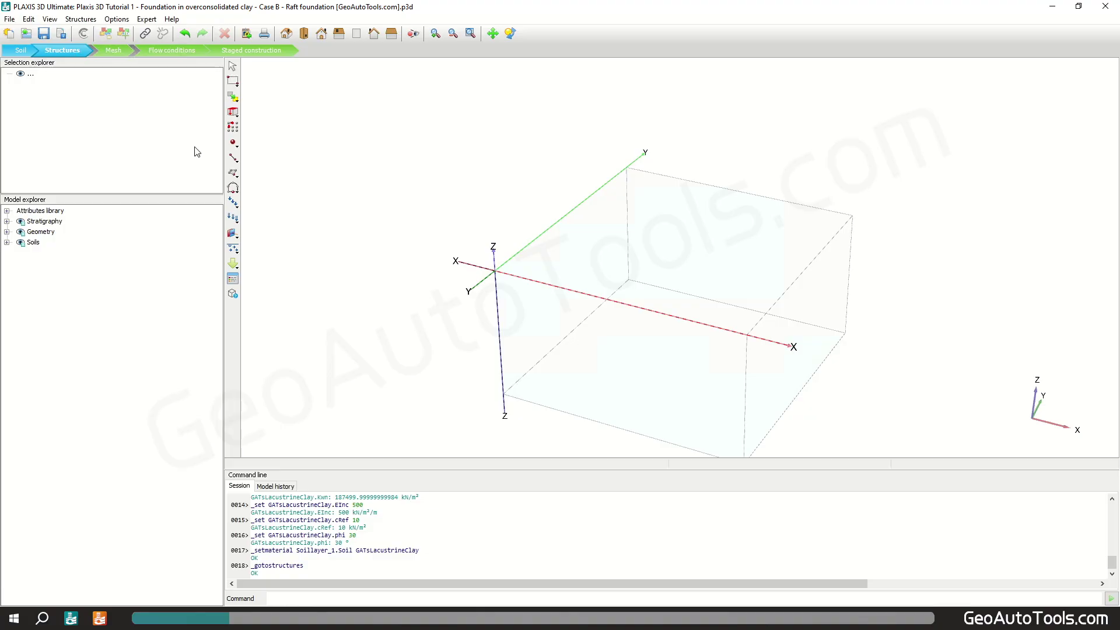
{"action": "left_click", "coordinate": [233, 173]}
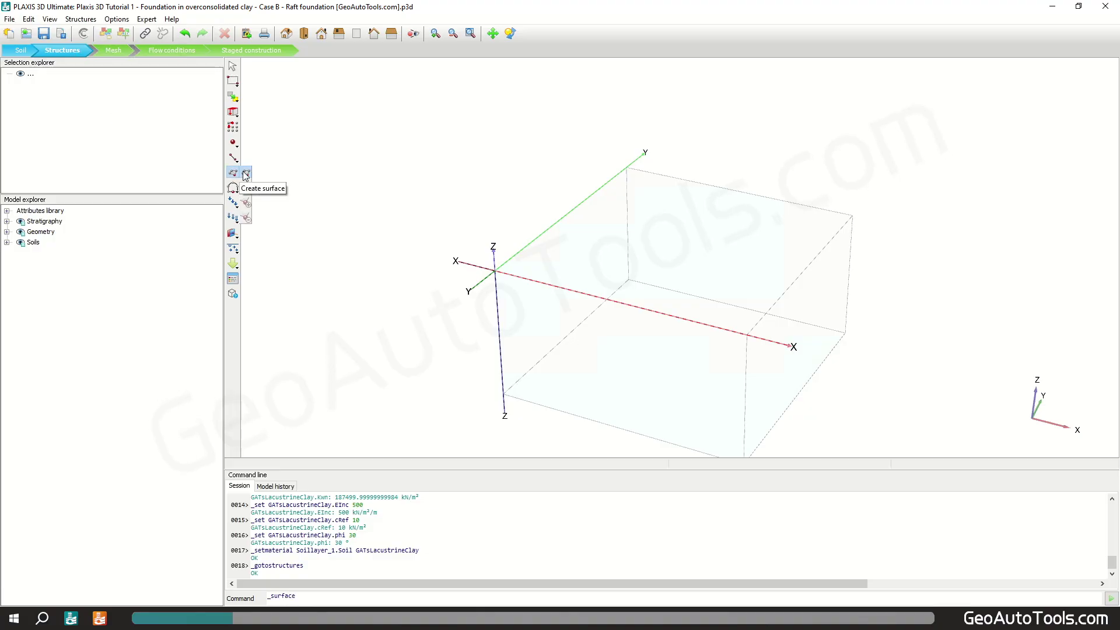
{"action": "left_click", "coordinate": [245, 174]}
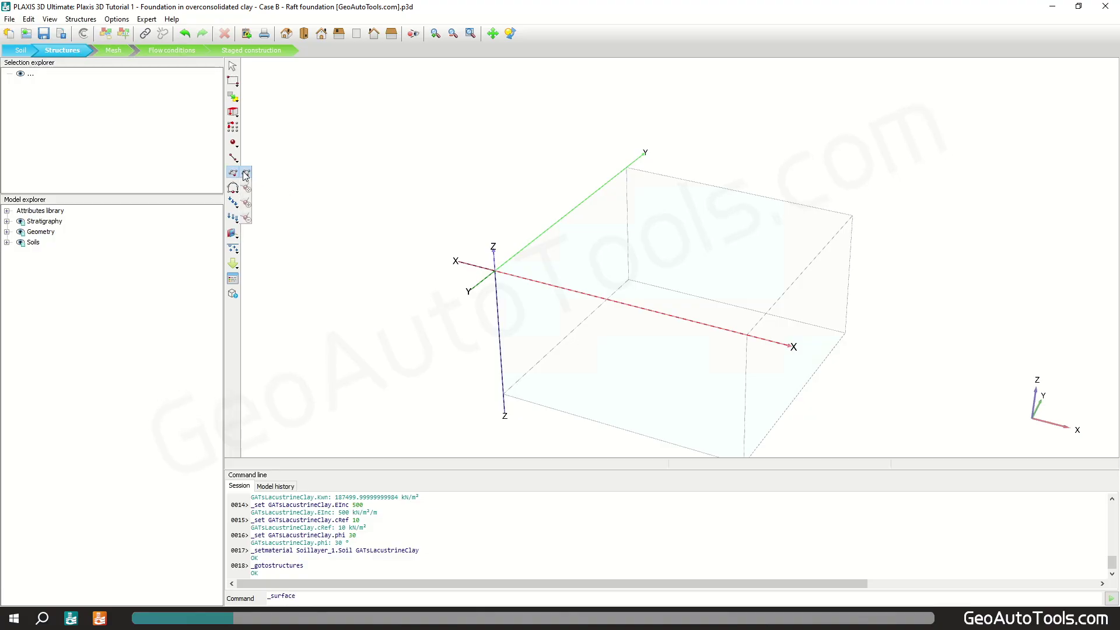
{"action": "left_click", "coordinate": [495, 272]}
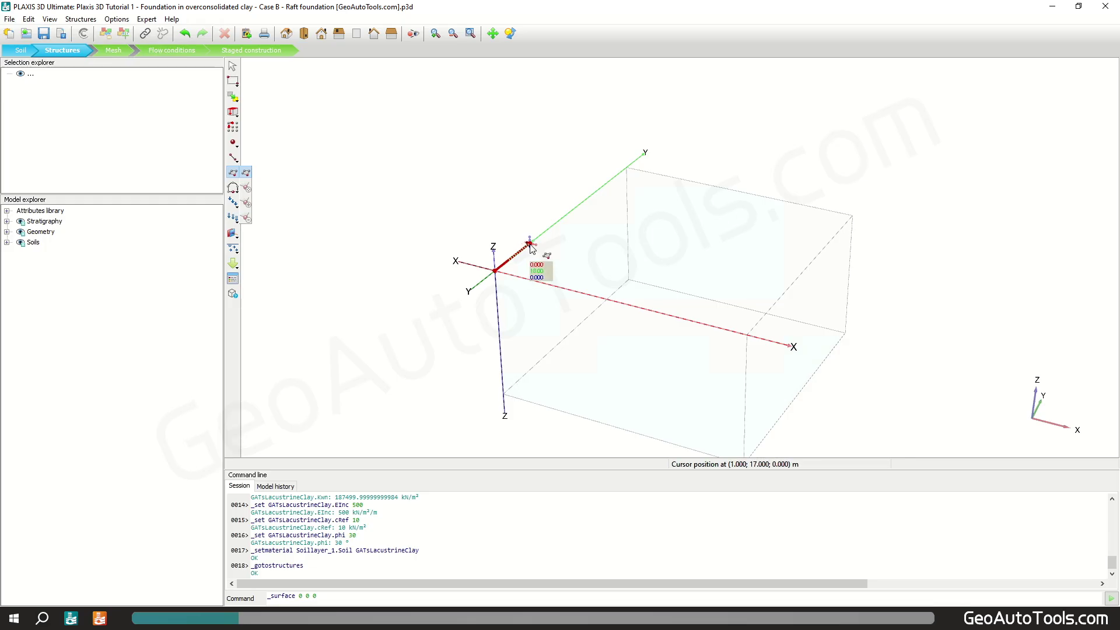
{"action": "left_click", "coordinate": [530, 245]}
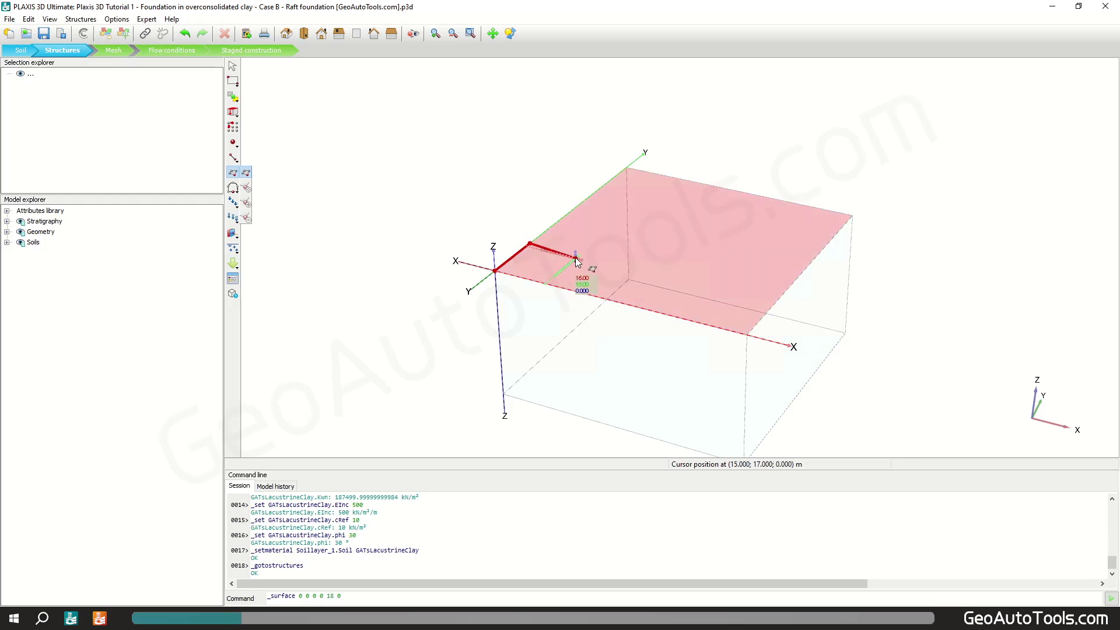
{"action": "left_click", "coordinate": [588, 257]}
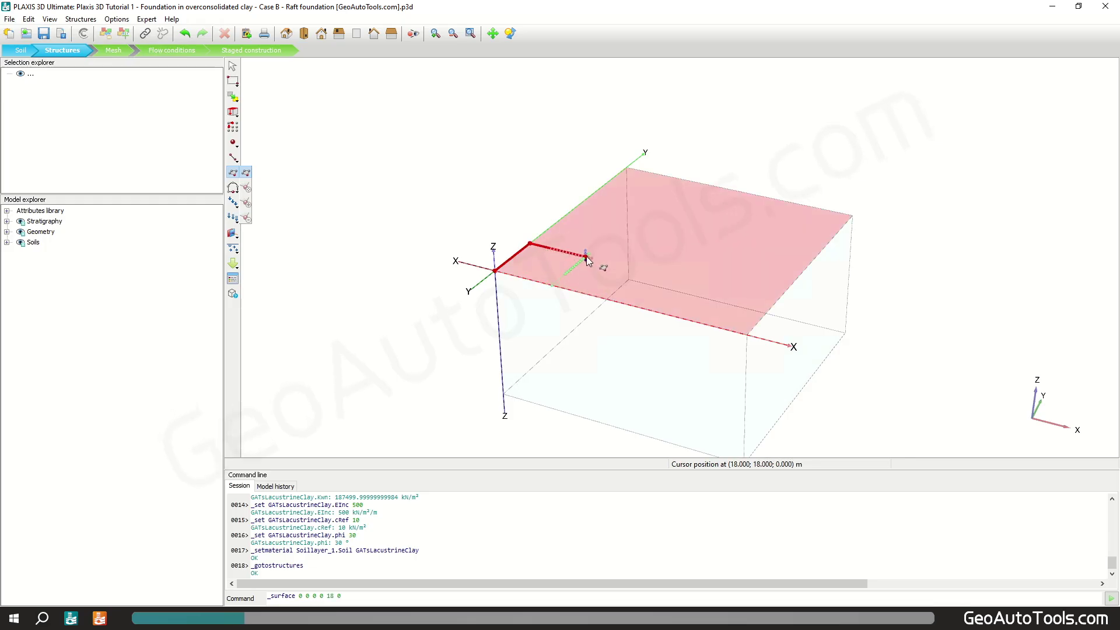
{"action": "left_click", "coordinate": [552, 285]}
{"action": "right_click", "coordinate": [552, 286]}
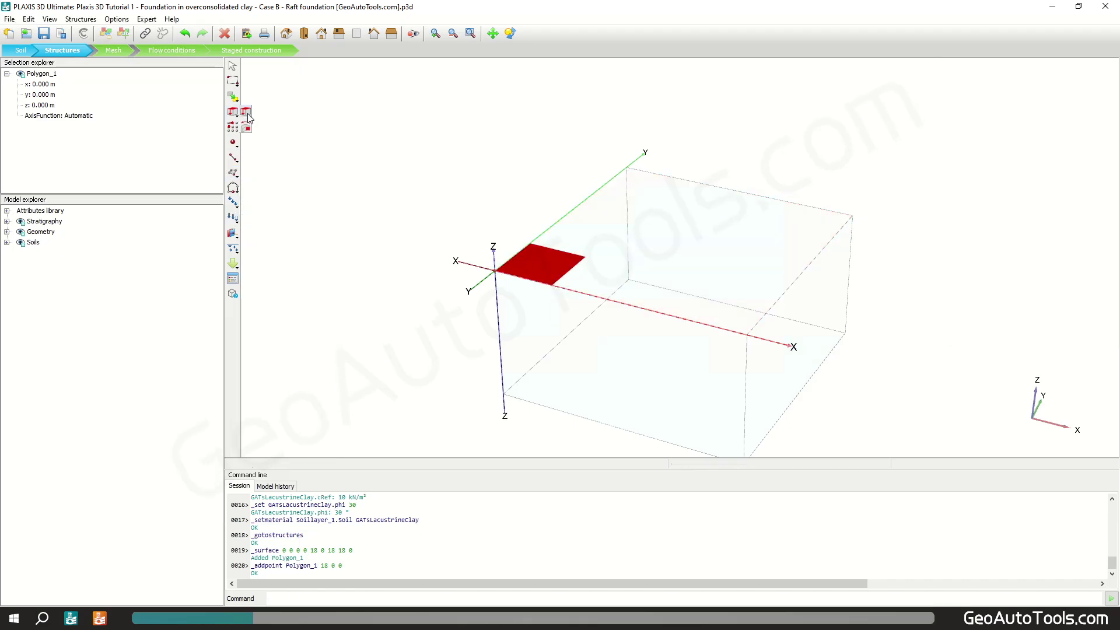
Step: Extrude the square surface by -2 m along z into a volume and delete the original surface
{"action": "left_click", "coordinate": [245, 113]}
{"action": "left_click_drag", "start_coordinate": [395, 158], "coordinate": [356, 159]}
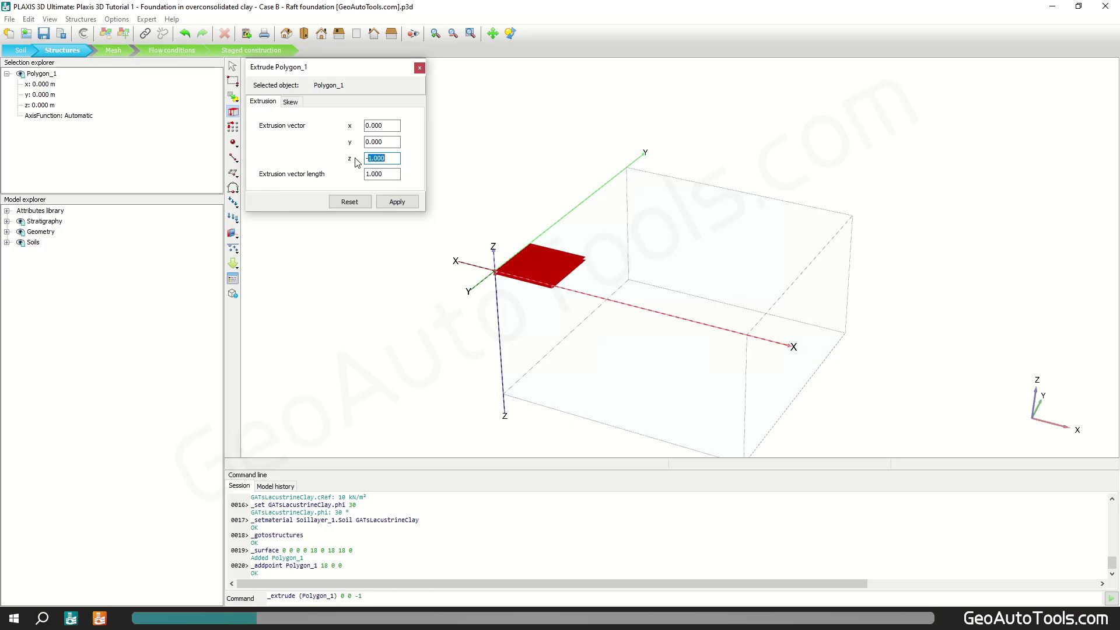
{"action": "type", "text": "-2"}
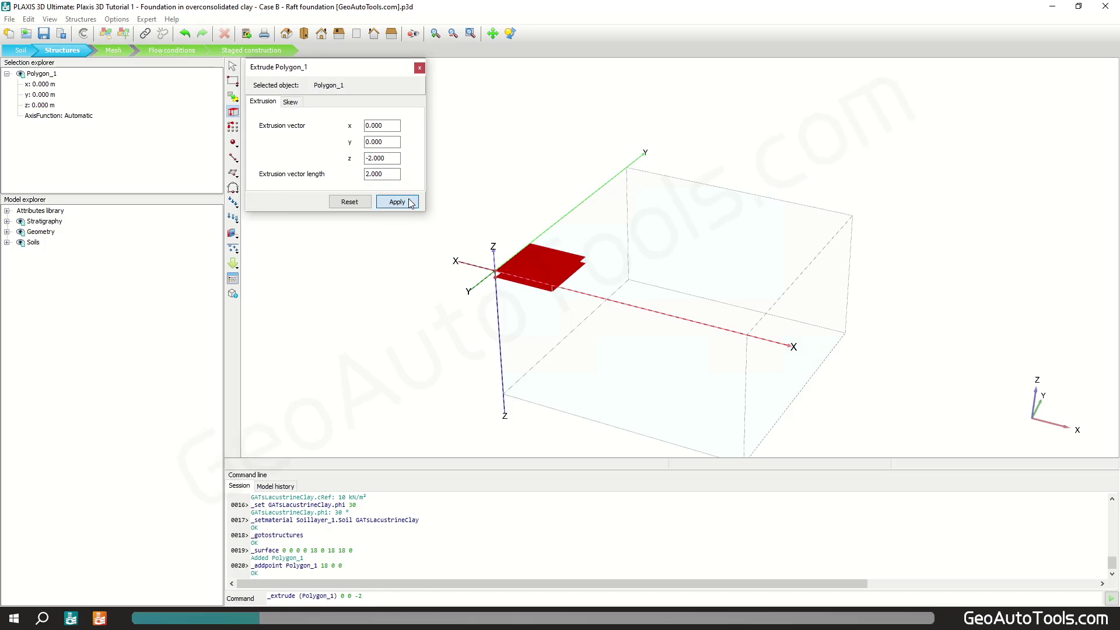
{"action": "left_click", "coordinate": [399, 203]}
{"action": "left_click", "coordinate": [539, 264]}
{"action": "right_click", "coordinate": [539, 264]}
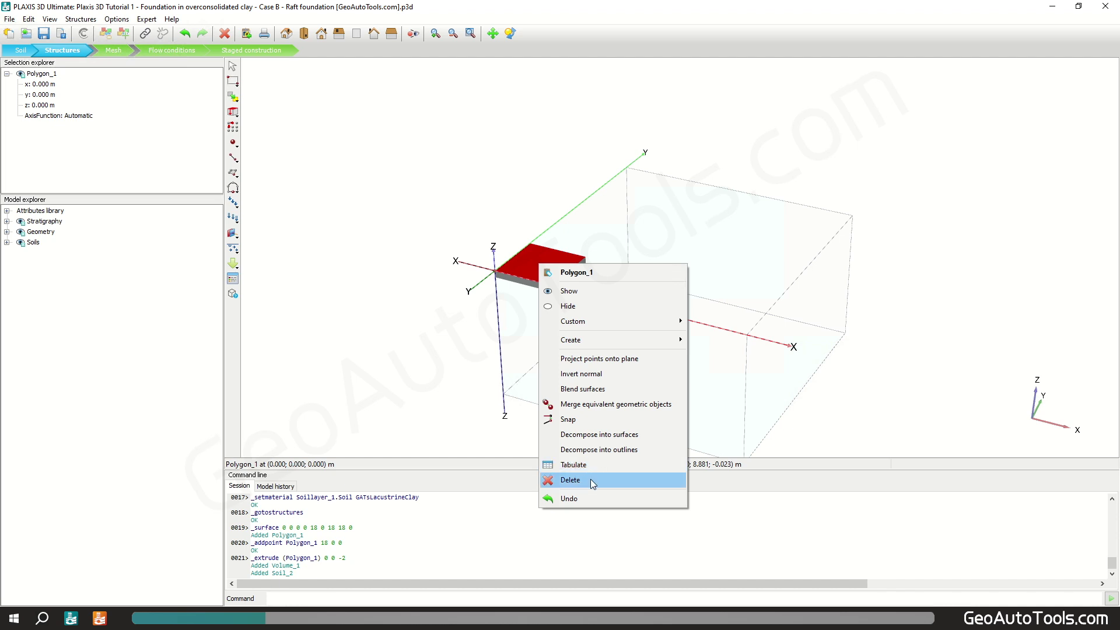
{"action": "left_click", "coordinate": [591, 479]}
Step: Decompose the extruded volume into surfaces and delete the resulting top surface
{"action": "left_click", "coordinate": [540, 269]}
{"action": "right_click", "coordinate": [540, 268]}
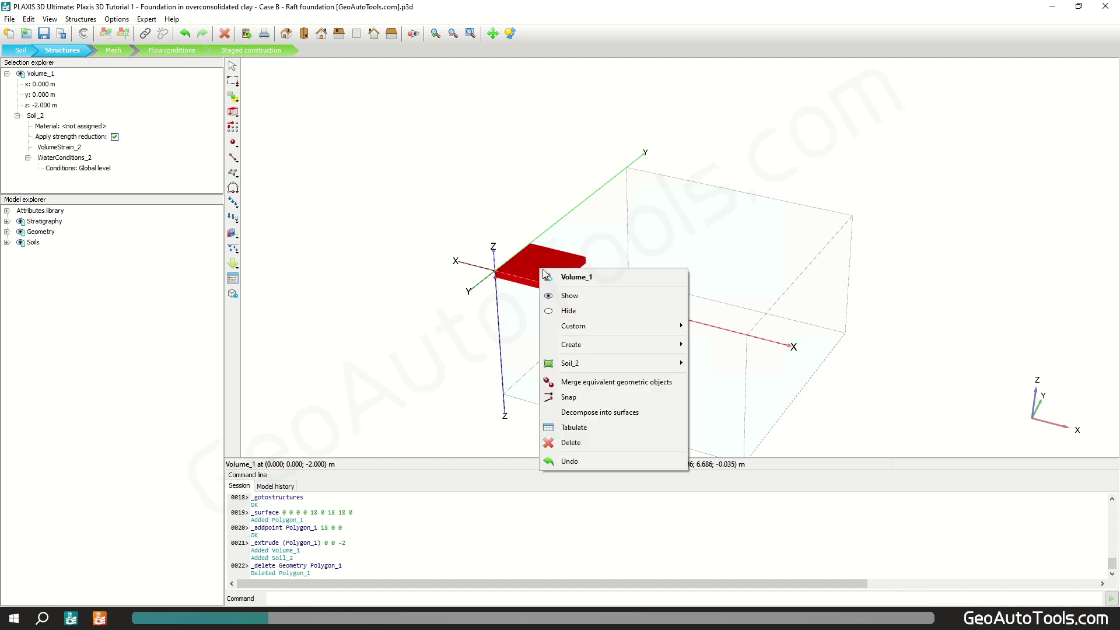
{"action": "left_click", "coordinate": [613, 413]}
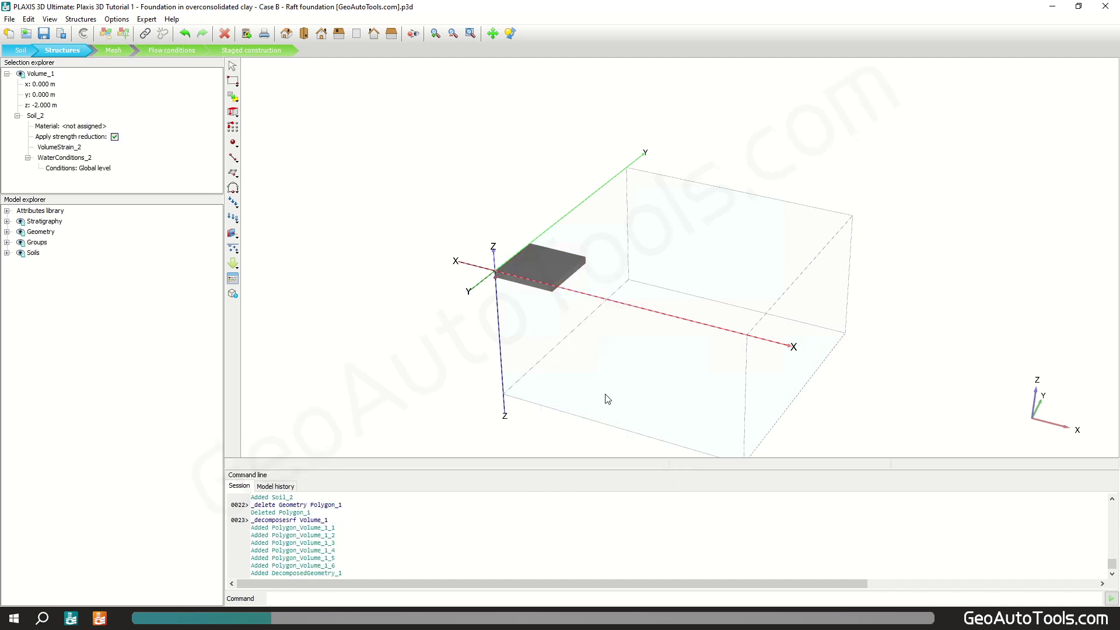
{"action": "left_click", "coordinate": [544, 273]}
{"action": "right_click", "coordinate": [543, 273]}
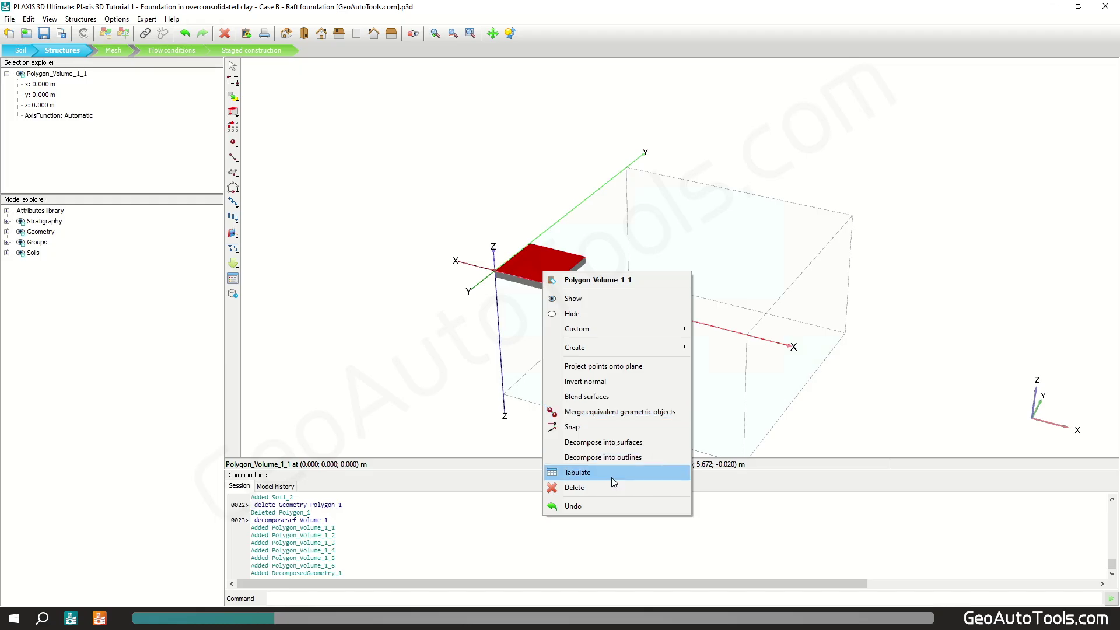
{"action": "left_click", "coordinate": [612, 483]}
Step: Hide the extruded volume Volume_1 while keeping its decomposed surfaces visible
{"action": "left_click", "coordinate": [540, 264]}
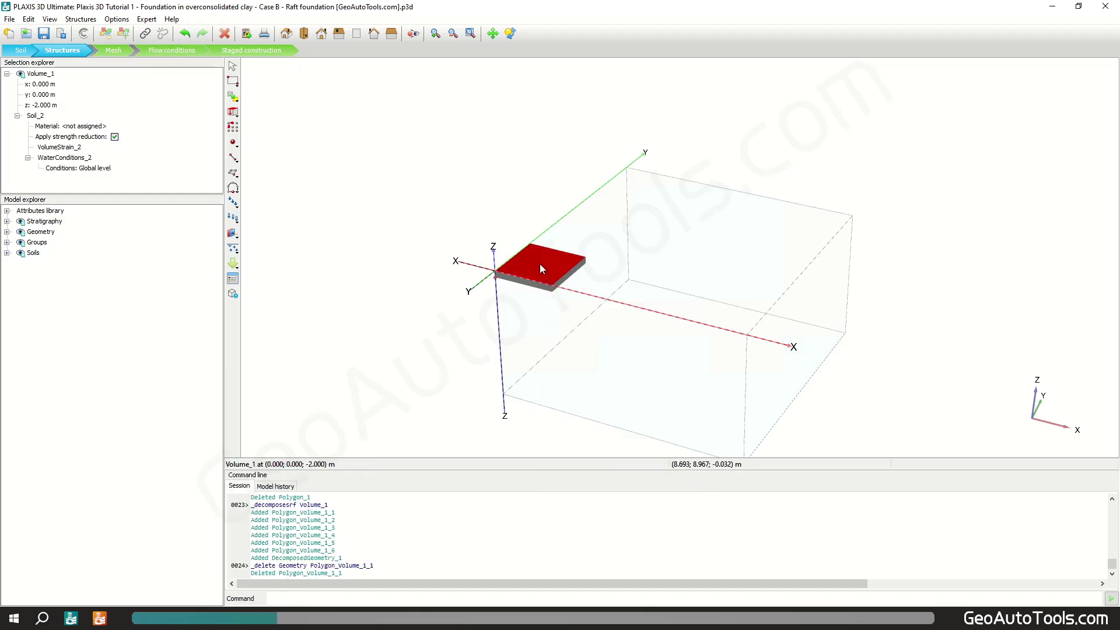
{"action": "left_click", "coordinate": [7, 233]}
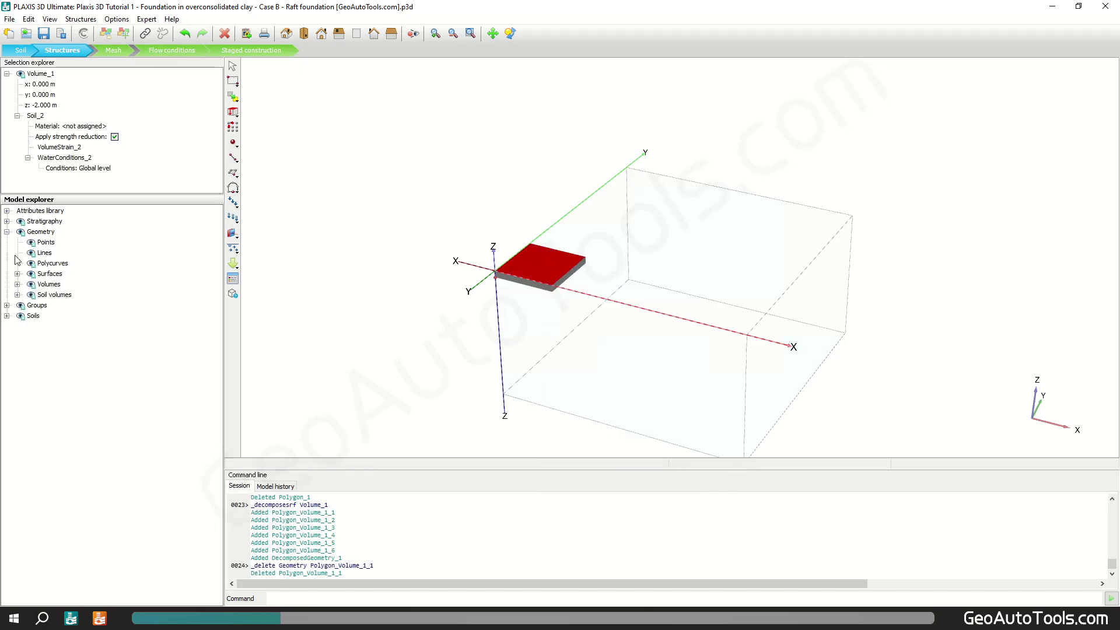
{"action": "left_click", "coordinate": [17, 284]}
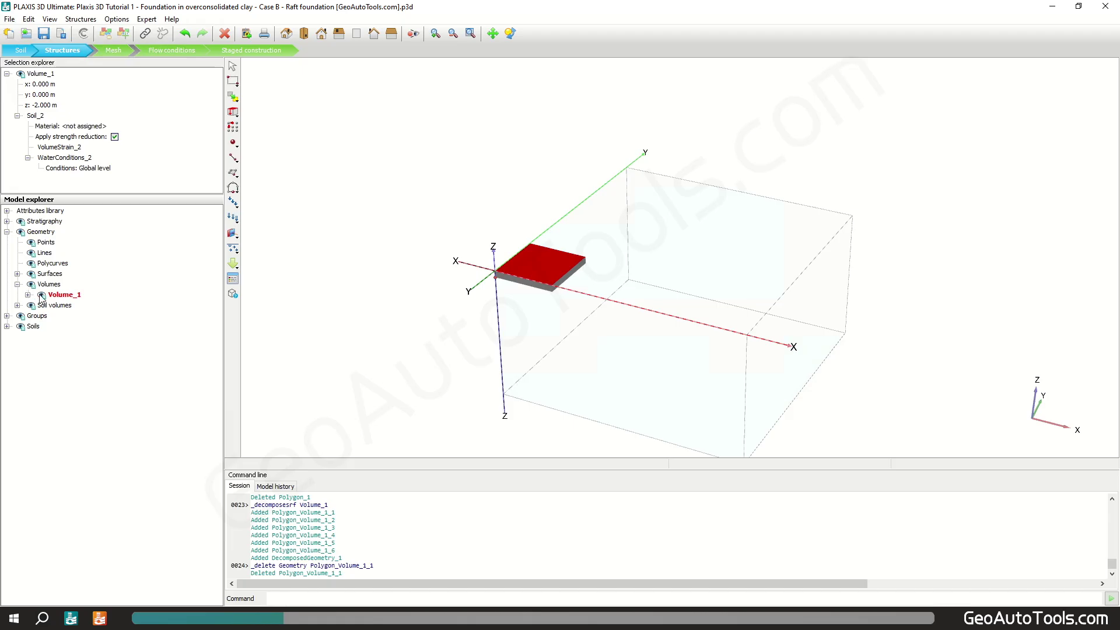
{"action": "left_click", "coordinate": [41, 295]}
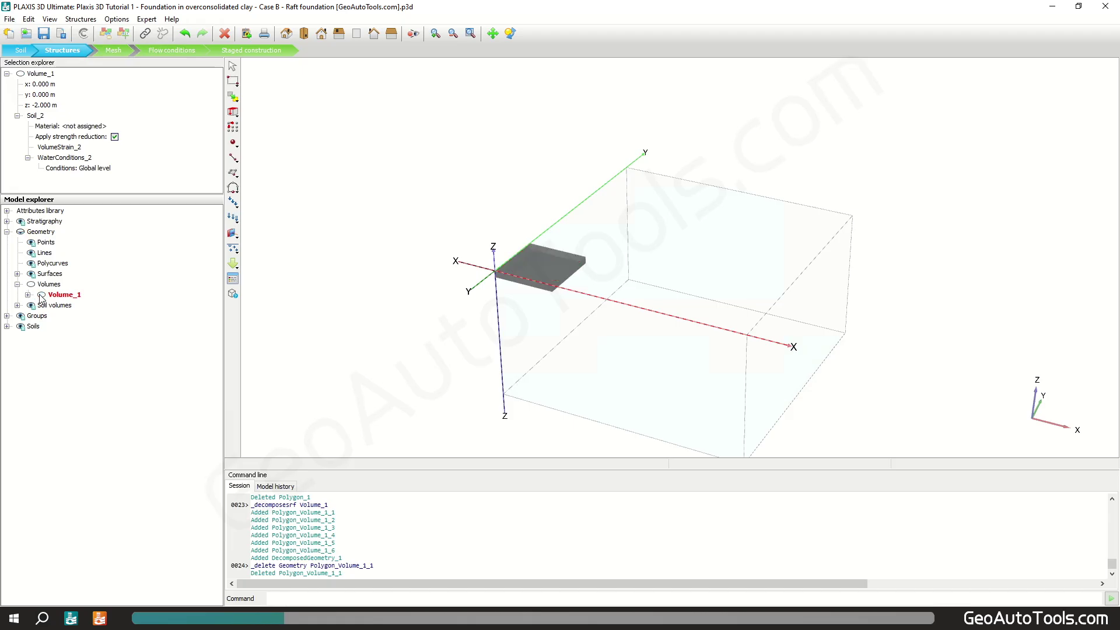
Step: Create a plate on the horizontal base surface of the excavation at z = -2 m
{"action": "left_click", "coordinate": [542, 269]}
{"action": "right_click", "coordinate": [541, 267]}
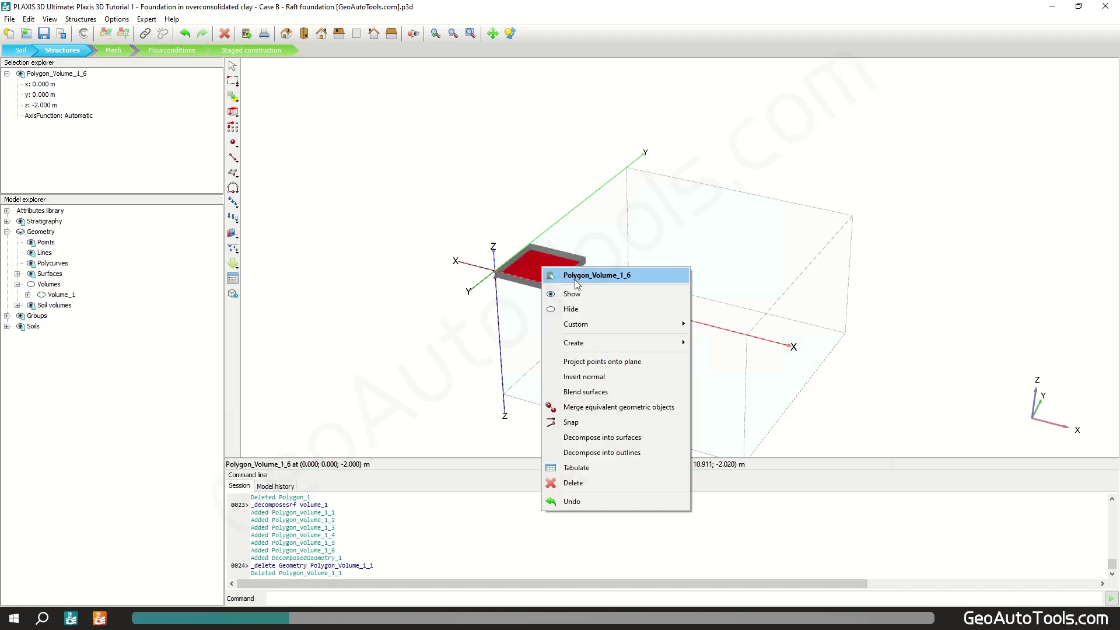
{"action": "mouse_move", "coordinate": [667, 341]}
{"action": "left_click", "coordinate": [724, 343]}
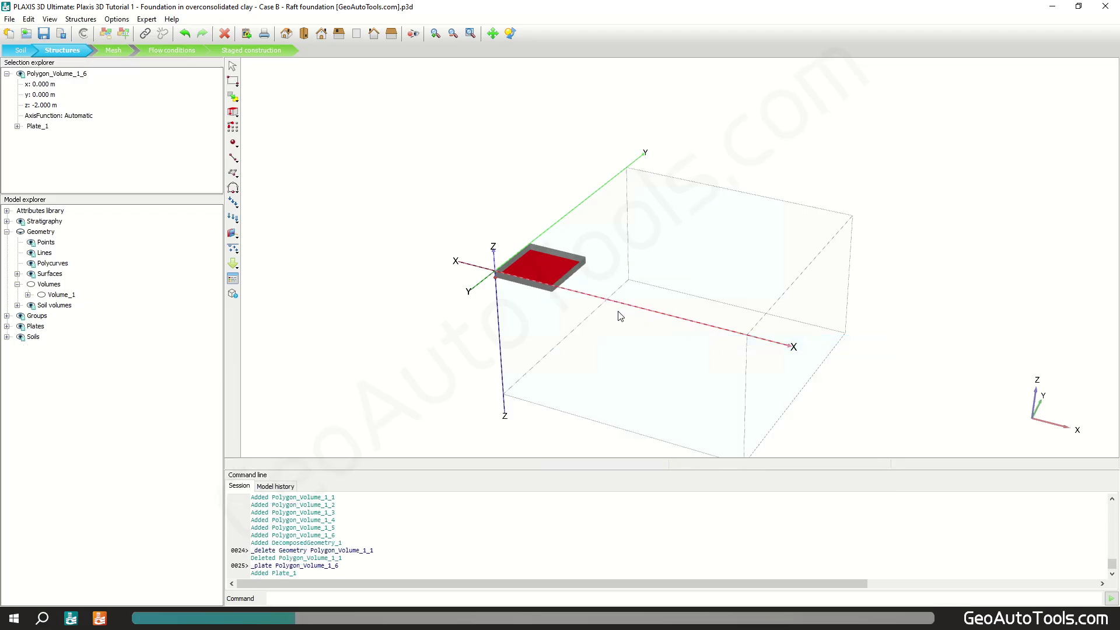
Step: Delete the two vertical side surfaces lying on the symmetry planes x = 0 and y = 0
{"action": "left_click", "coordinate": [512, 263]}
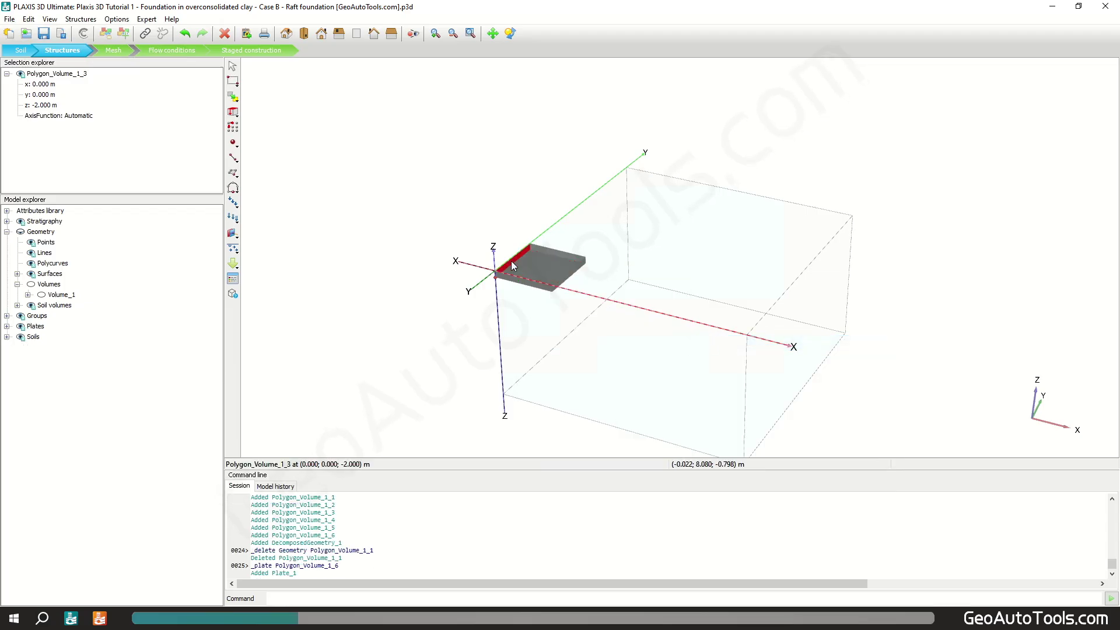
{"action": "right_click", "coordinate": [511, 260]}
{"action": "left_click", "coordinate": [584, 476]}
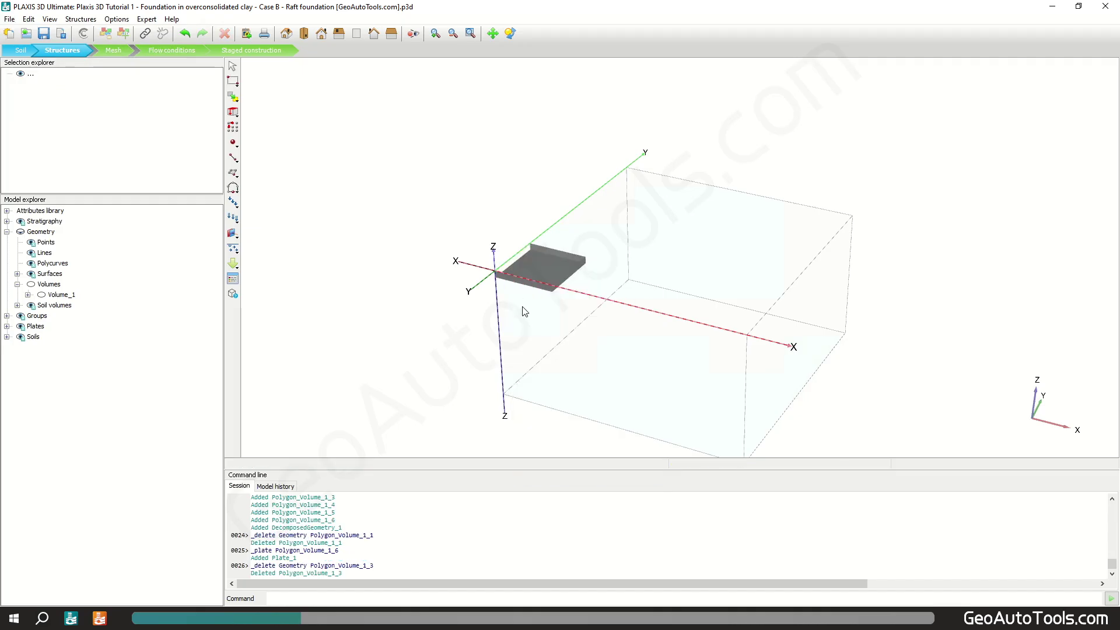
{"action": "left_click", "coordinate": [522, 285]}
{"action": "right_click", "coordinate": [522, 285]}
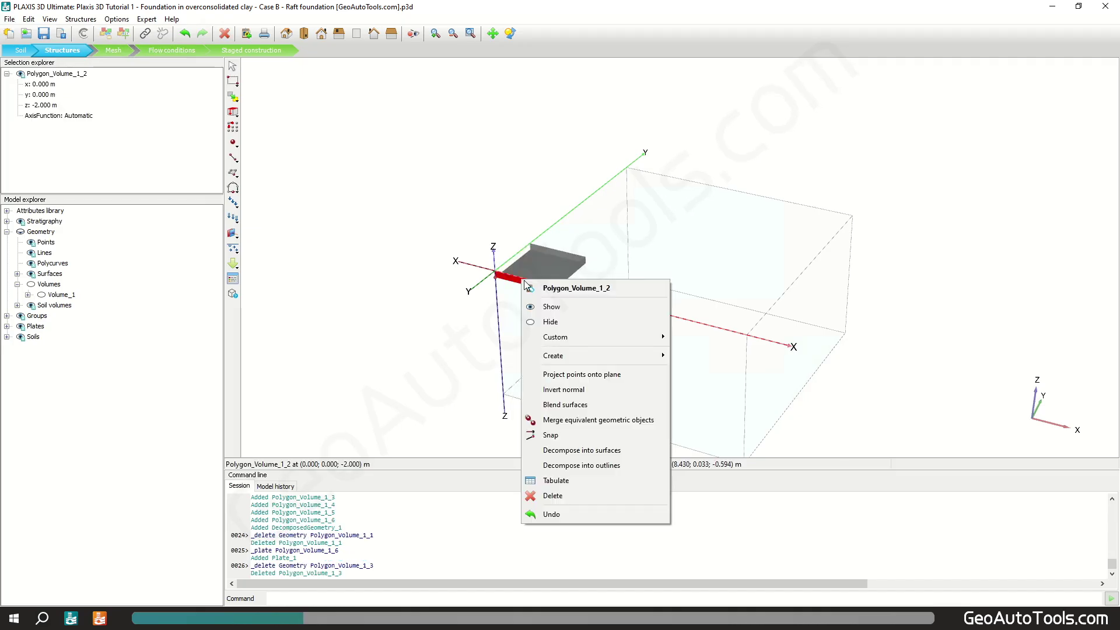
{"action": "left_click", "coordinate": [594, 496]}
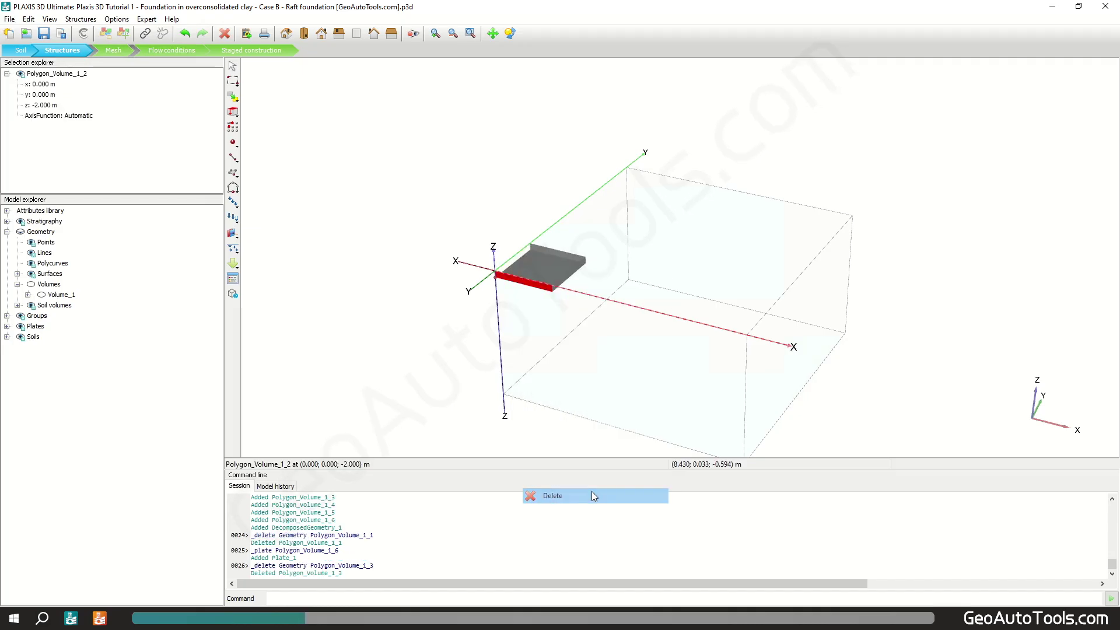
Step: Create plates on the two remaining vertical surfaces at y = 18 m and x = 18 m for the basement walls
{"action": "left_click", "coordinate": [566, 255]}
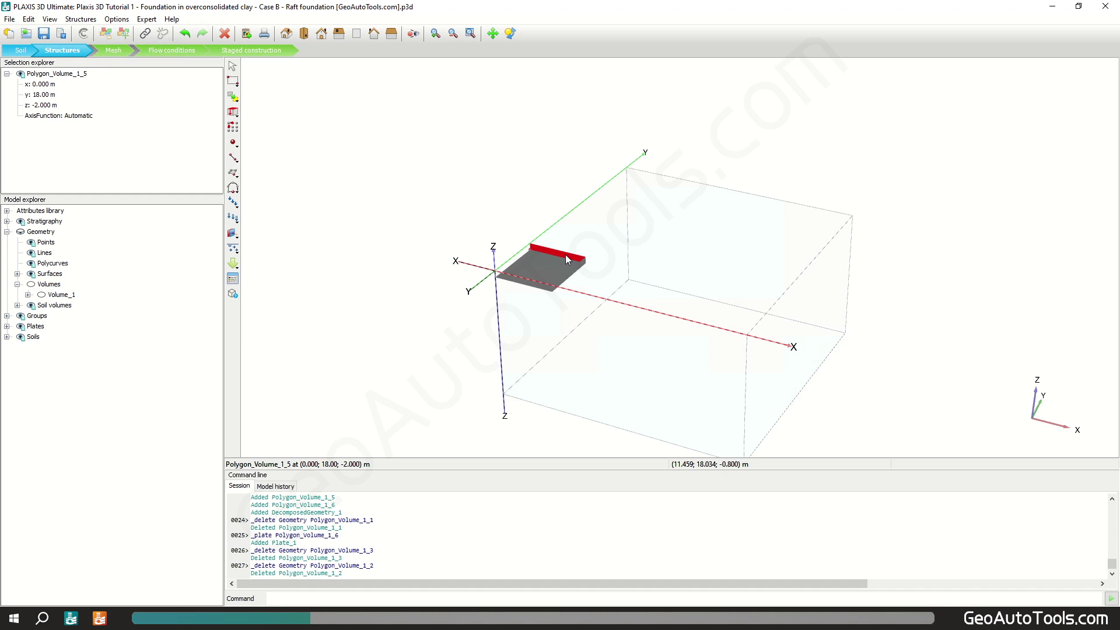
{"action": "right_click", "coordinate": [565, 254]}
{"action": "mouse_move", "coordinate": [694, 330]}
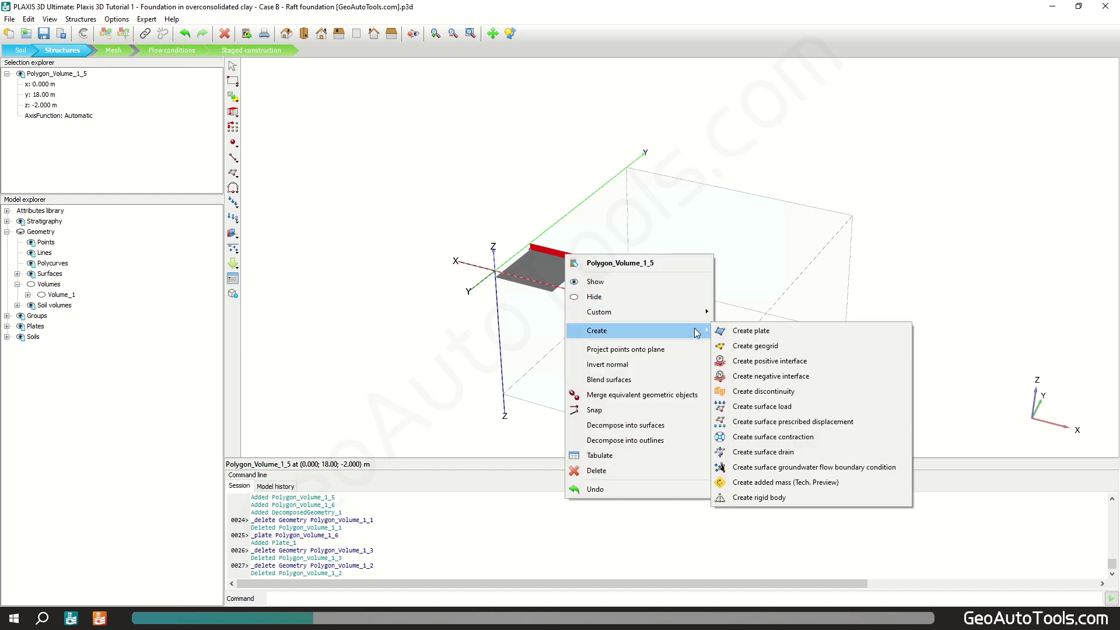
{"action": "left_click", "coordinate": [746, 332]}
{"action": "left_click", "coordinate": [573, 273]}
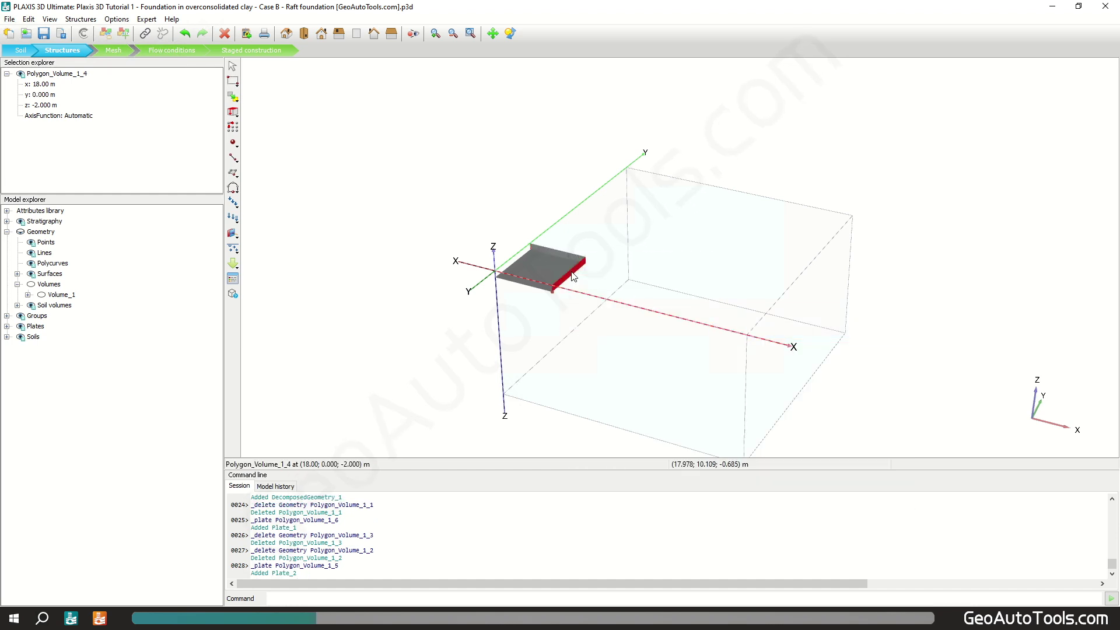
{"action": "right_click", "coordinate": [573, 273]}
{"action": "mouse_move", "coordinate": [697, 347]}
{"action": "left_click", "coordinate": [751, 349]}
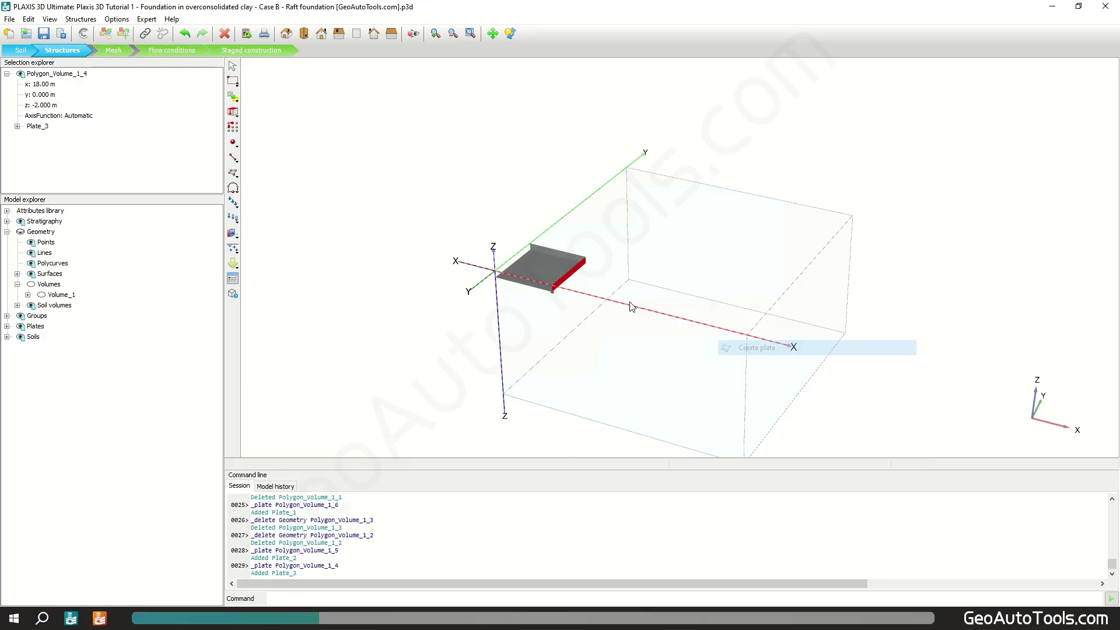
Step: Turn on the display of local axes on surfaces with structures
{"action": "left_click", "coordinate": [117, 19]}
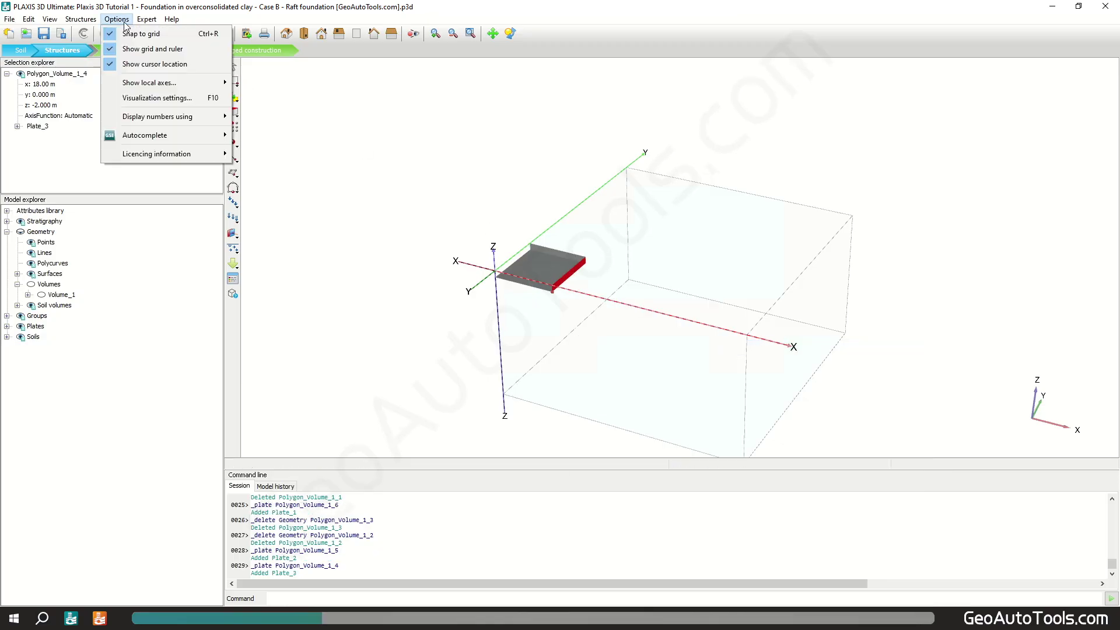
{"action": "mouse_move", "coordinate": [194, 85]}
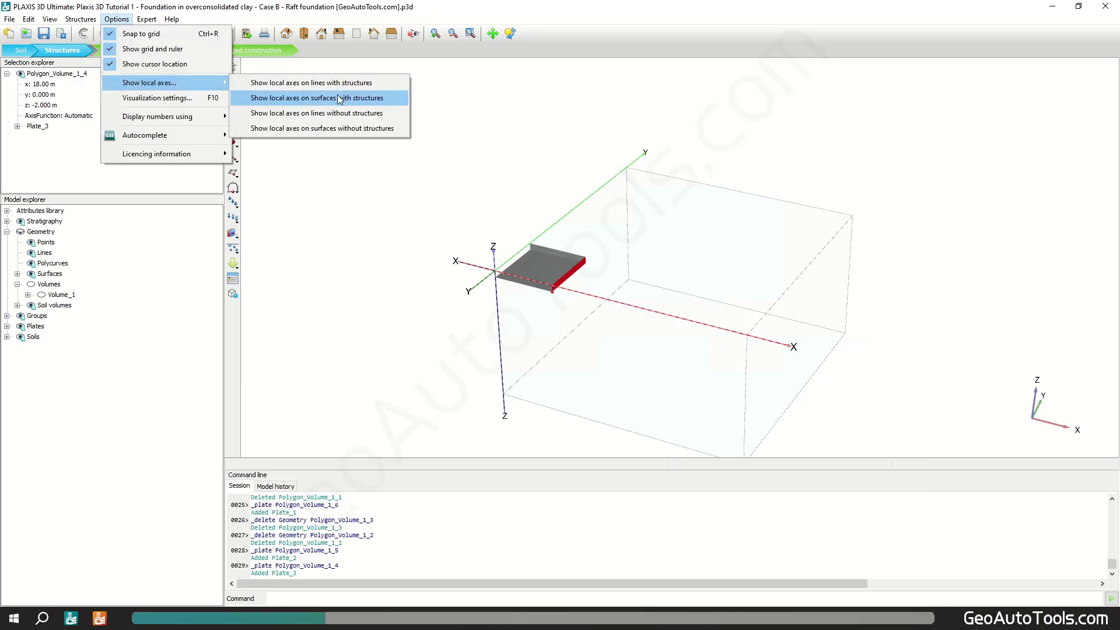
{"action": "left_click", "coordinate": [354, 103]}
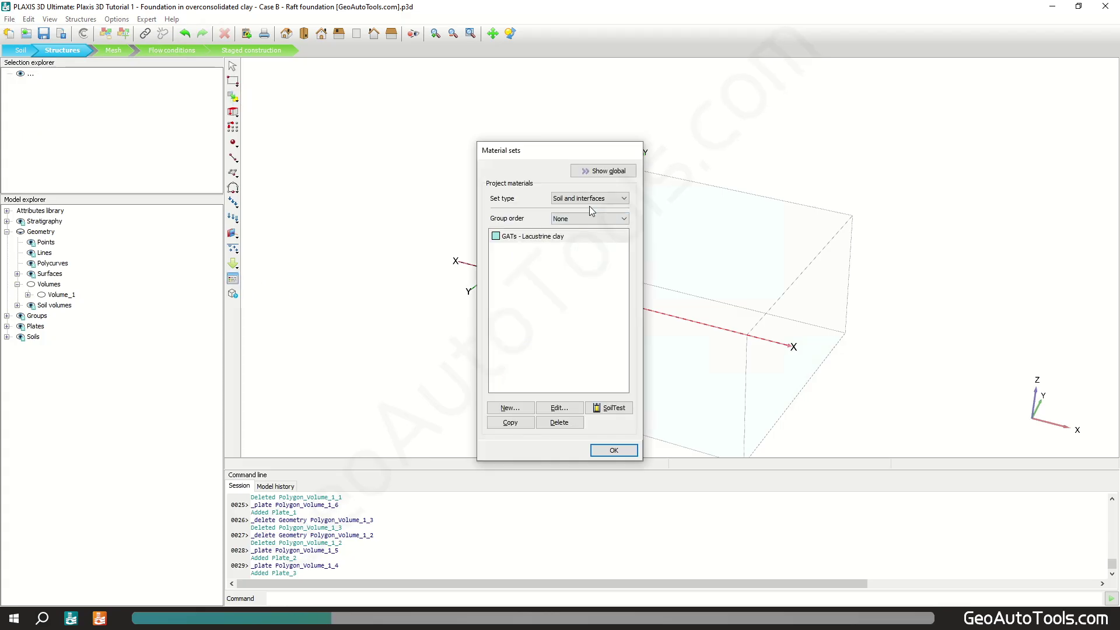
Step: Create a plate material set named "GATs - Basement floor" with a unit weight of 15 kN/m³
{"action": "left_click", "coordinate": [591, 199]}
{"action": "left_click", "coordinate": [598, 224]}
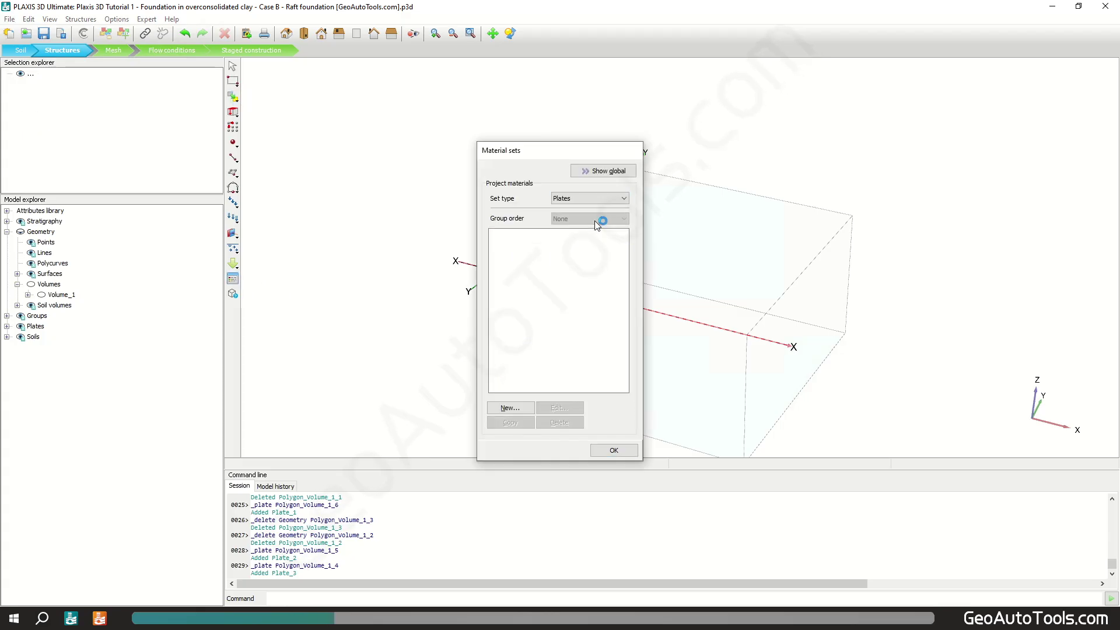
{"action": "left_click", "coordinate": [513, 402]}
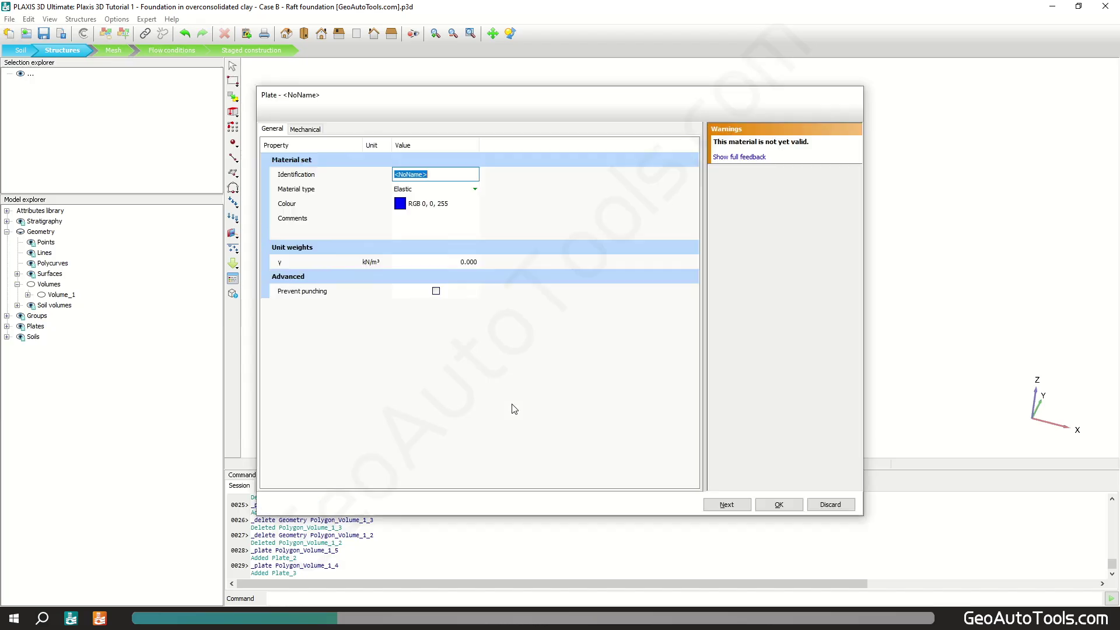
{"action": "type", "text": "GATs - Baseme"}
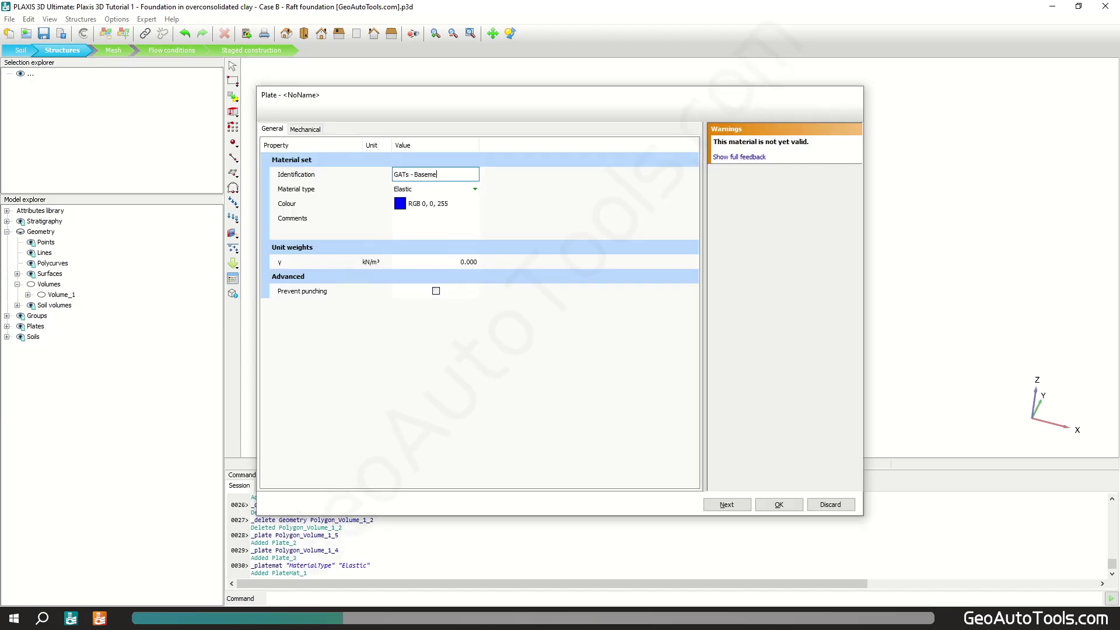
{"action": "type", "text": "nt floor"}
{"action": "key", "text": "Return"}
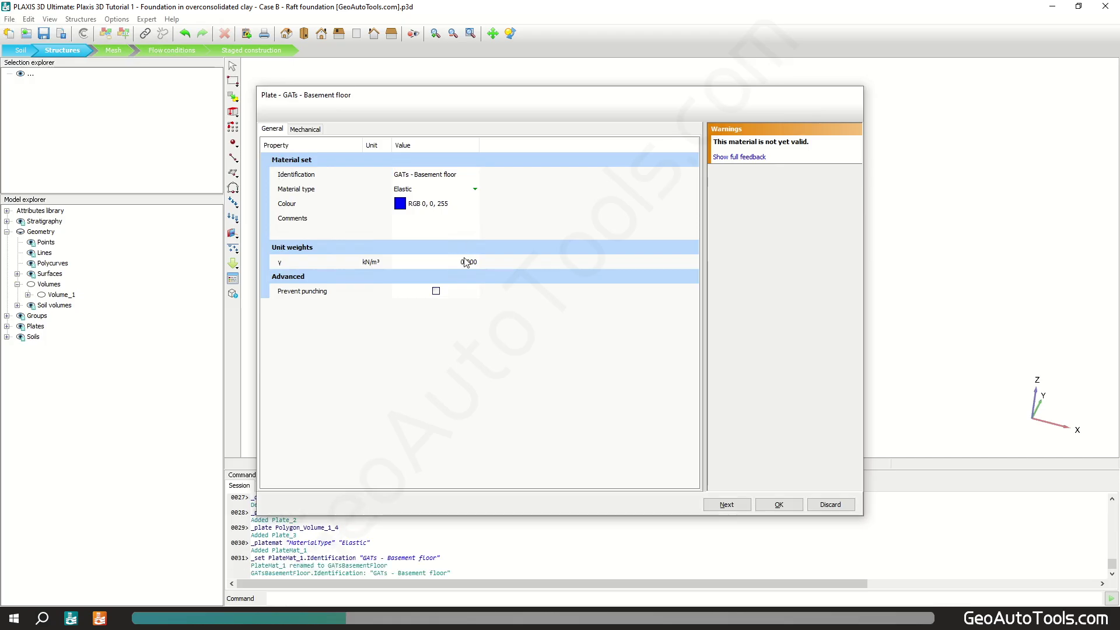
{"action": "left_click", "coordinate": [467, 264]}
{"action": "type", "text": "15"}
{"action": "key", "text": "Return"}
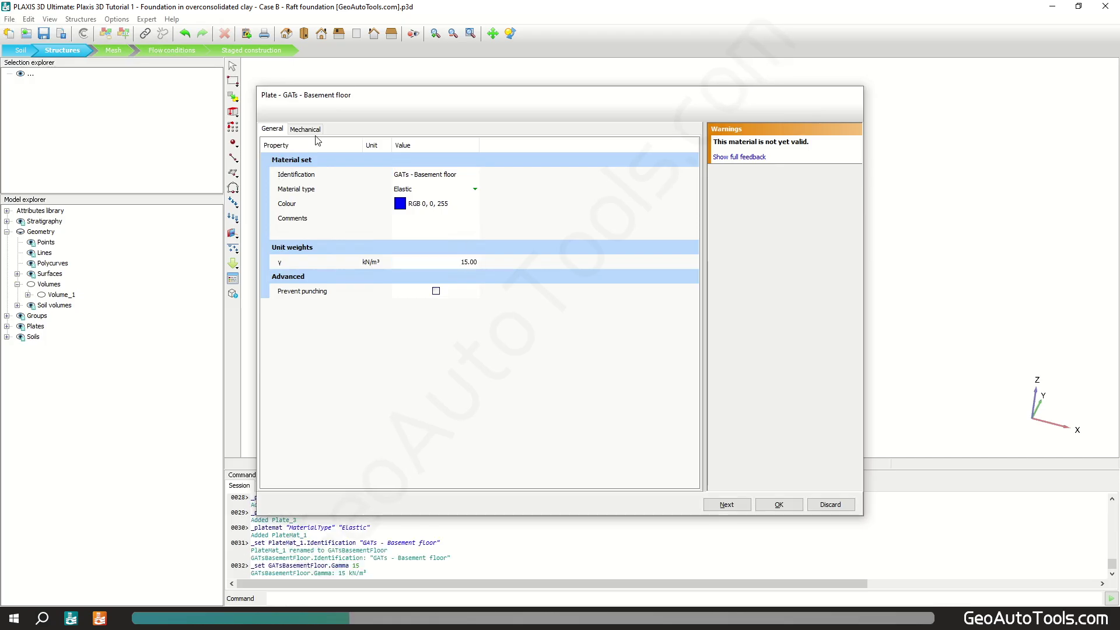
Step: Give the basement floor material E1 = 3e7 kN/m², ν12 = 0.15 and thickness d = 0.5 m, and accept the set
{"action": "left_click", "coordinate": [305, 129]}
{"action": "left_click", "coordinate": [465, 203]}
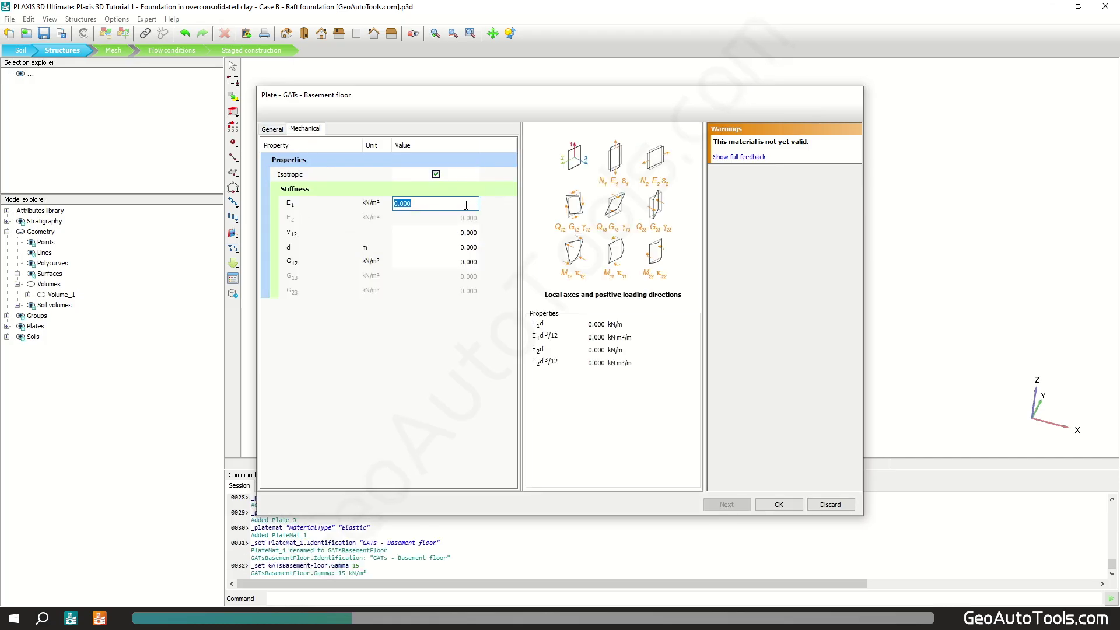
{"action": "type", "text": "3e7"}
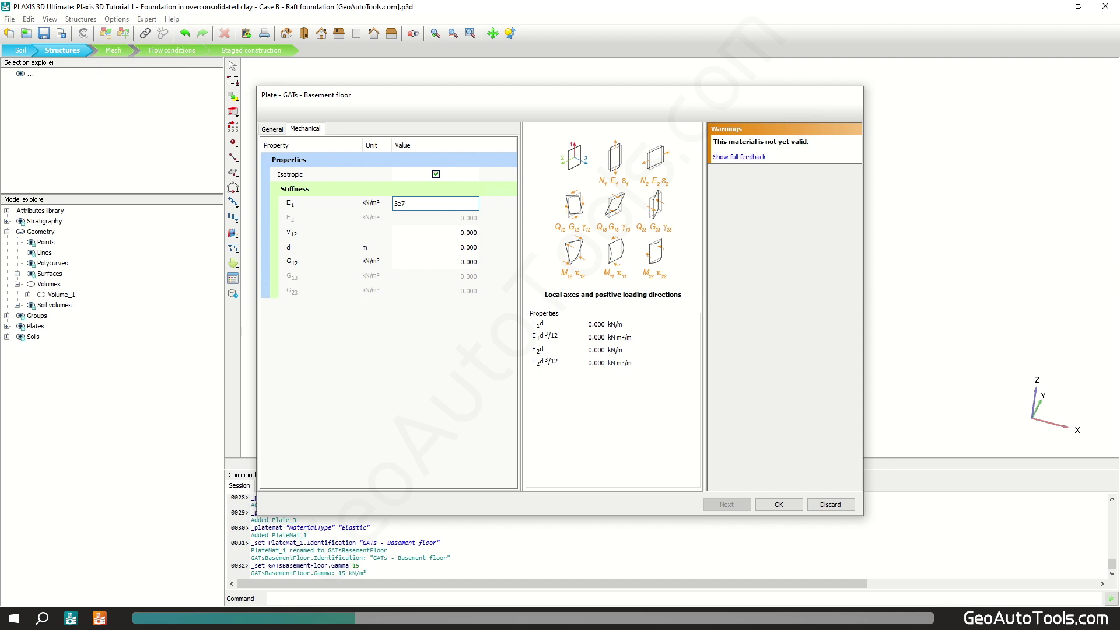
{"action": "key", "text": "Tab"}
{"action": "type", "text": "0."}
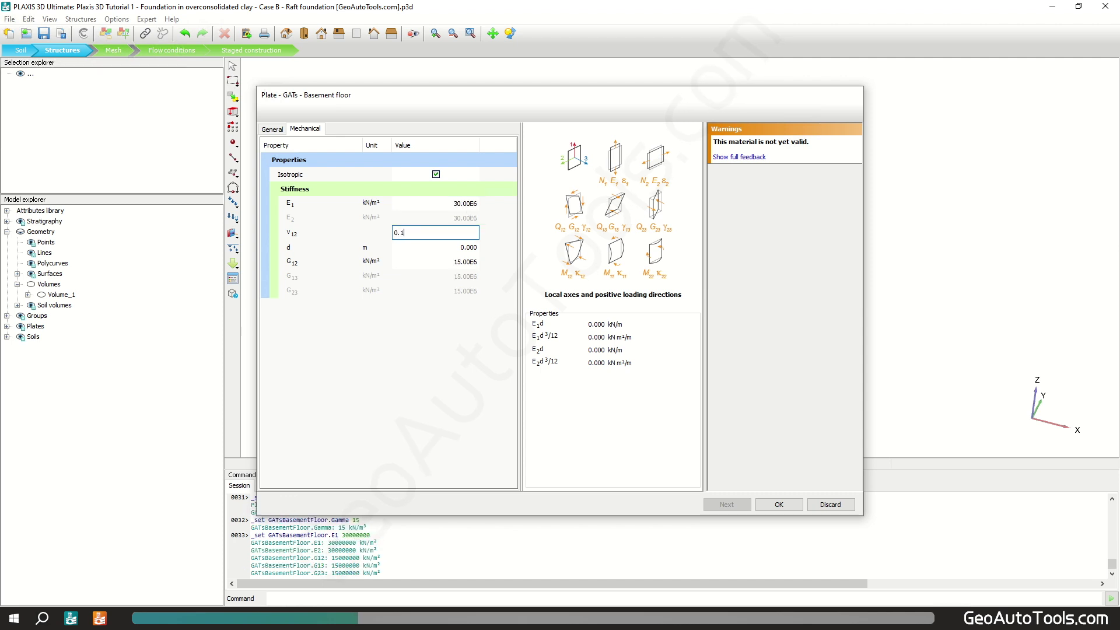
{"action": "type", "text": "15"}
{"action": "key", "text": "Tab"}
{"action": "type", "text": "0"}
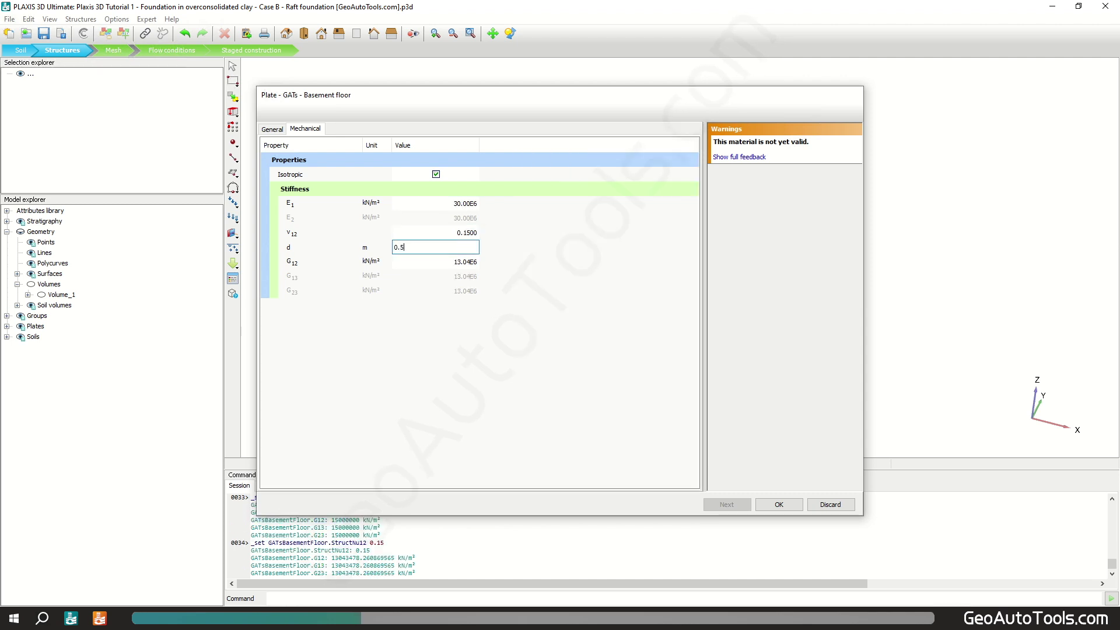
{"action": "key", "text": "Tab"}
{"action": "left_click", "coordinate": [503, 256]}
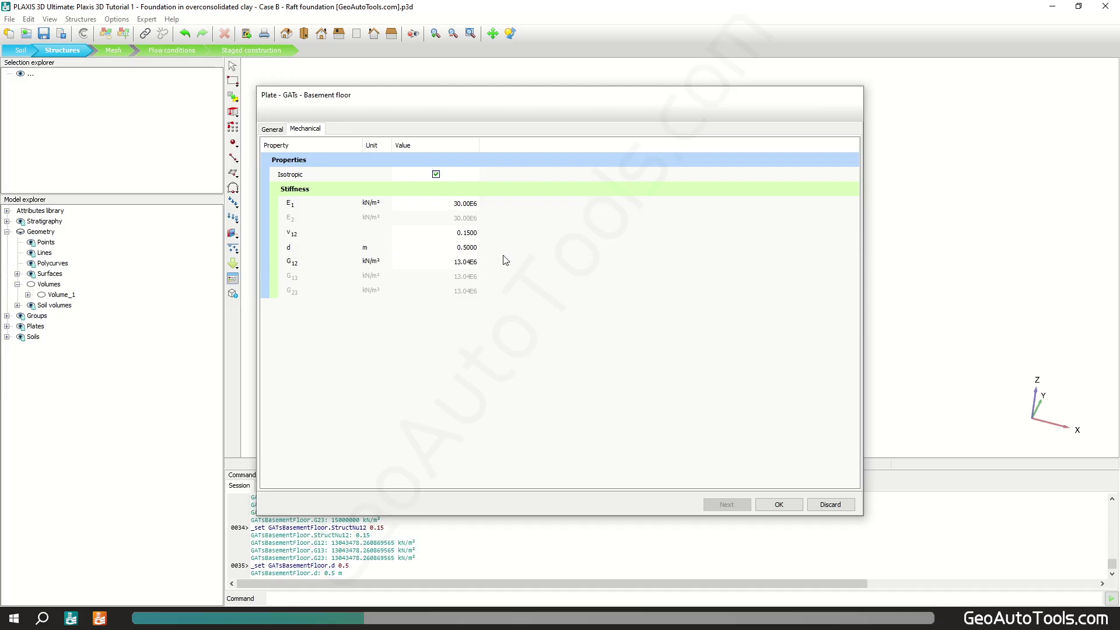
{"action": "left_click", "coordinate": [778, 504]}
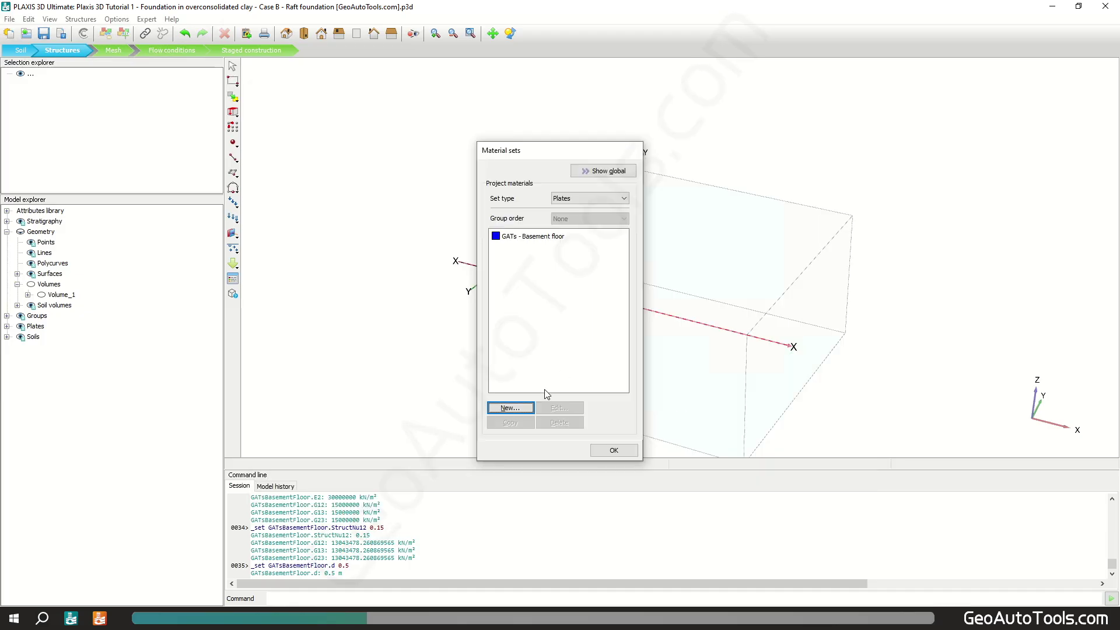
Step: Create a second plate material set named "GATs - Basement wall" with a unit weight of 15.5 kN/m³
{"action": "left_click", "coordinate": [524, 413]}
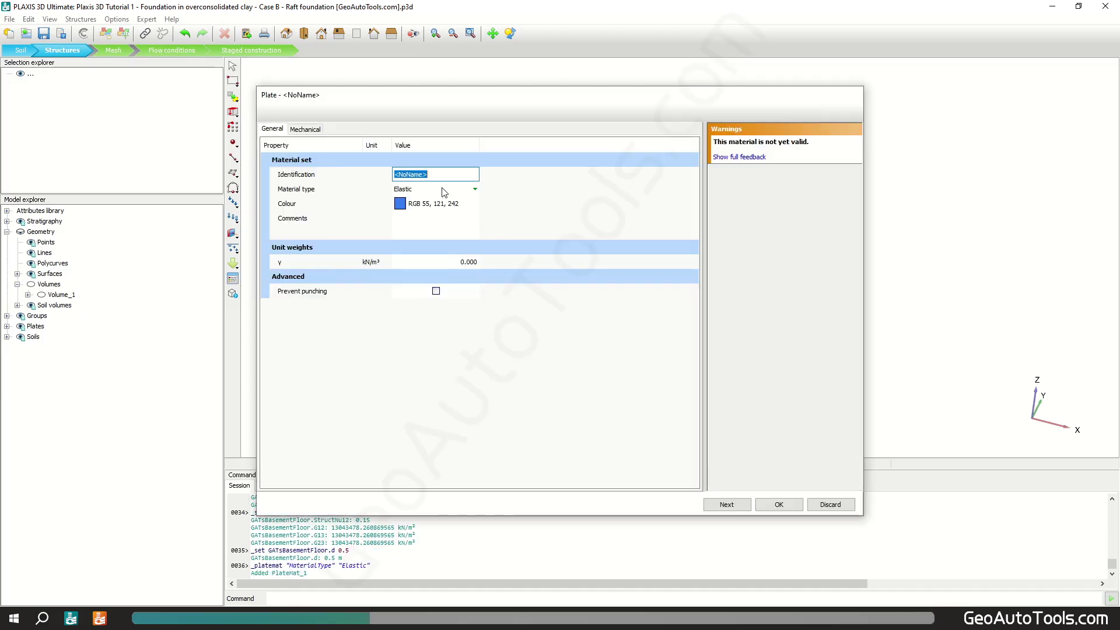
{"action": "type", "text": "GATs - Basement"}
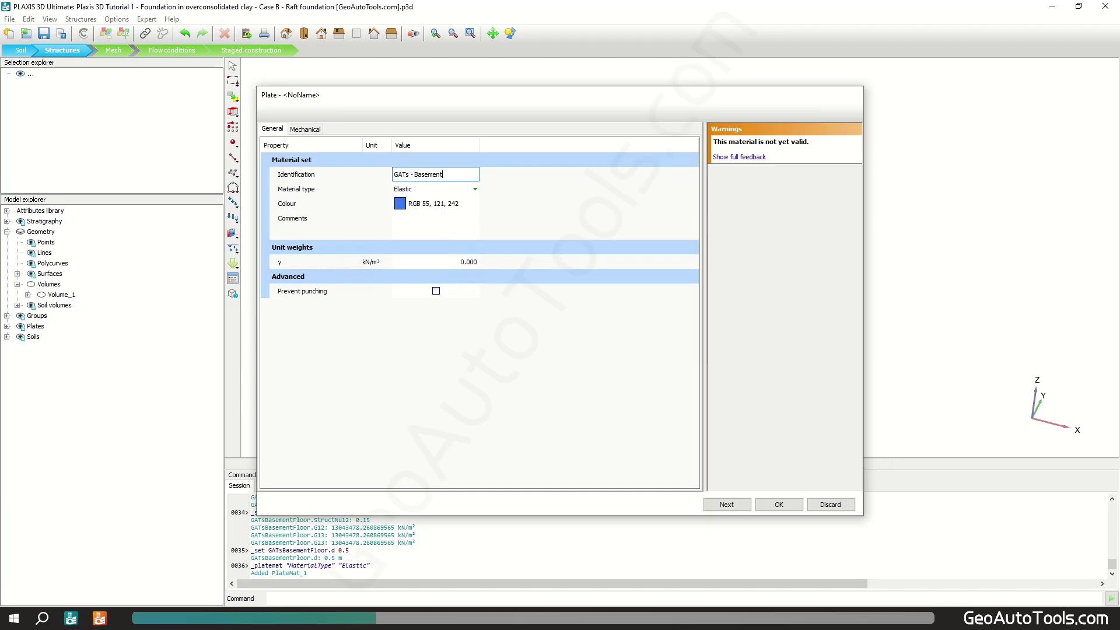
{"action": "type", "text": " wall"}
{"action": "key", "text": "Return"}
{"action": "left_click", "coordinate": [466, 262]}
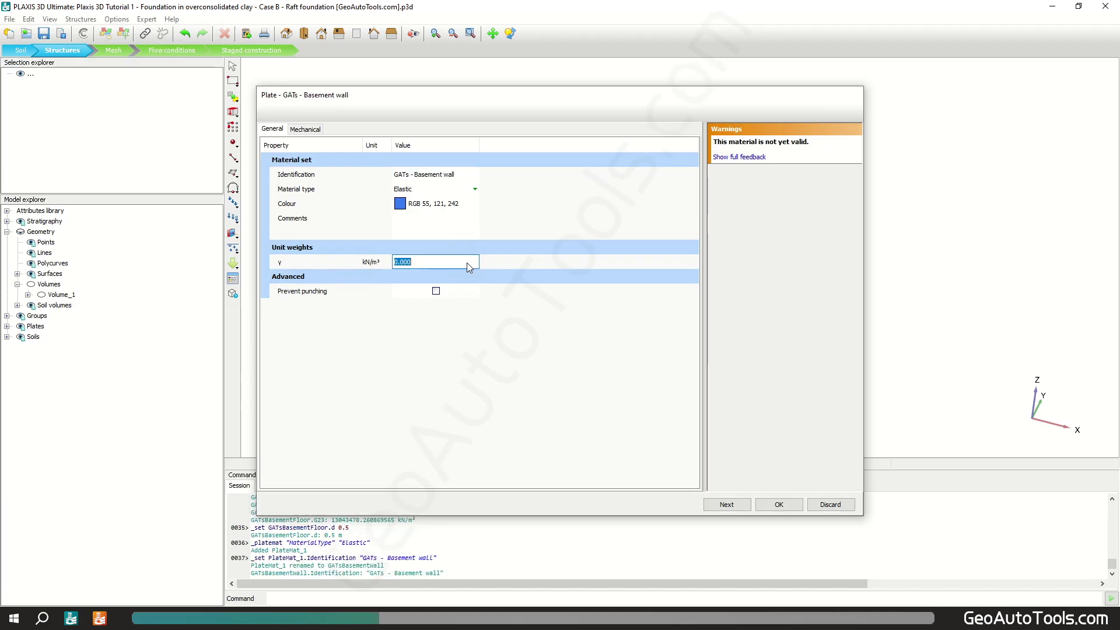
{"action": "type", "text": "15.5"}
{"action": "key", "text": "Return"}
Step: Give the basement wall material E1 = 3e7 kN/m², ν12 = 0.15 and thickness d = 0.3 m, and accept the set
{"action": "left_click", "coordinate": [318, 130]}
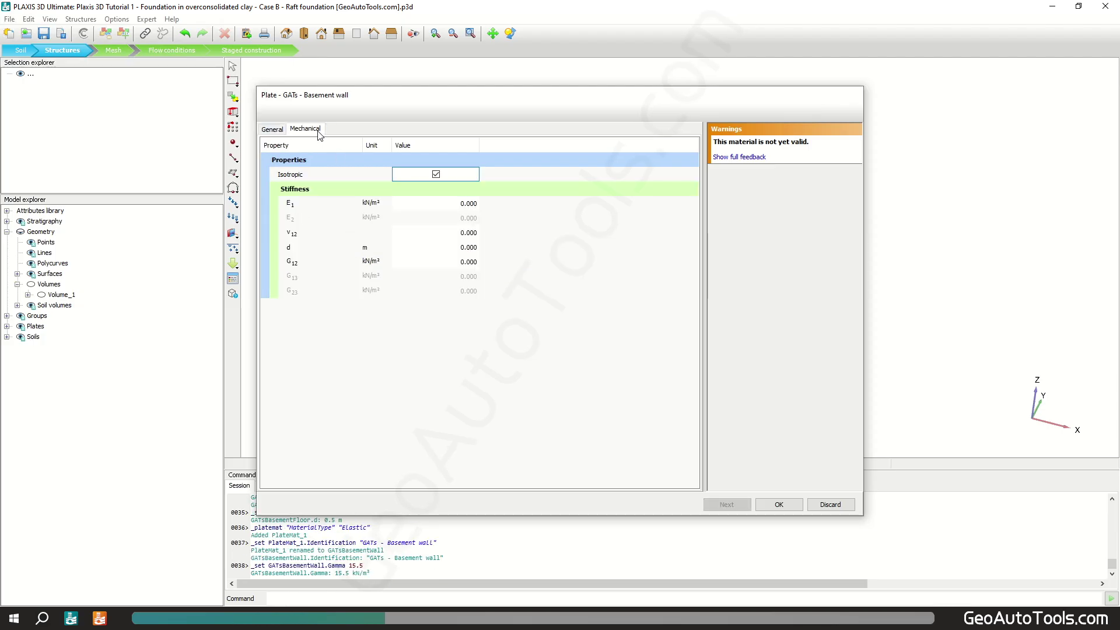
{"action": "left_click", "coordinate": [470, 203]}
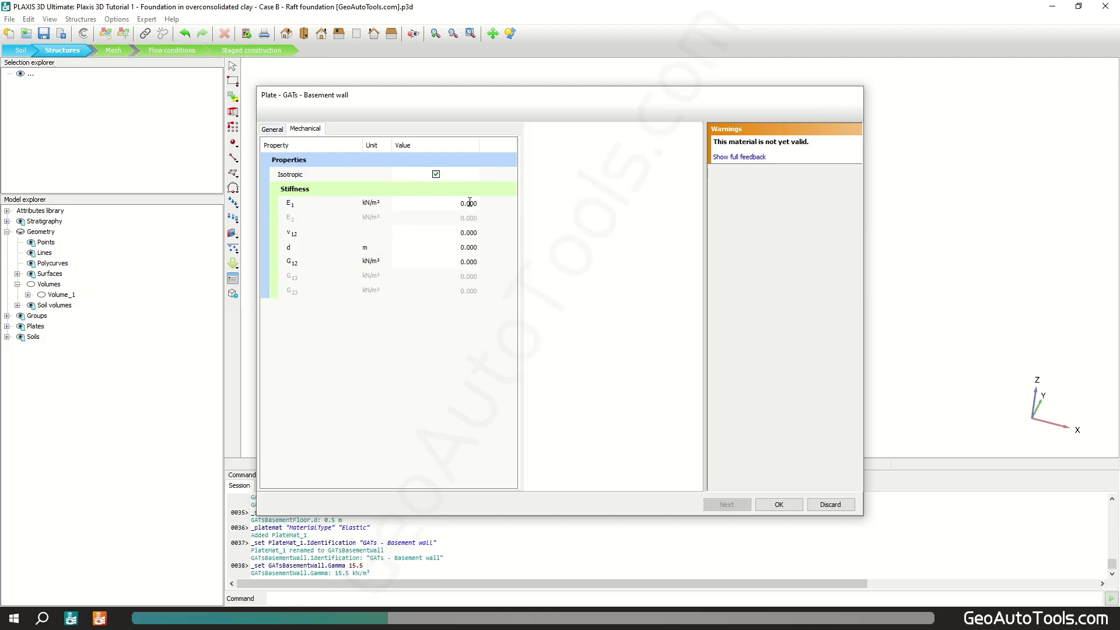
{"action": "type", "text": "3e7"}
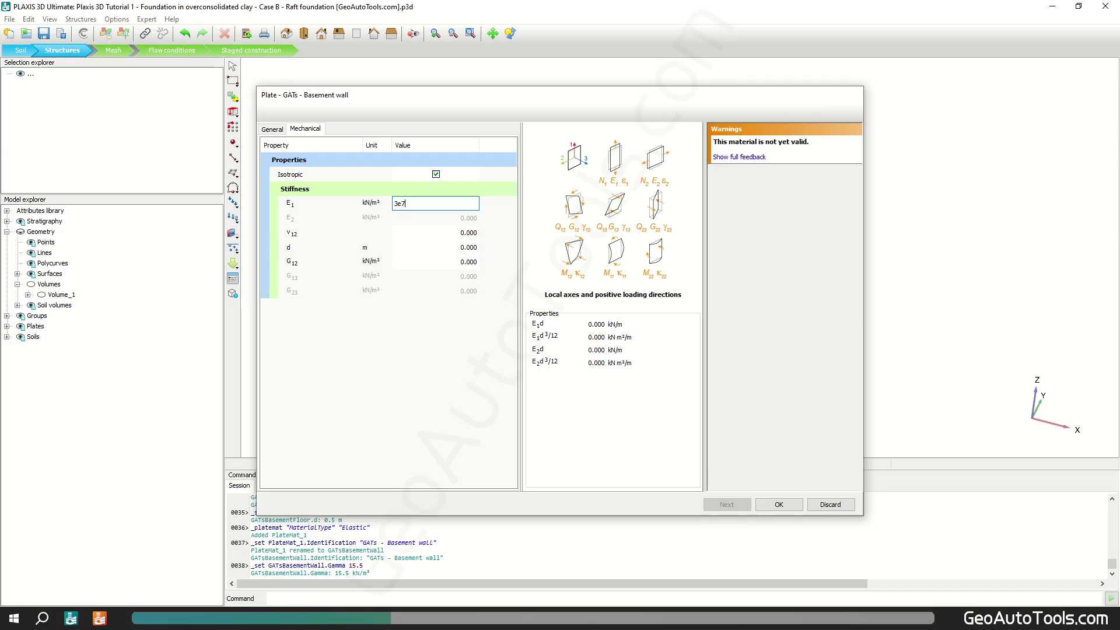
{"action": "key", "text": "Tab"}
{"action": "type", "text": "0."}
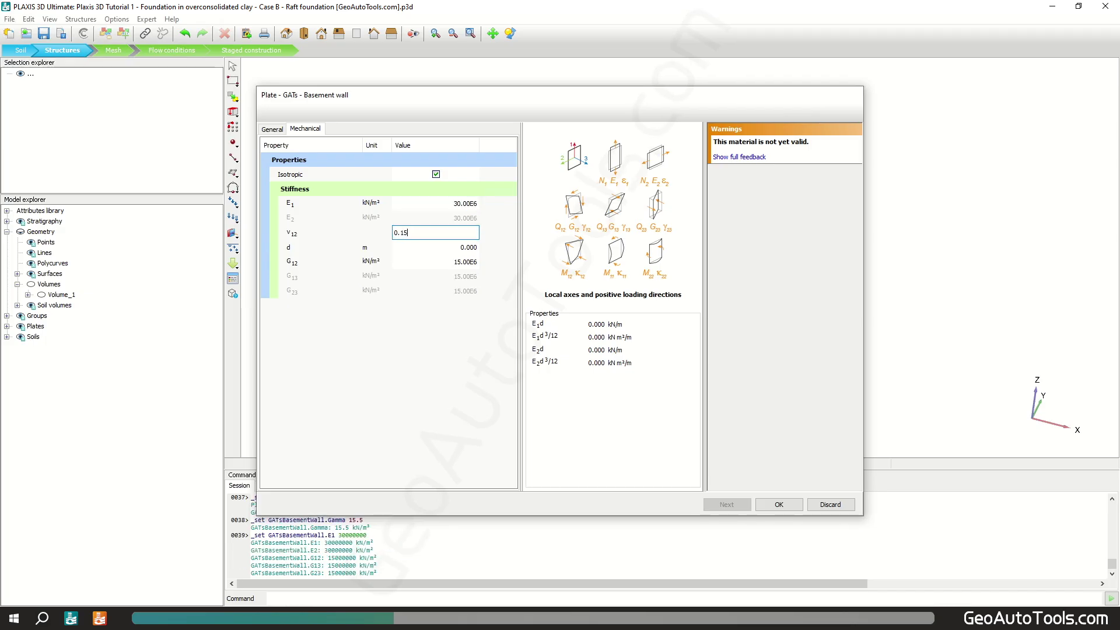
{"action": "type", "text": "15"}
{"action": "key", "text": "Tab"}
{"action": "type", "text": "0.3"}
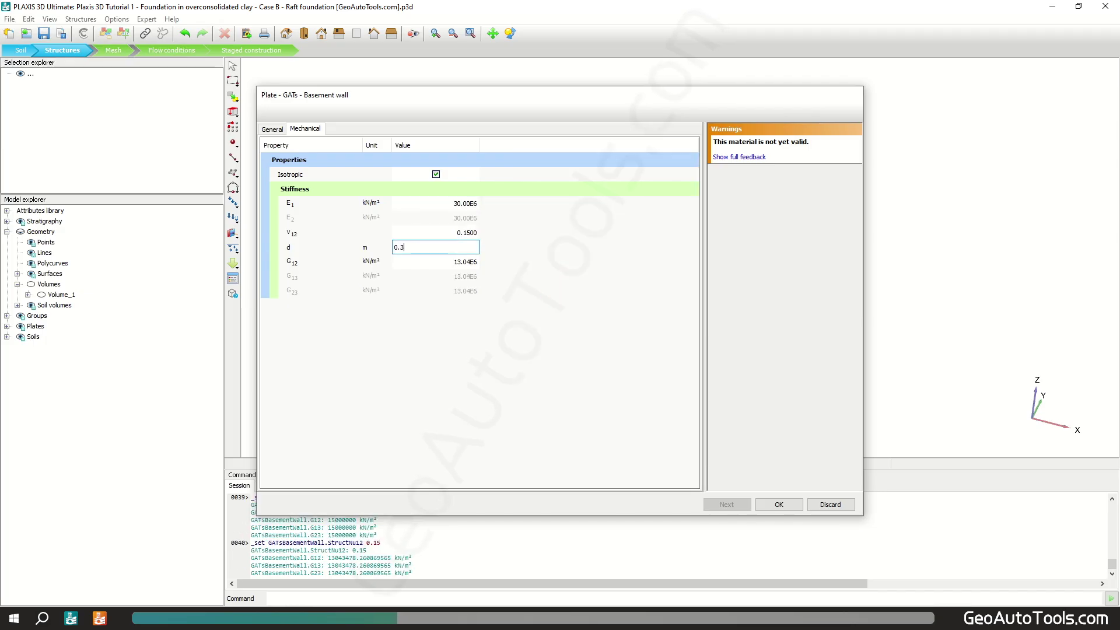
{"action": "key", "text": "Tab"}
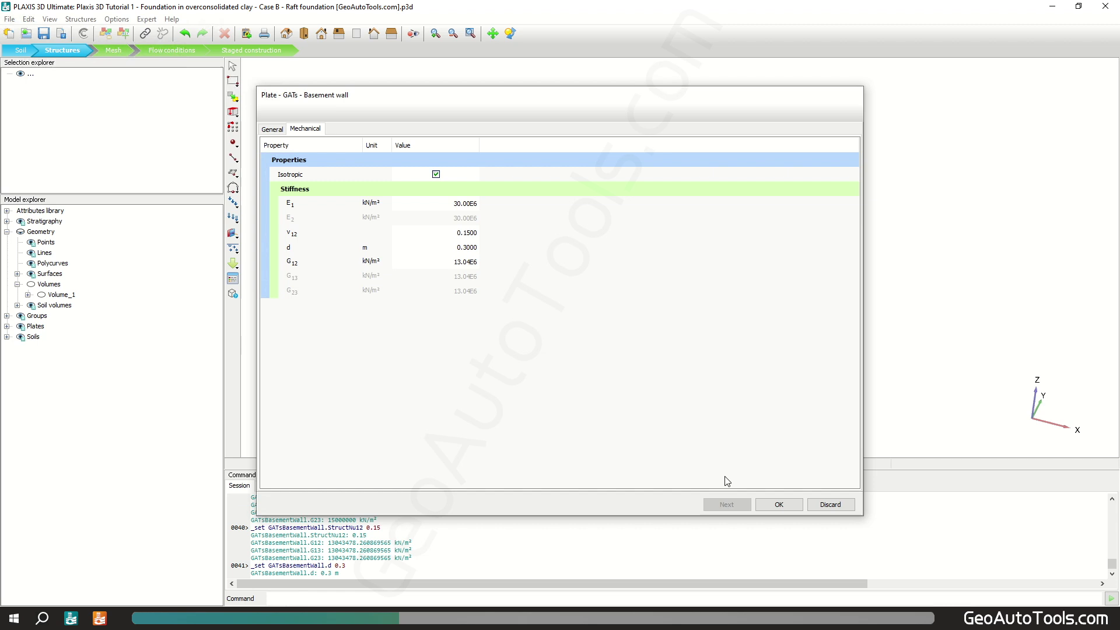
{"action": "left_click", "coordinate": [779, 504]}
Step: Assign the "GATs - Basement floor" material to the floor plate and "GATs - Basement wall" to both wall plates, and close the material sets
{"action": "left_click_drag", "start_coordinate": [544, 158], "coordinate": [388, 137]}
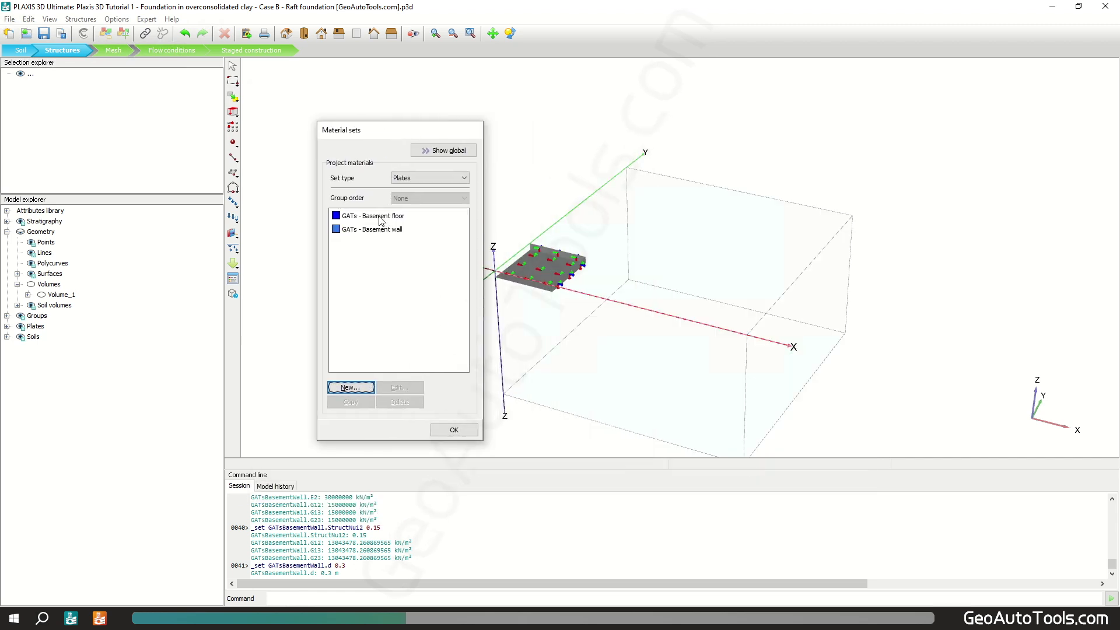
{"action": "left_click_drag", "start_coordinate": [380, 220], "coordinate": [534, 275]}
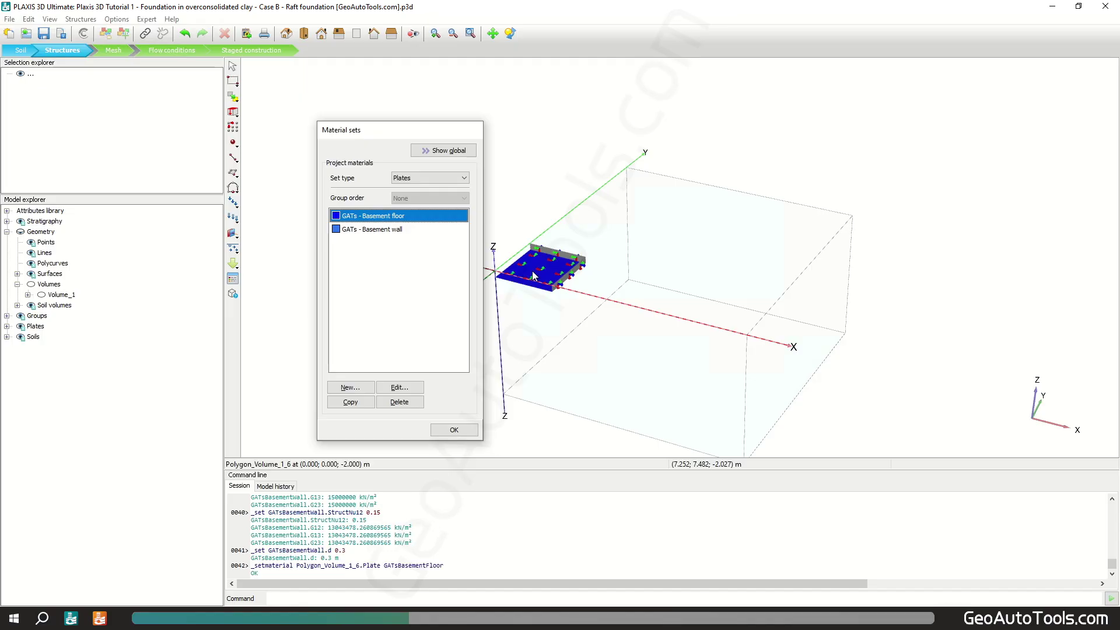
{"action": "left_click_drag", "start_coordinate": [373, 231], "coordinate": [552, 257]}
{"action": "left_click_drag", "start_coordinate": [366, 231], "coordinate": [566, 284]}
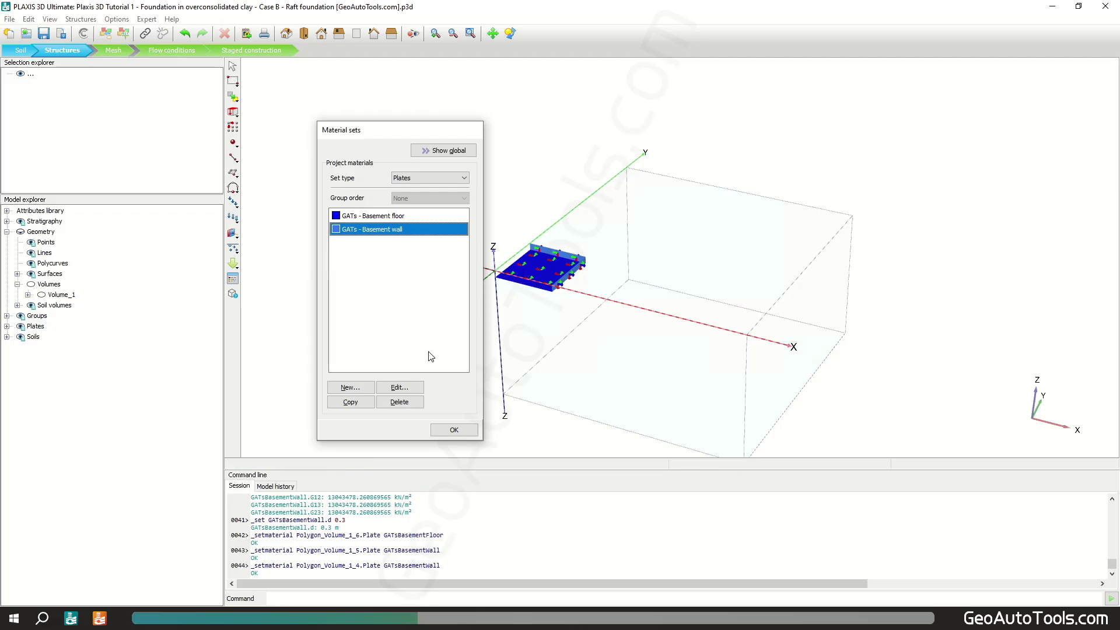
{"action": "left_click", "coordinate": [454, 430]}
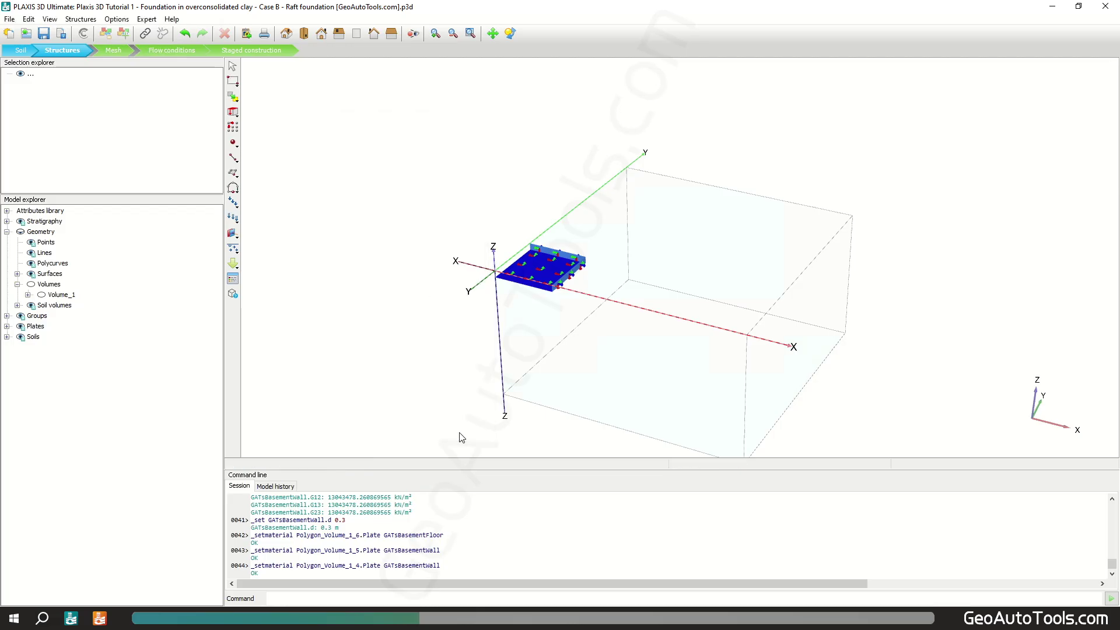
Step: Create a surface load on the basement floor surface at z = -2 m
{"action": "right_click", "coordinate": [529, 267]}
{"action": "mouse_move", "coordinate": [658, 344]}
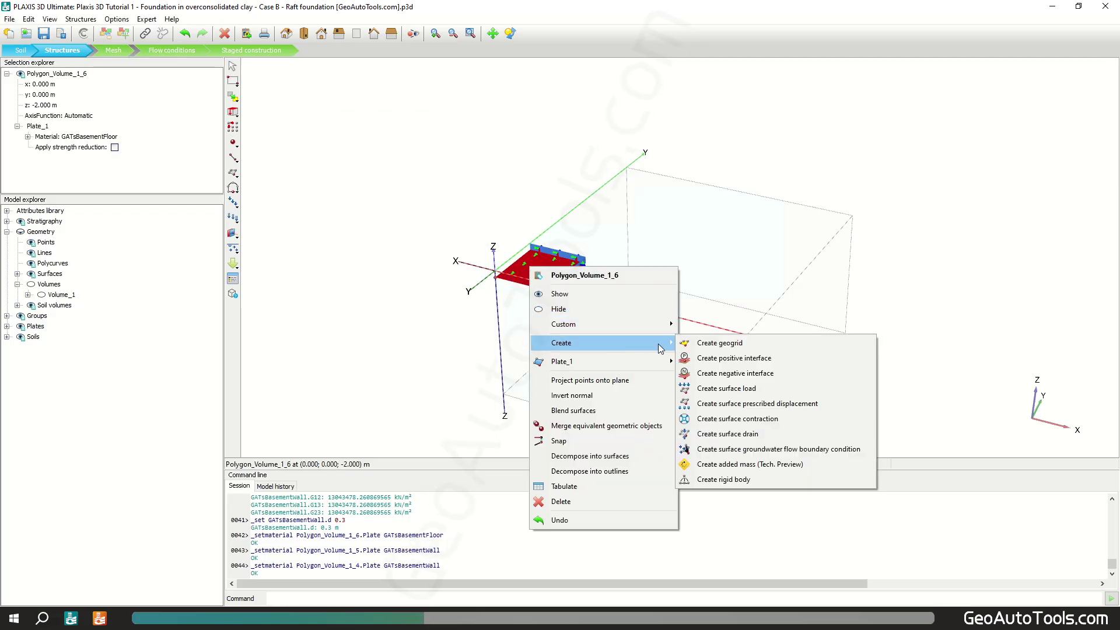
{"action": "left_click", "coordinate": [773, 388]}
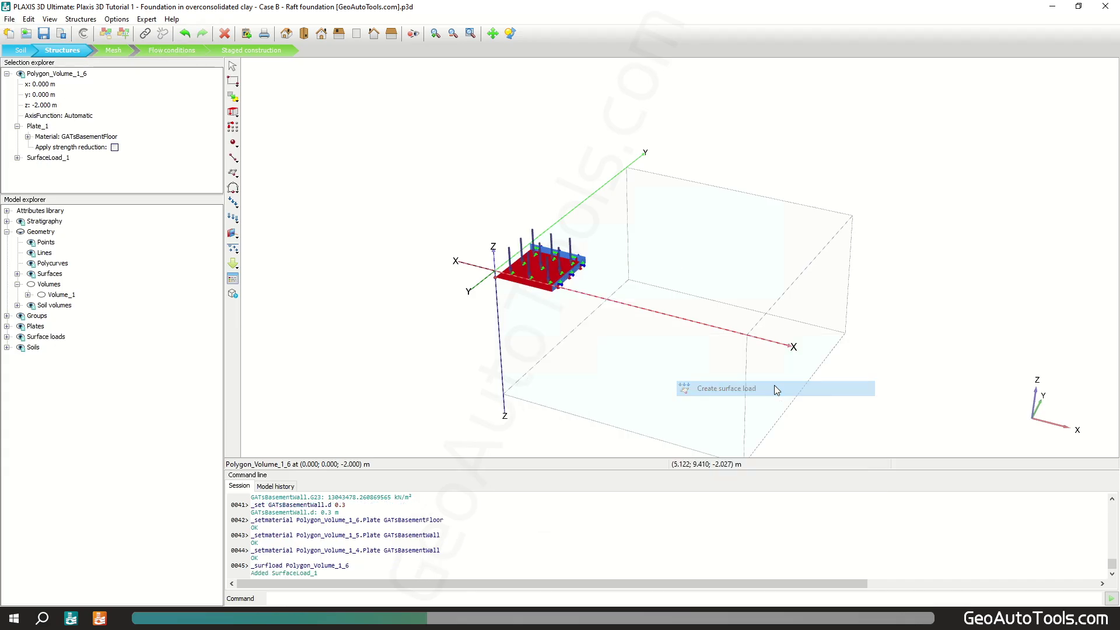
Step: Create line loads along the tops of the basement walls through the points (0 18 0), (18 18 0) and (18 0 0)
{"action": "left_click", "coordinate": [233, 158]}
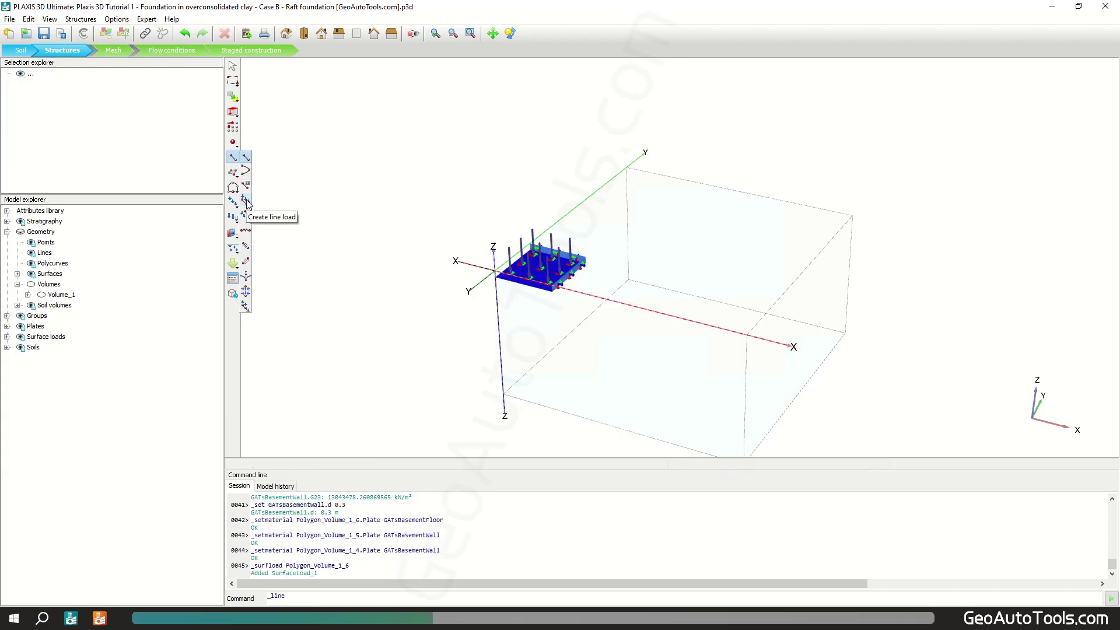
{"action": "left_click", "coordinate": [246, 201]}
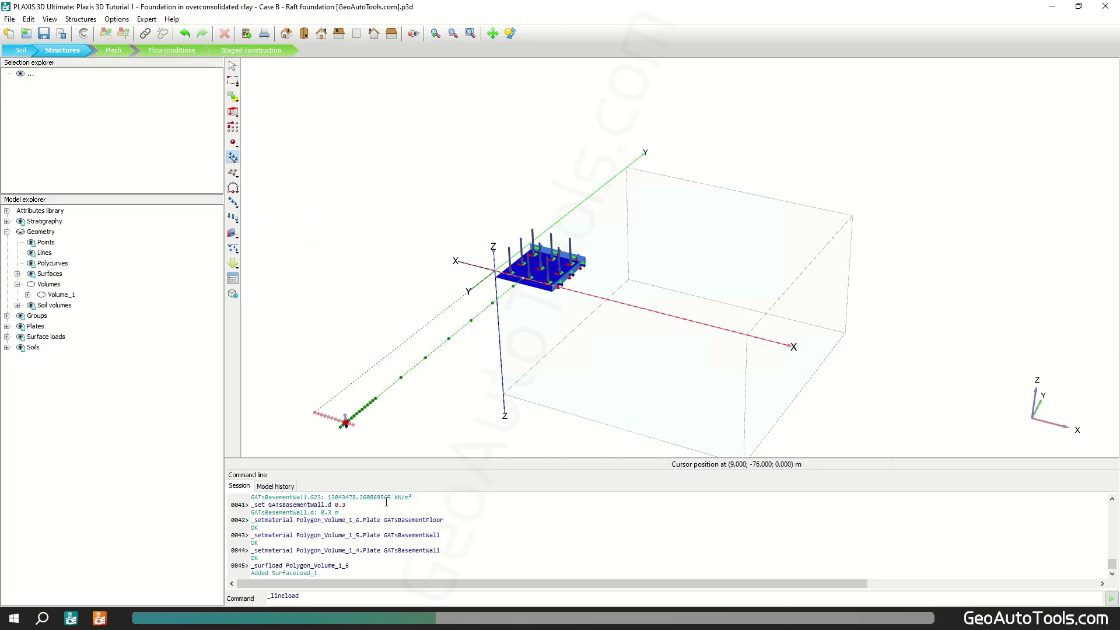
{"action": "left_click", "coordinate": [331, 598]}
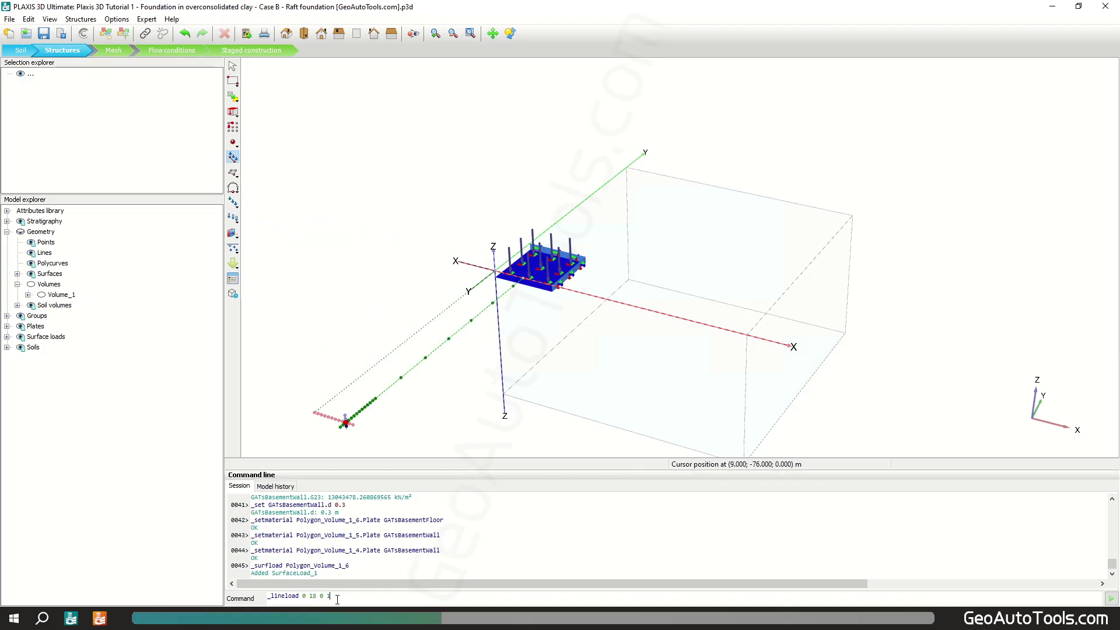
{"action": "type", "text": "0 18 0 18 -18 0 18 0 0"}
{"action": "key", "text": "Return"}
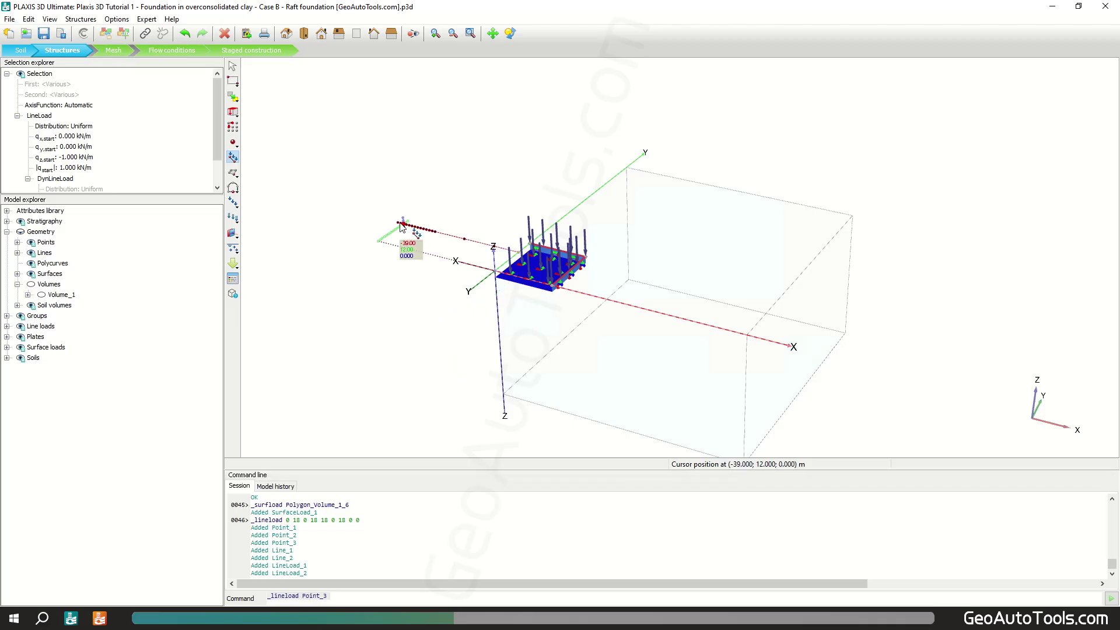
Step: Create a vertical beam for the basement column from (6 6 0) to (6 6 -2)
{"action": "left_click", "coordinate": [233, 159]}
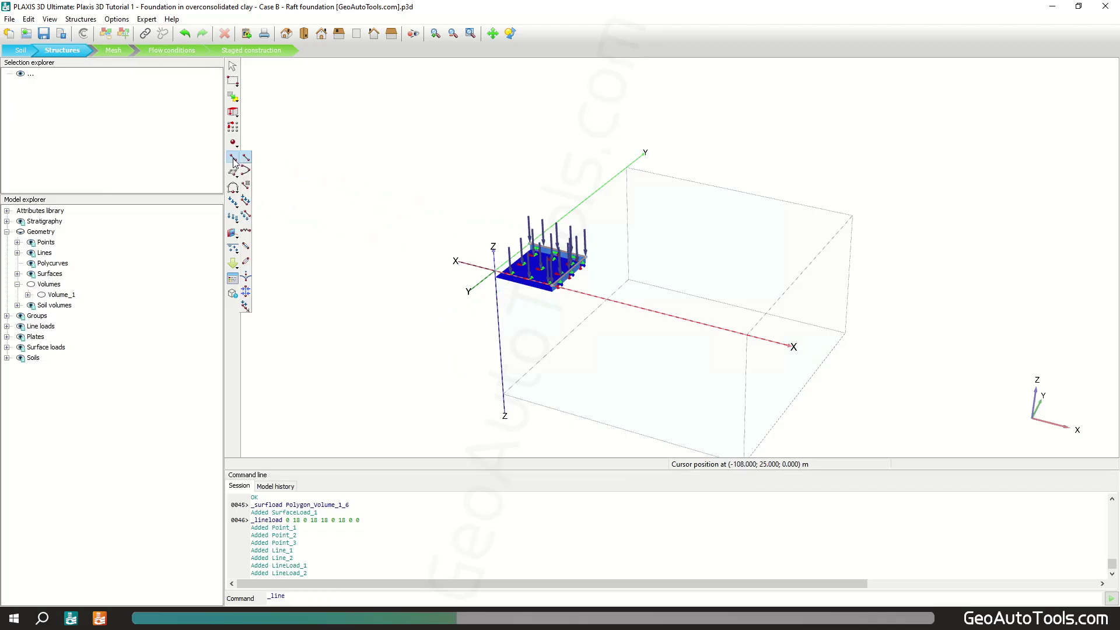
{"action": "left_click", "coordinate": [246, 185]}
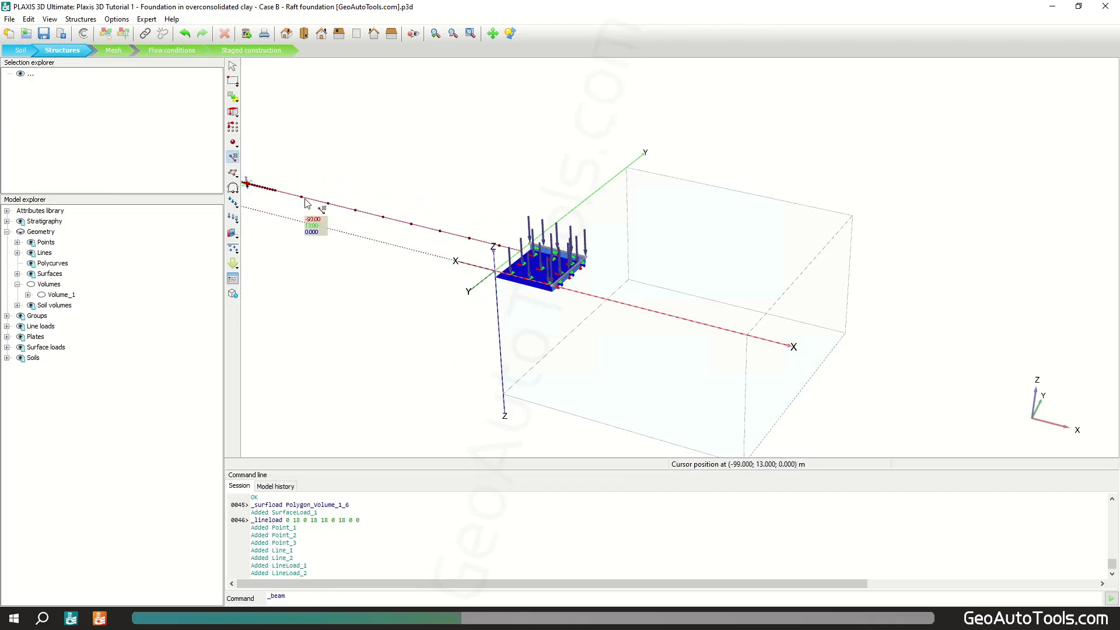
{"action": "left_click", "coordinate": [525, 275]}
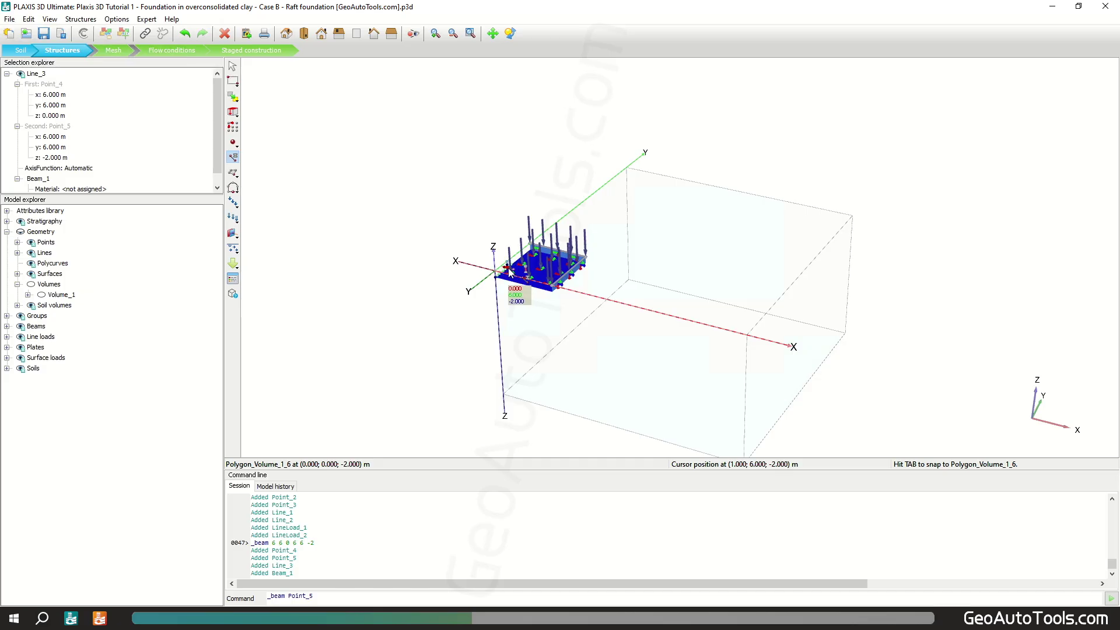
Step: Create two floor beams, from (0 6 -2) to (18 6 -2) and from (6 0 -2) to (6 18 -2)
{"action": "left_click", "coordinate": [508, 269]}
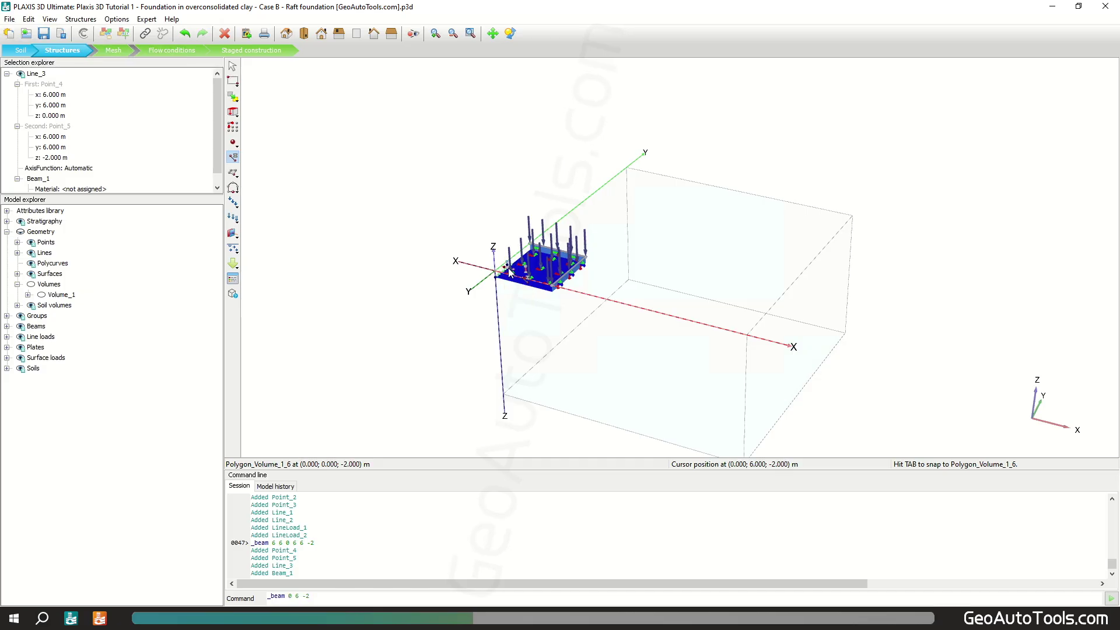
{"action": "left_click", "coordinate": [565, 286]}
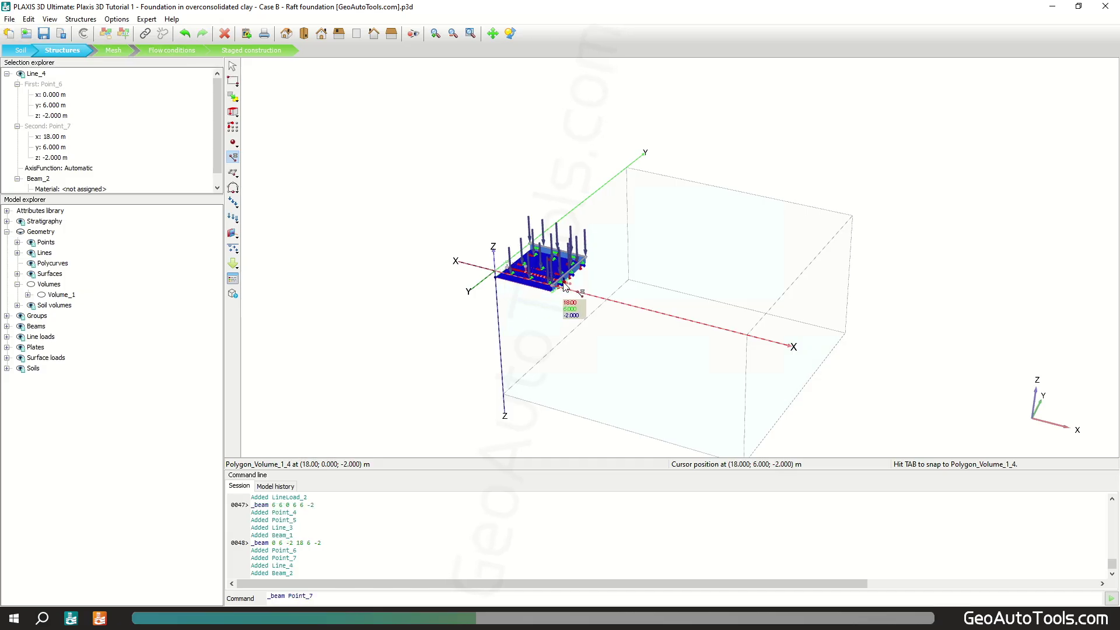
{"action": "left_click", "coordinate": [516, 289]}
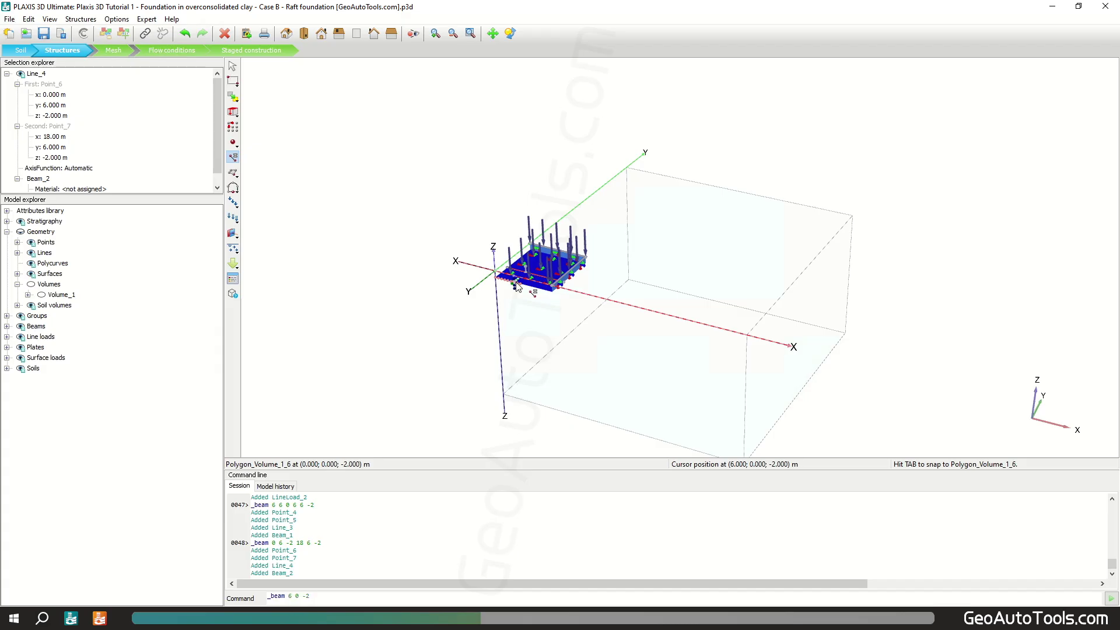
{"action": "left_click", "coordinate": [552, 259]}
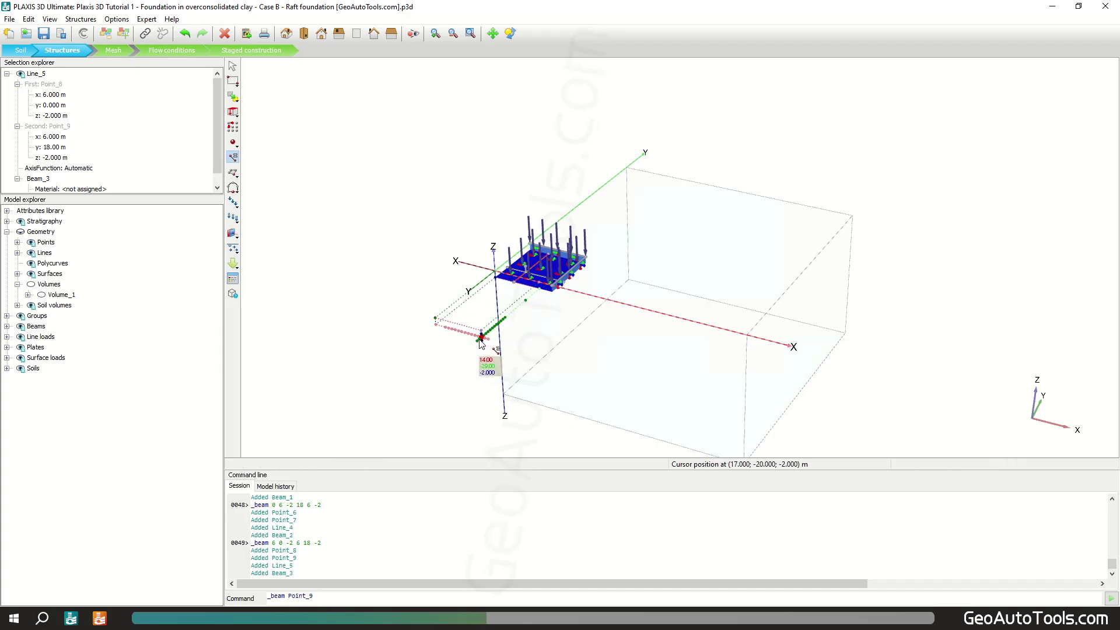
Step: Create a beam material set named "GATs - Basement column" with a unit weight of 24 kN/m³
{"action": "left_click", "coordinate": [233, 279]}
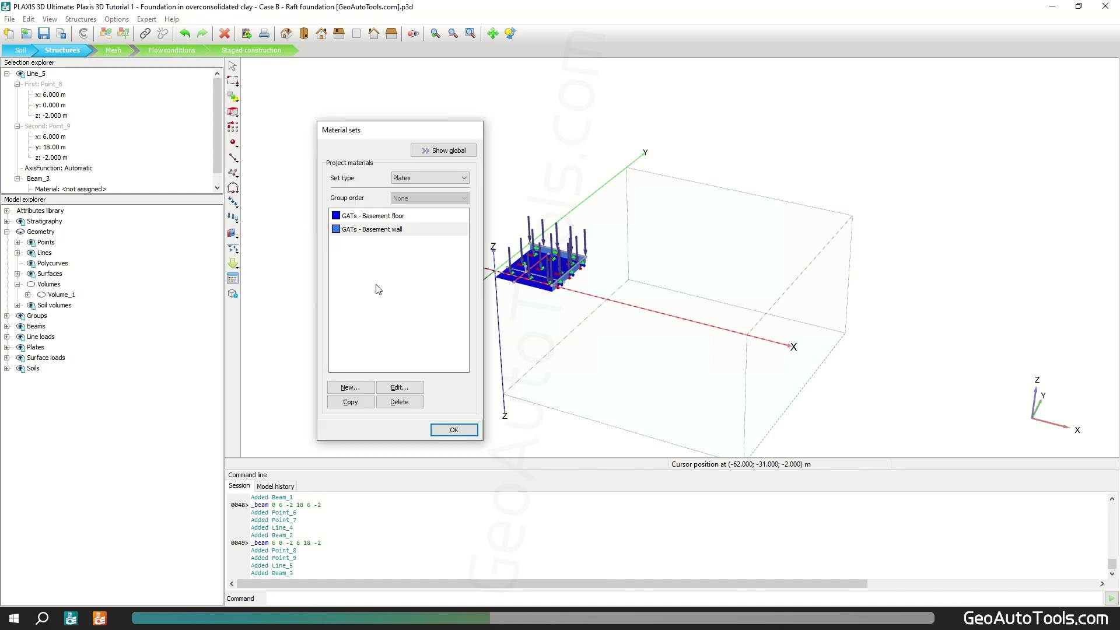
{"action": "left_click", "coordinate": [449, 176]}
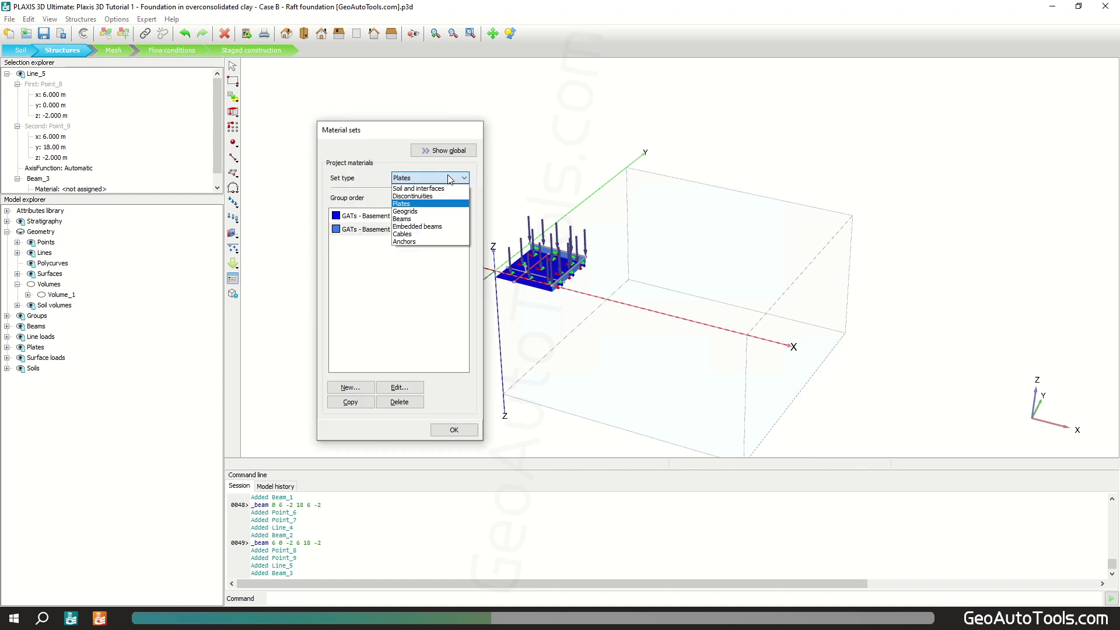
{"action": "left_click", "coordinate": [444, 222]}
{"action": "left_click", "coordinate": [353, 388]}
{"action": "type", "text": "G"}
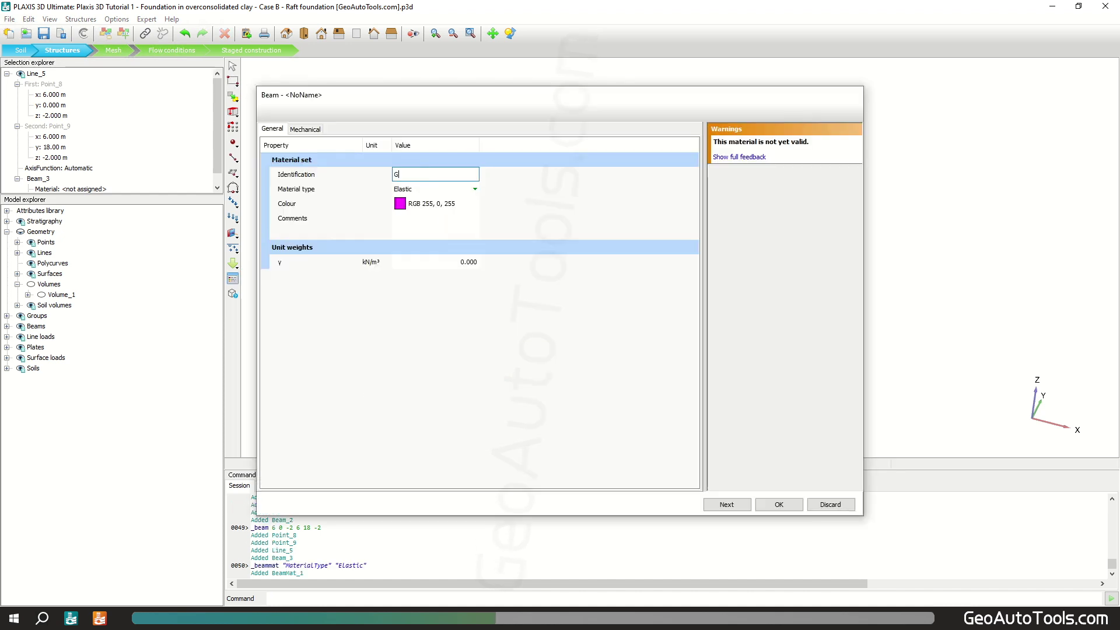
{"action": "type", "text": "ATs - Basement column"}
{"action": "left_click", "coordinate": [435, 262]}
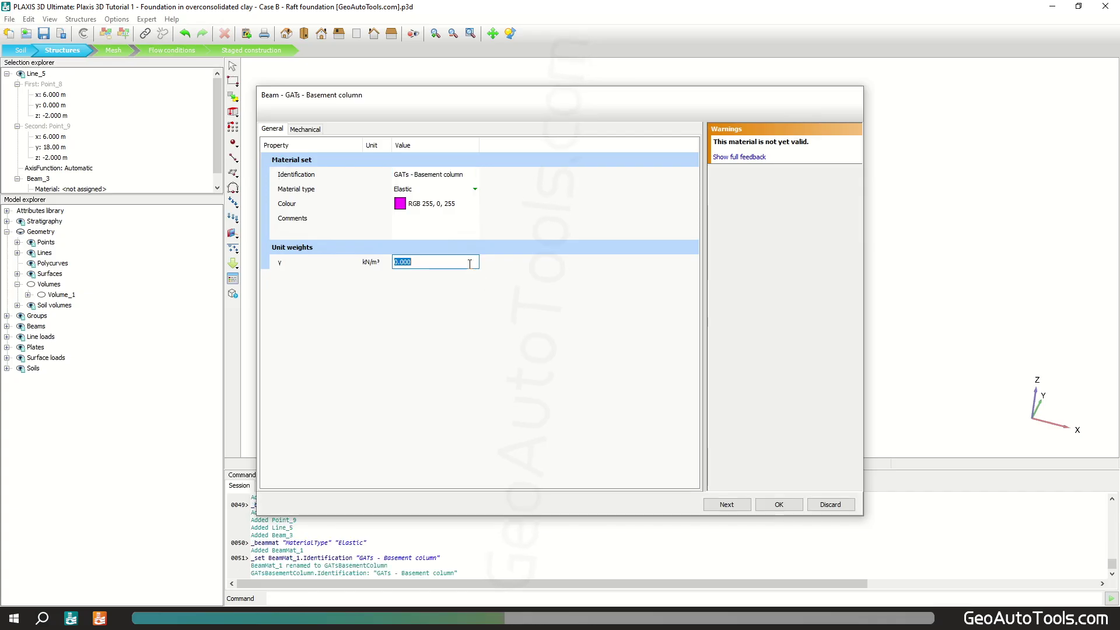
{"action": "type", "text": "24"}
{"action": "key", "text": "Return"}
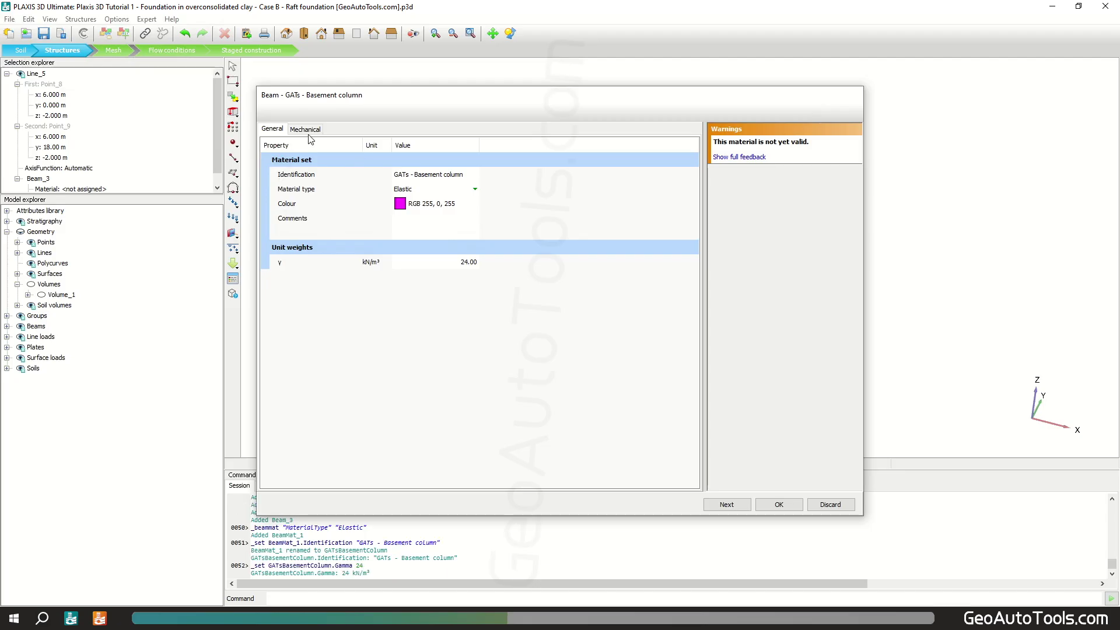
Step: Give the basement column material a user-defined cross section with A = 0.49 m² and I2 = I3 = 0.02 m⁴
{"action": "left_click", "coordinate": [305, 129]}
{"action": "left_click", "coordinate": [478, 175]}
{"action": "left_click", "coordinate": [478, 174]}
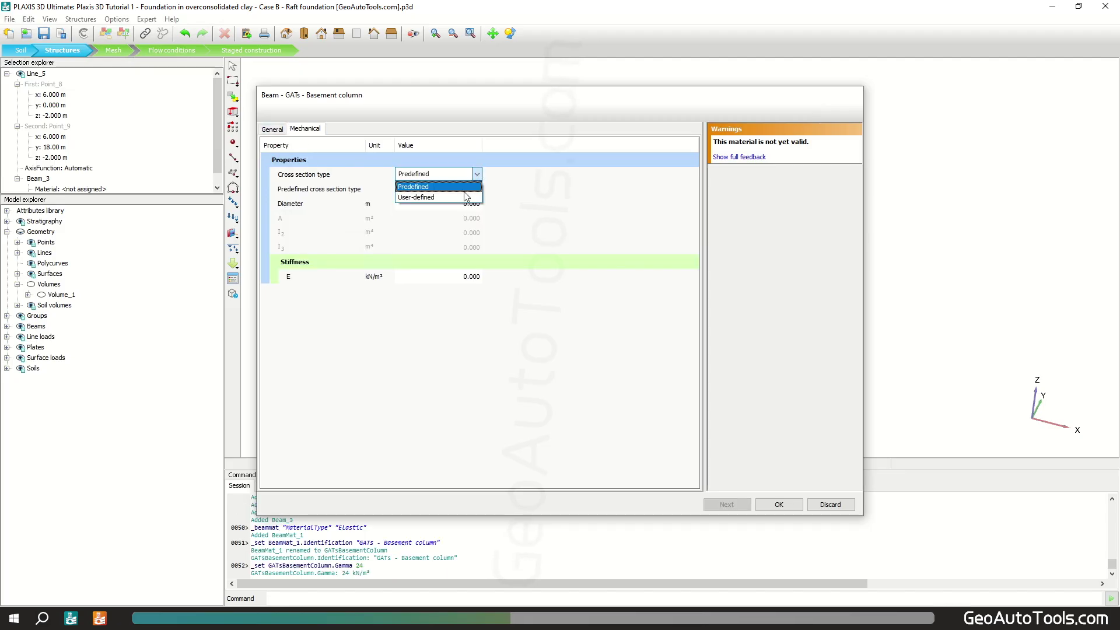
{"action": "left_click", "coordinate": [467, 197]}
{"action": "left_click", "coordinate": [473, 189]}
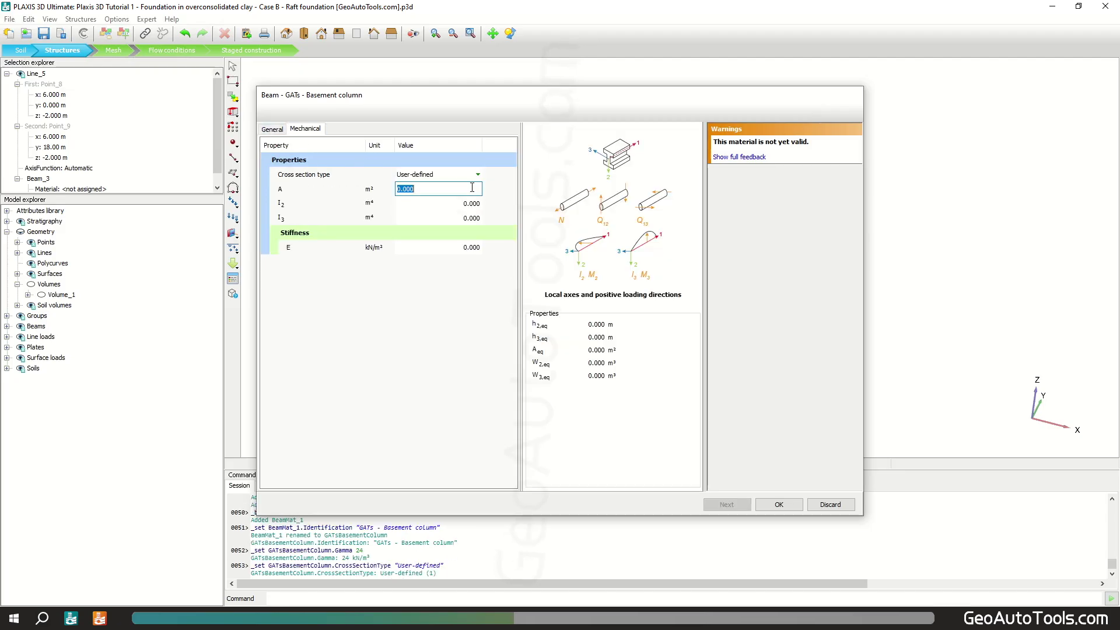
{"action": "type", "text": "0.49"}
{"action": "key", "text": "Tab"}
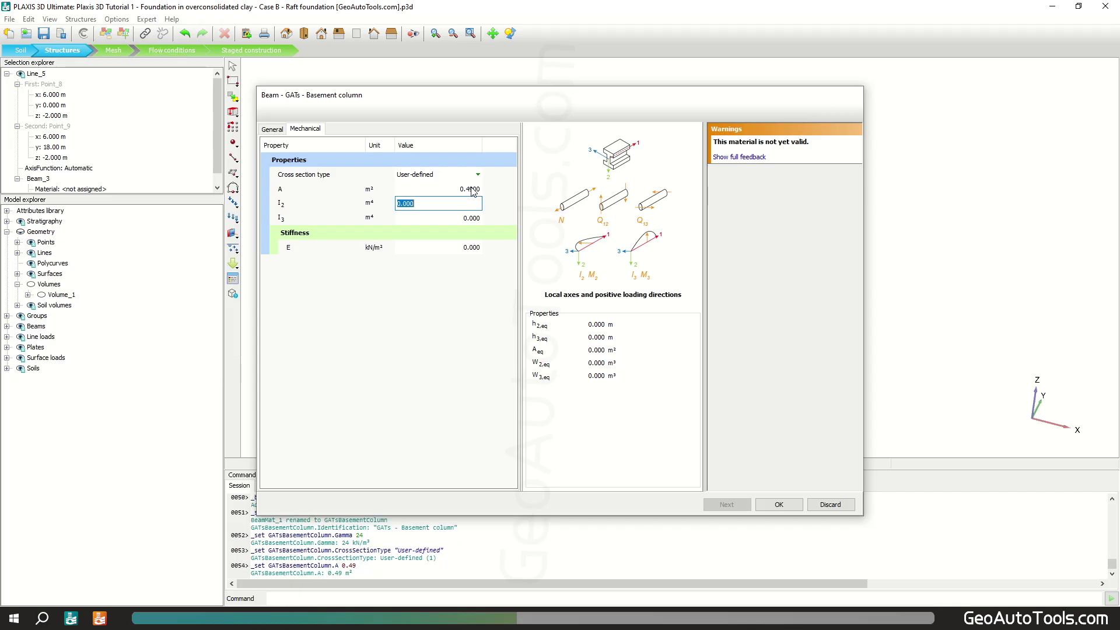
{"action": "type", "text": "0.02"}
{"action": "key", "text": "Tab"}
{"action": "type", "text": "0"}
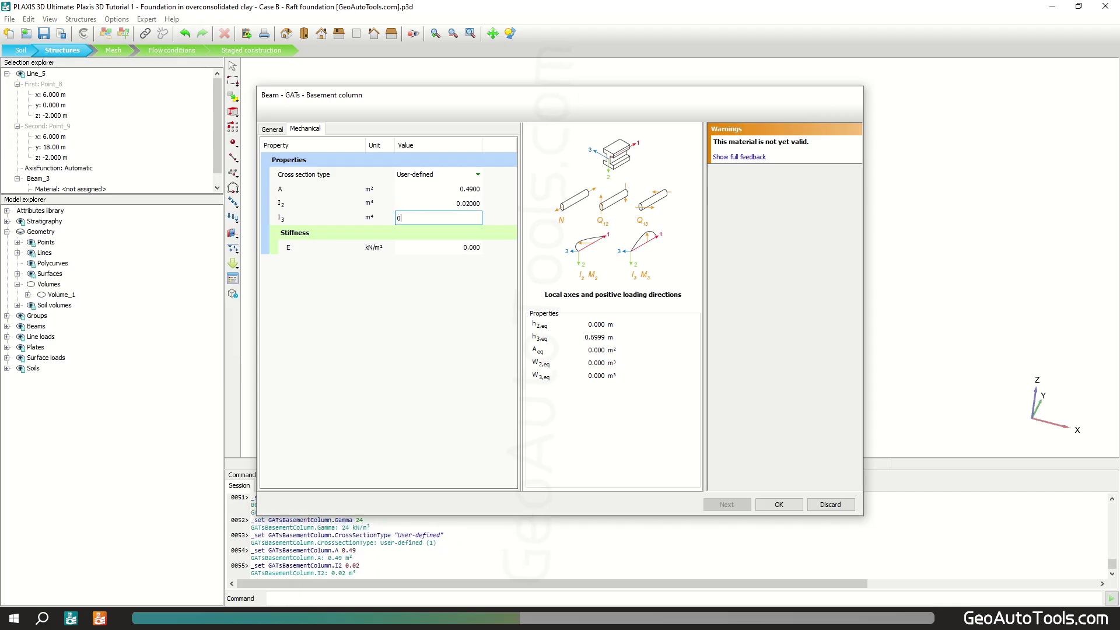
{"action": "type", "text": ".02"}
{"action": "key", "text": "Tab"}
Step: Set the basement column material's stiffness E to 3e7 kN/m² and accept the set
{"action": "type", "text": "3"}
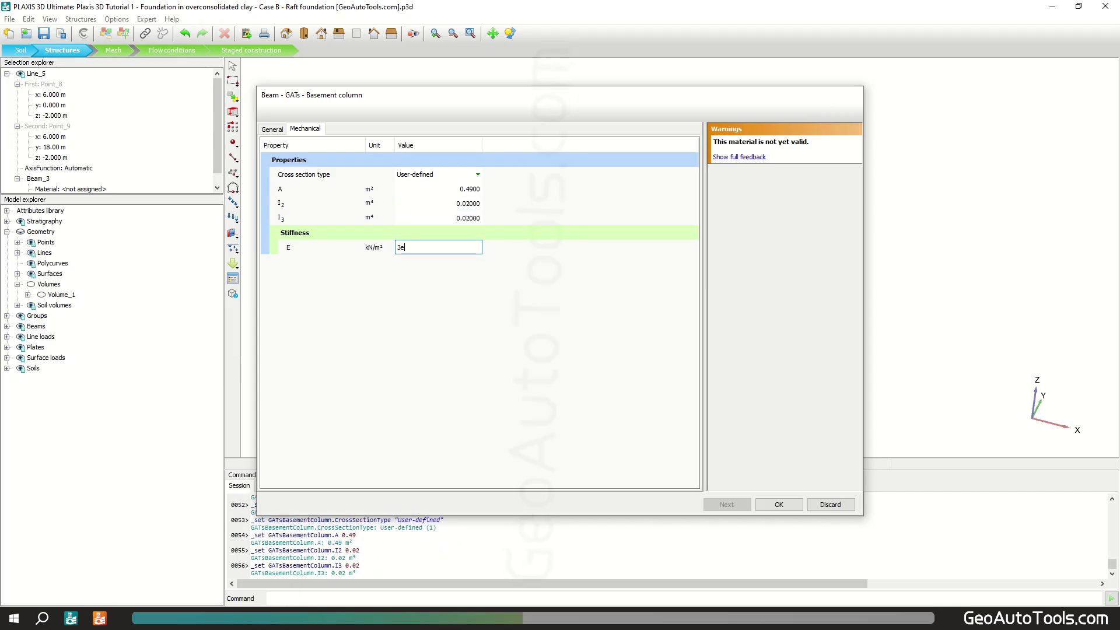
{"action": "type", "text": "e7"}
{"action": "key", "text": "Return"}
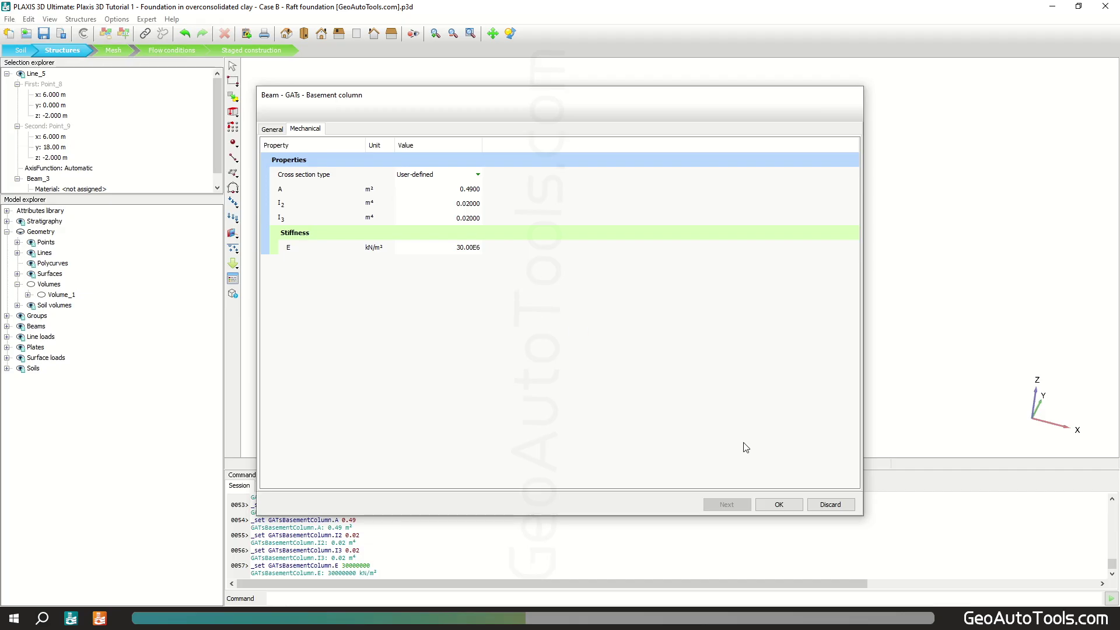
{"action": "left_click", "coordinate": [788, 505]}
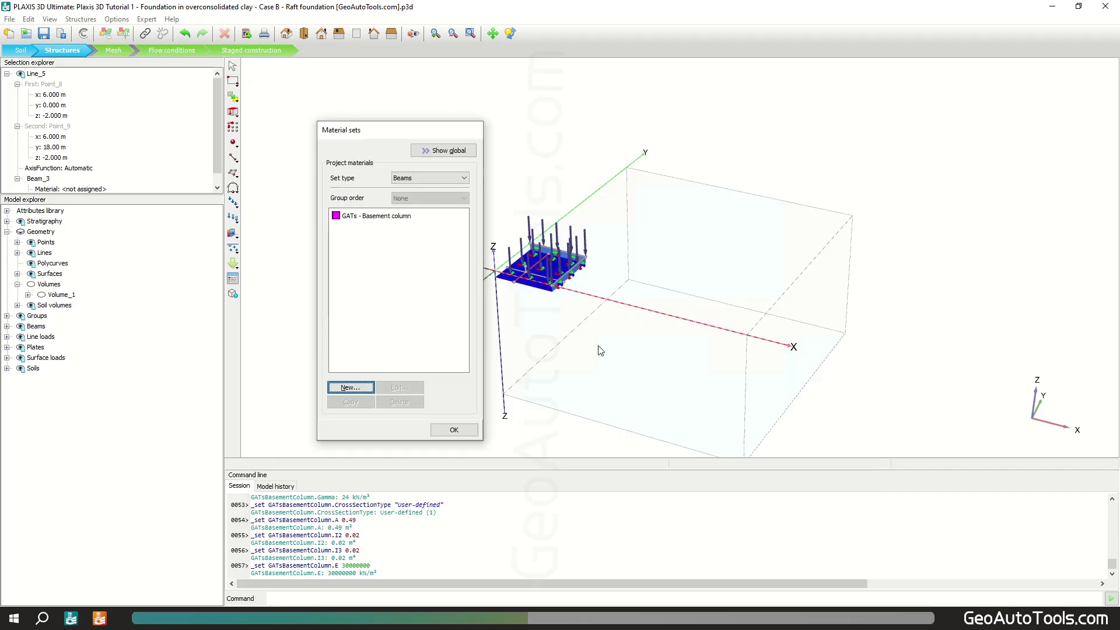
Step: Create a beam material set named "GATs - Basement beam" with a unit weight of 6 kN/m³
{"action": "left_click", "coordinate": [351, 388]}
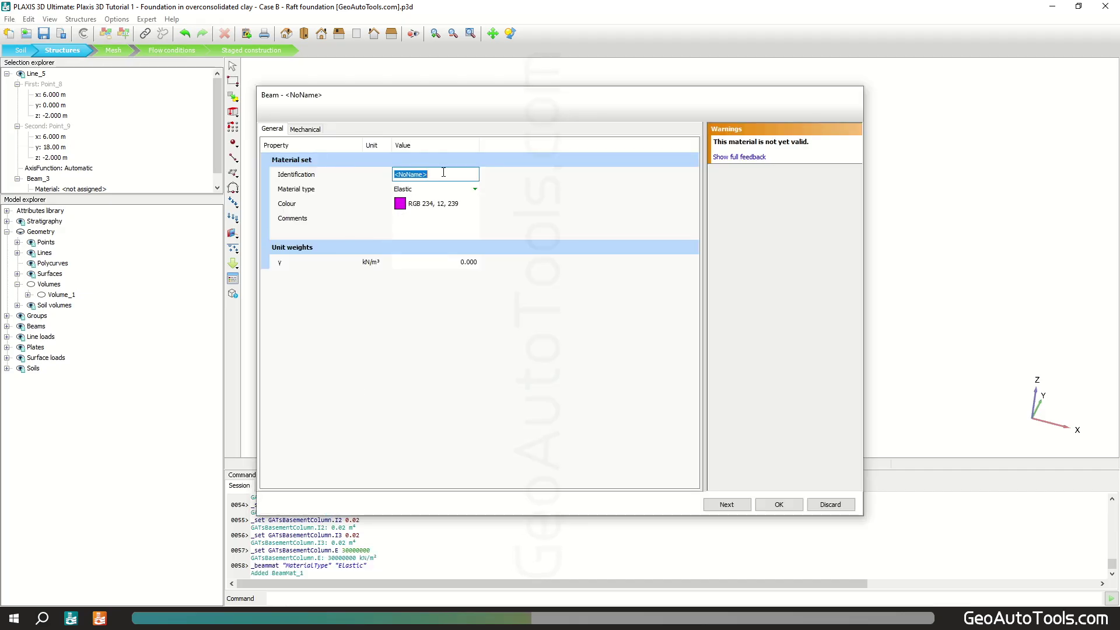
{"action": "type", "text": "GATs - Basement beam"}
{"action": "left_click", "coordinate": [465, 263]}
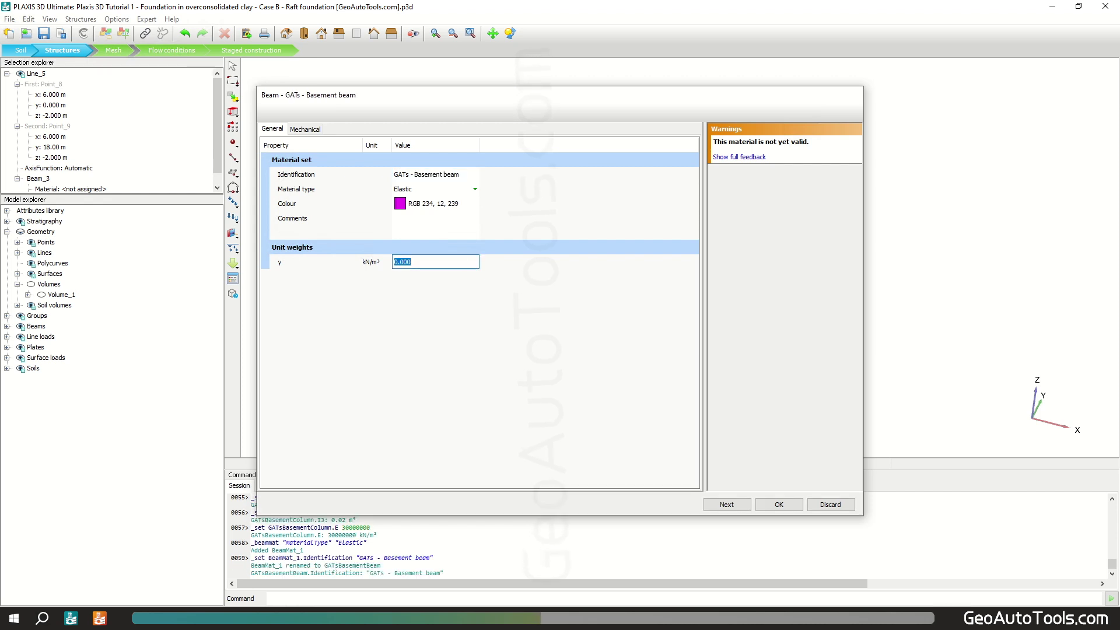
{"action": "type", "text": "6"}
{"action": "key", "text": "Return"}
Step: Give the basement beam material a user-defined cross section with A = 0.7 m², I2 = 0.029 m⁴ and I3 = 0.058 m⁴
{"action": "left_click", "coordinate": [305, 129]}
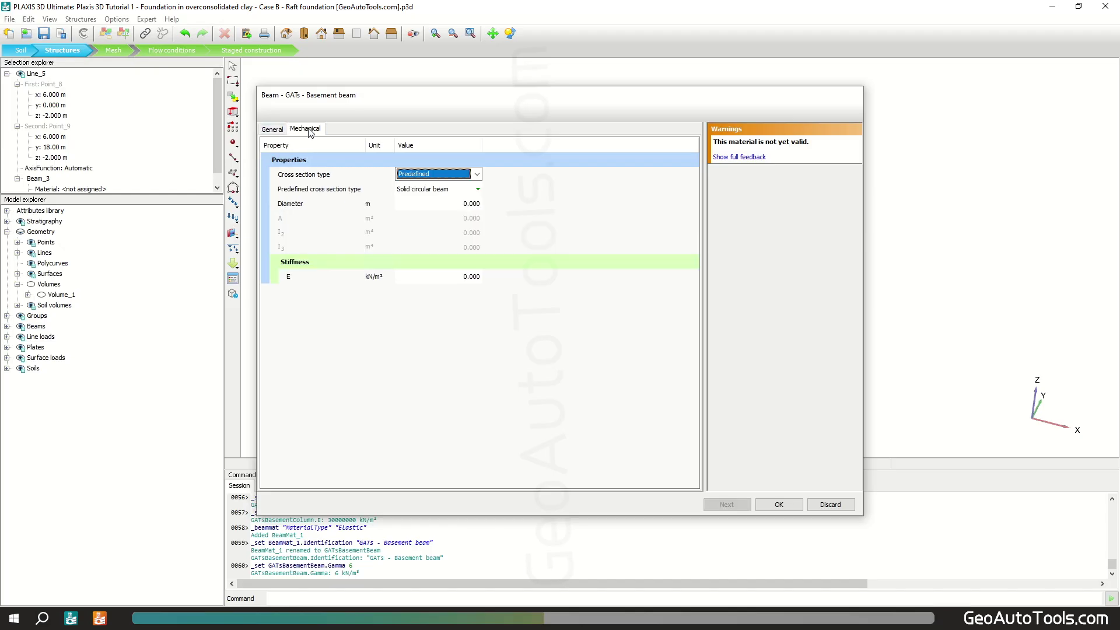
{"action": "left_click", "coordinate": [470, 174]}
{"action": "left_click", "coordinate": [470, 176]}
{"action": "left_click", "coordinate": [461, 199]}
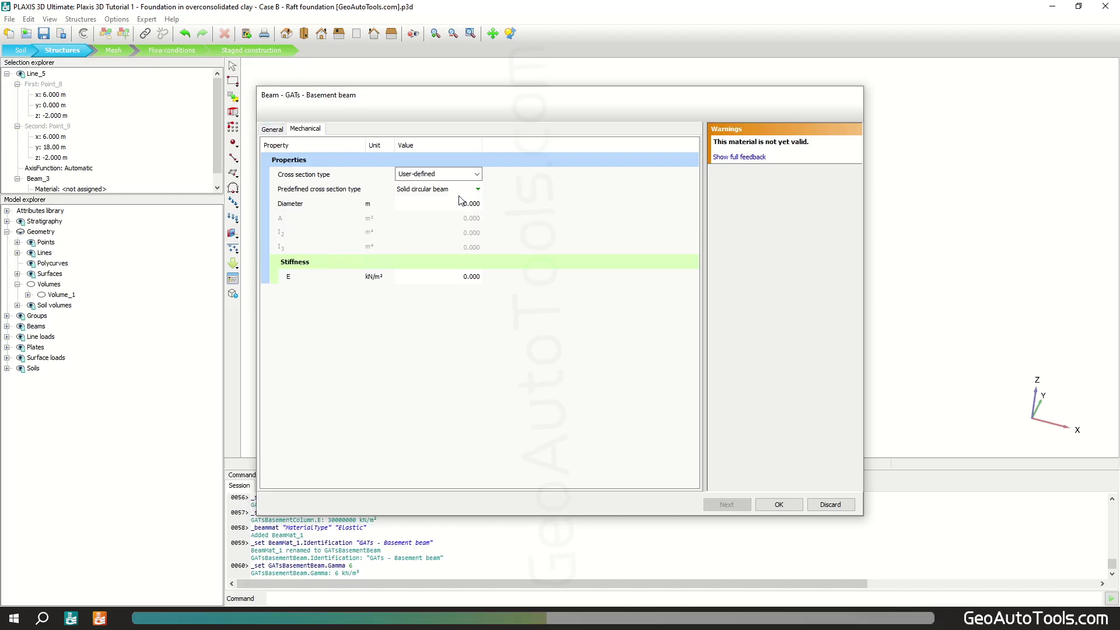
{"action": "left_click", "coordinate": [477, 188]}
{"action": "type", "text": "0"}
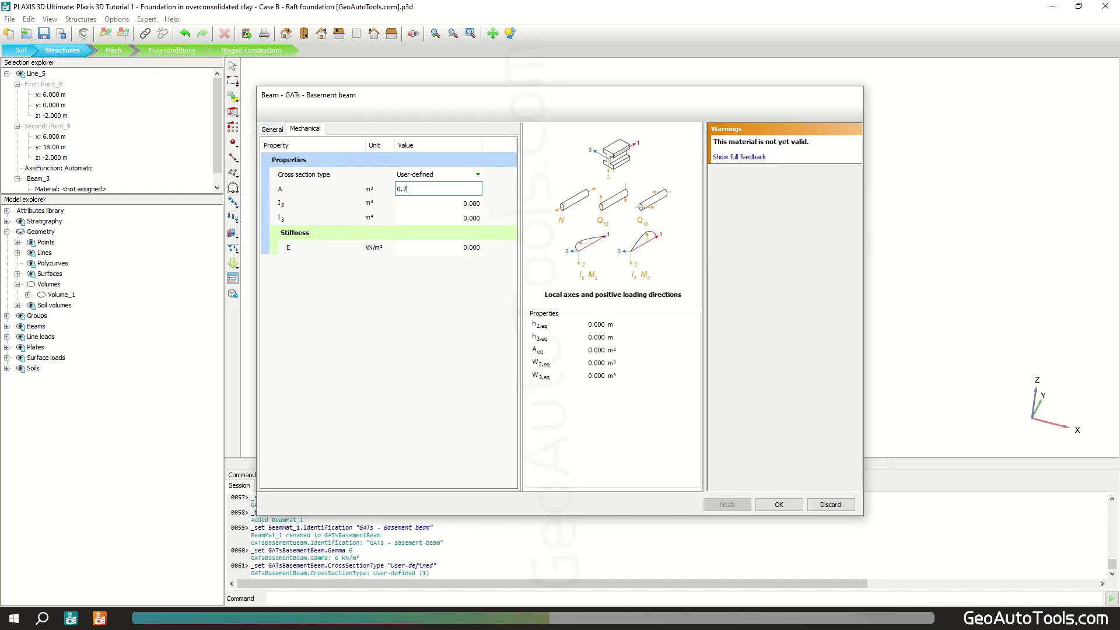
{"action": "type", "text": ".7"}
{"action": "key", "text": "Tab"}
{"action": "type", "text": "0"}
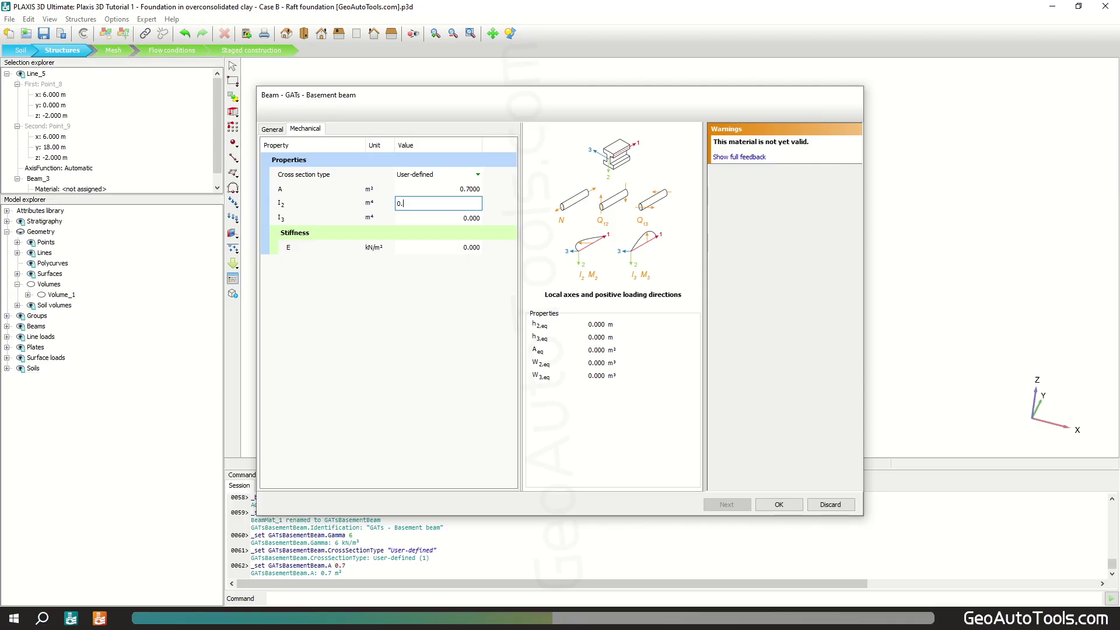
{"action": "key", "text": "Tab"}
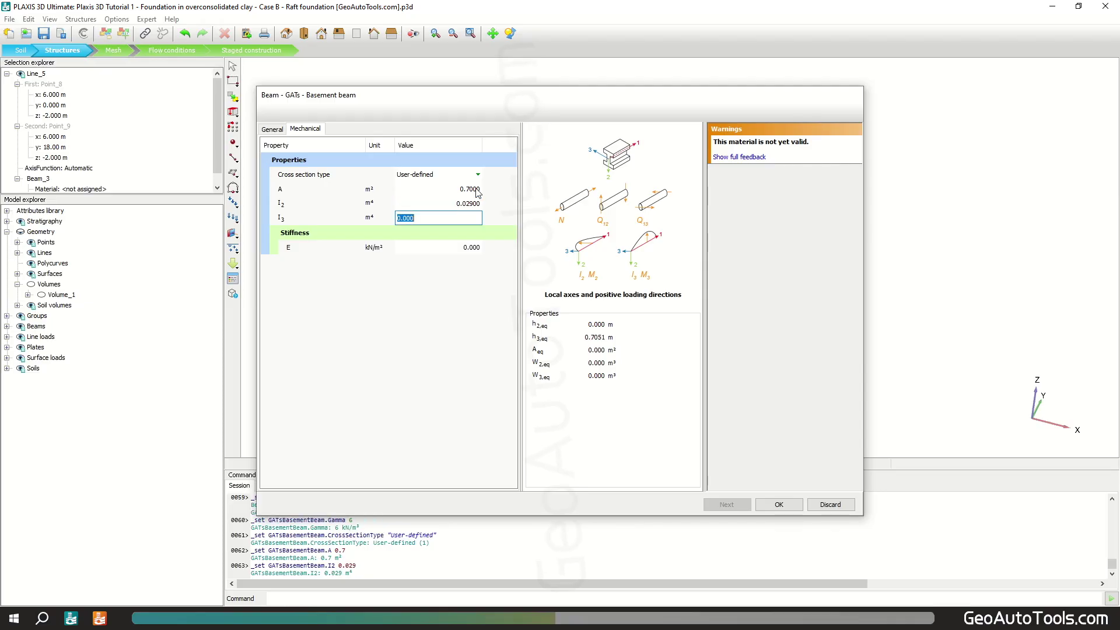
{"action": "type", "text": "0.058"}
{"action": "key", "text": "Tab"}
Step: Set the basement beam material's stiffness E to 3e7 kN/m² and accept the set
{"action": "type", "text": "3e"}
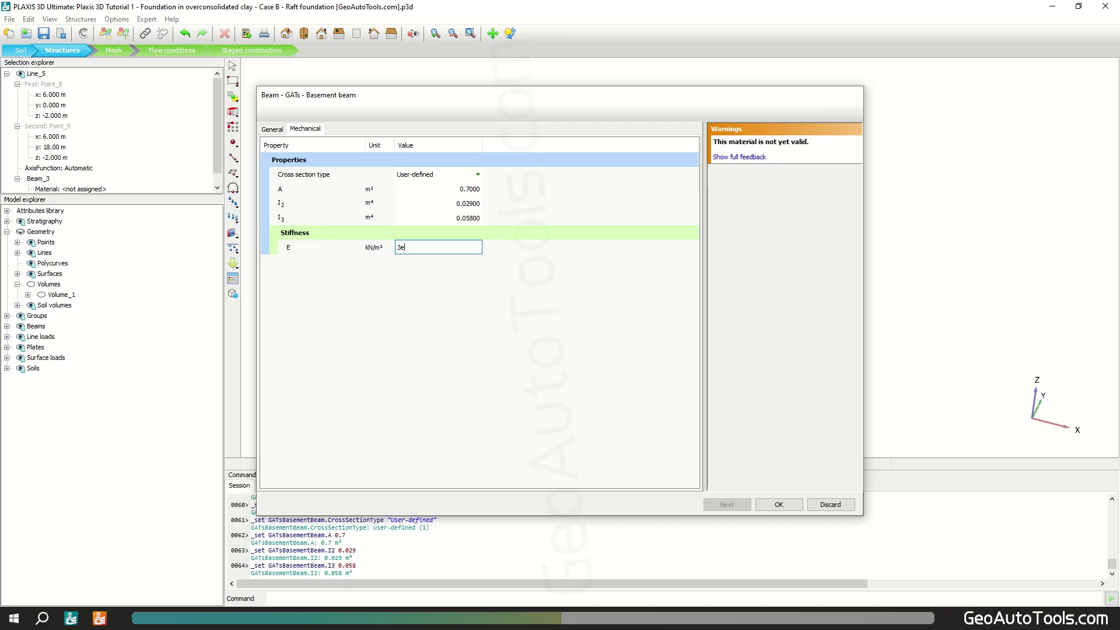
{"action": "type", "text": "7"}
{"action": "key", "text": "Return"}
{"action": "left_click", "coordinate": [780, 506]}
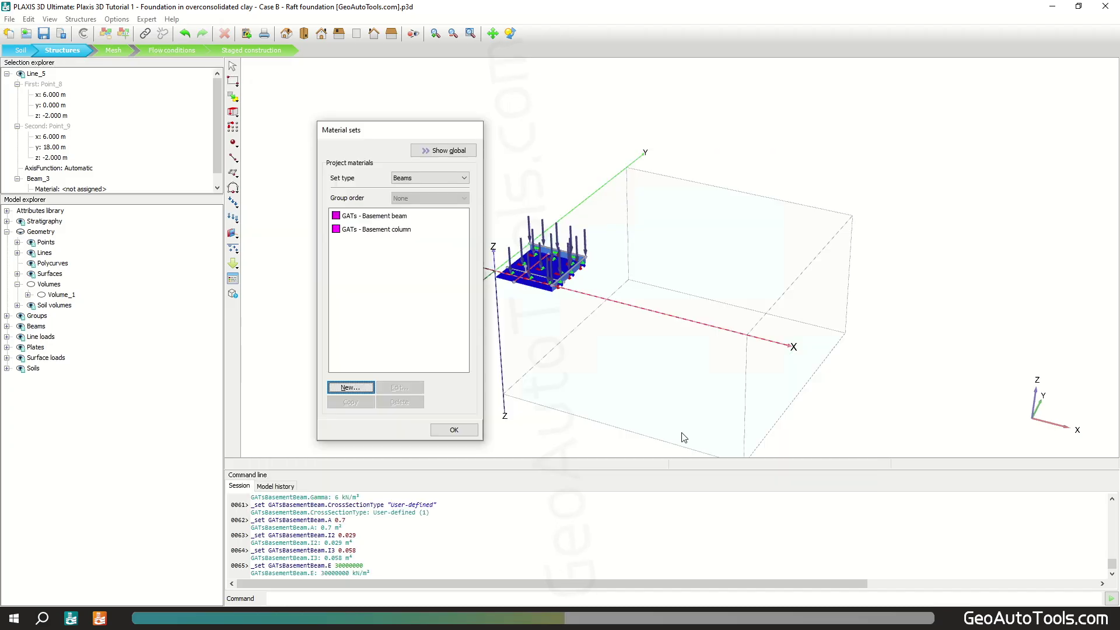
Step: Assign the basement beam material to both floor beams and the basement column material to the vertical column beam
{"action": "left_click", "coordinate": [375, 217]}
{"action": "left_click_drag", "start_coordinate": [374, 215], "coordinate": [520, 272]}
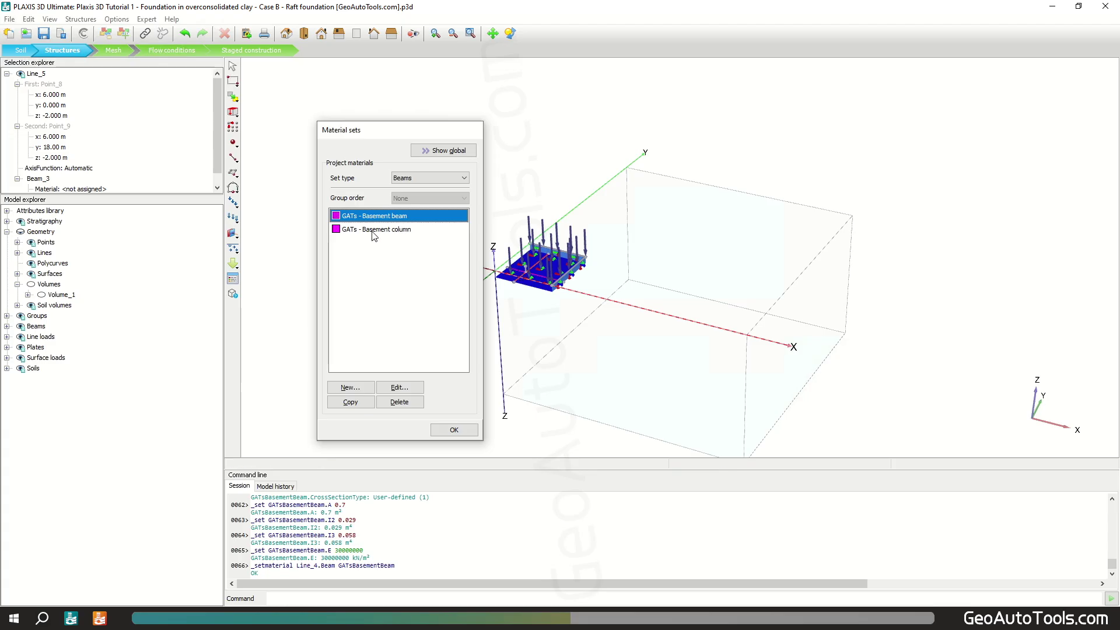
{"action": "left_click_drag", "start_coordinate": [376, 219], "coordinate": [524, 281]}
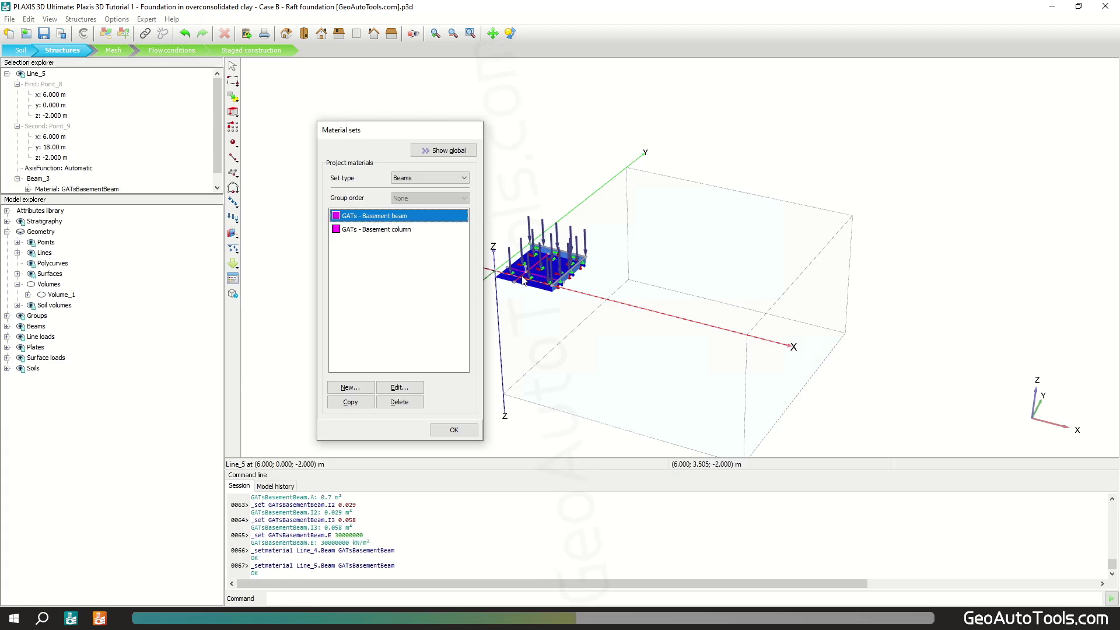
{"action": "left_click_drag", "start_coordinate": [365, 233], "coordinate": [528, 273]}
{"action": "left_click", "coordinate": [455, 430]}
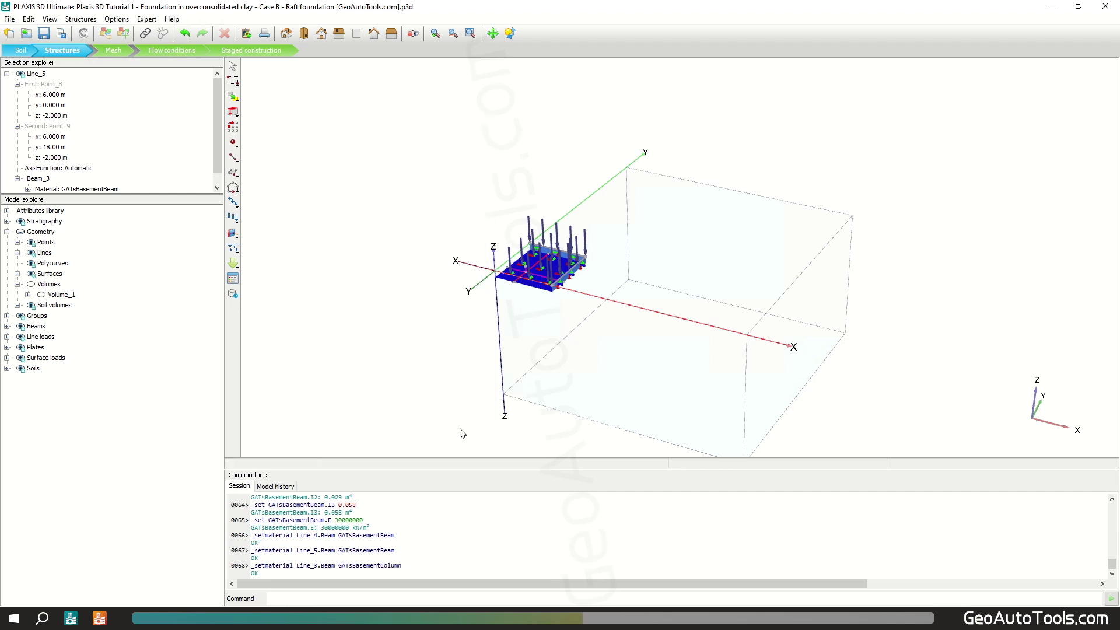
Step: Create a point load at (6 6 0), on top of the basement column
{"action": "left_click", "coordinate": [234, 144]}
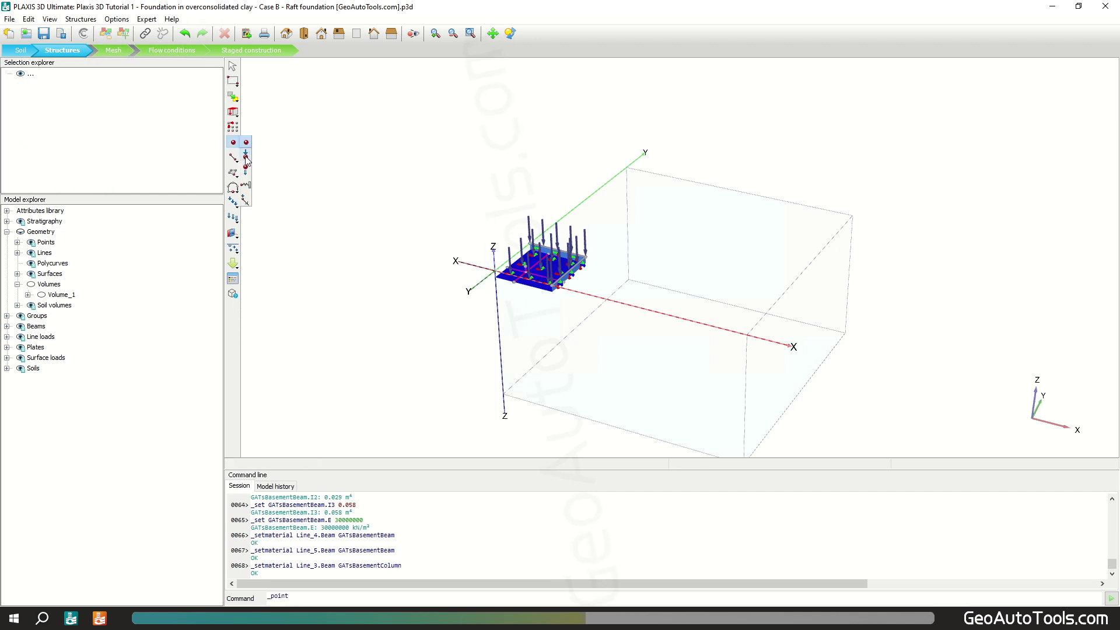
{"action": "left_click", "coordinate": [245, 159]}
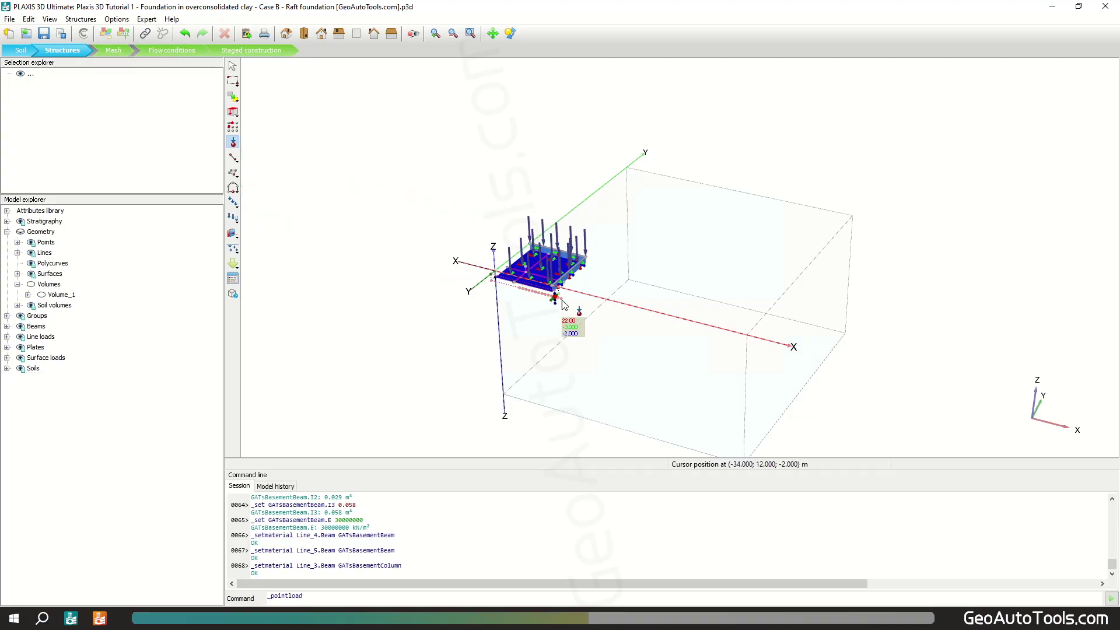
{"action": "left_click", "coordinate": [527, 271]}
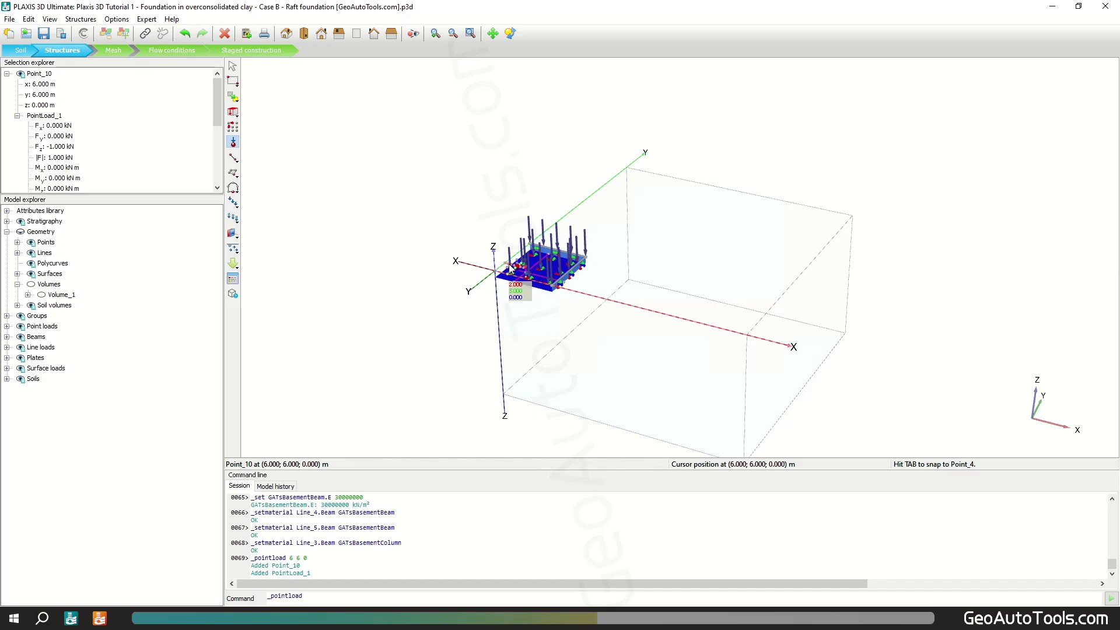
{"action": "key", "text": "Escape"}
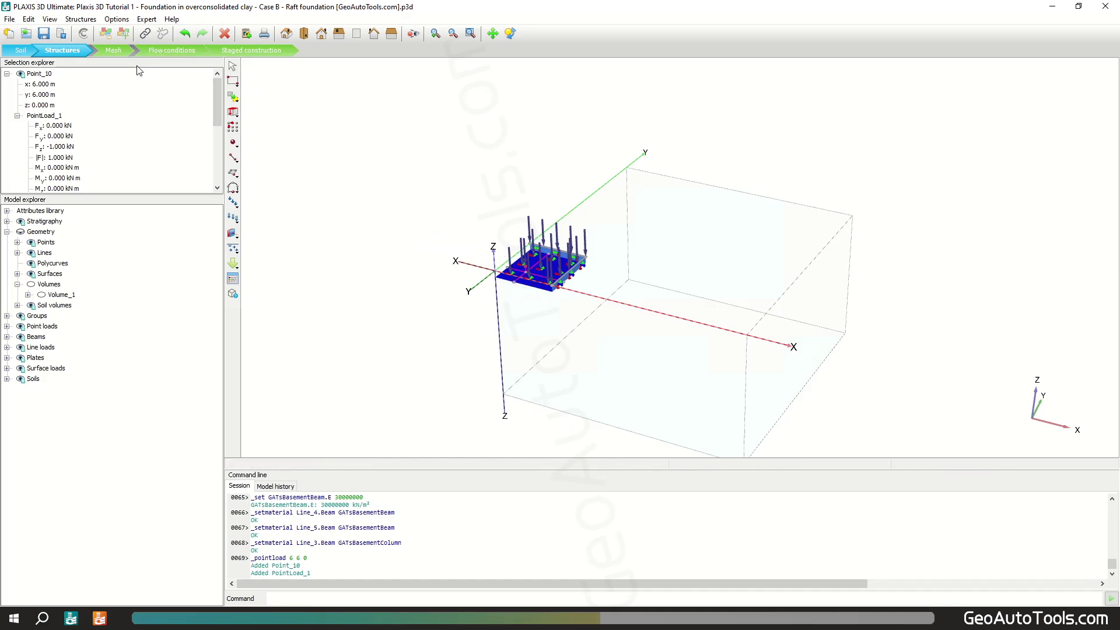
Step: Switch to mesh mode and refine the mesh of the basement excavation volume once
{"action": "left_click", "coordinate": [117, 51]}
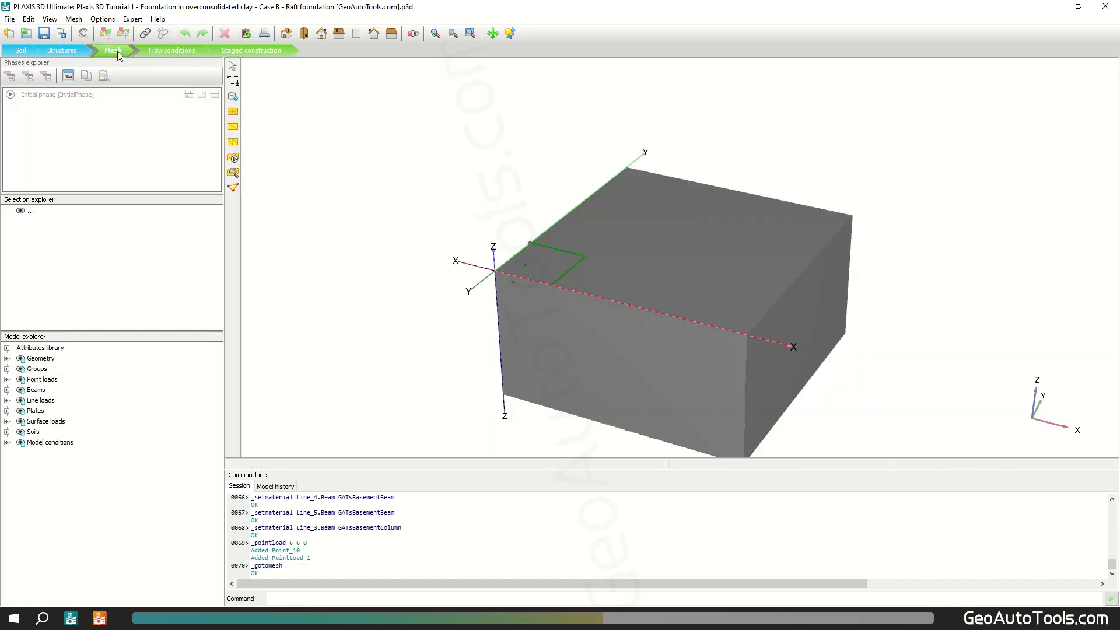
{"action": "left_click", "coordinate": [233, 112]}
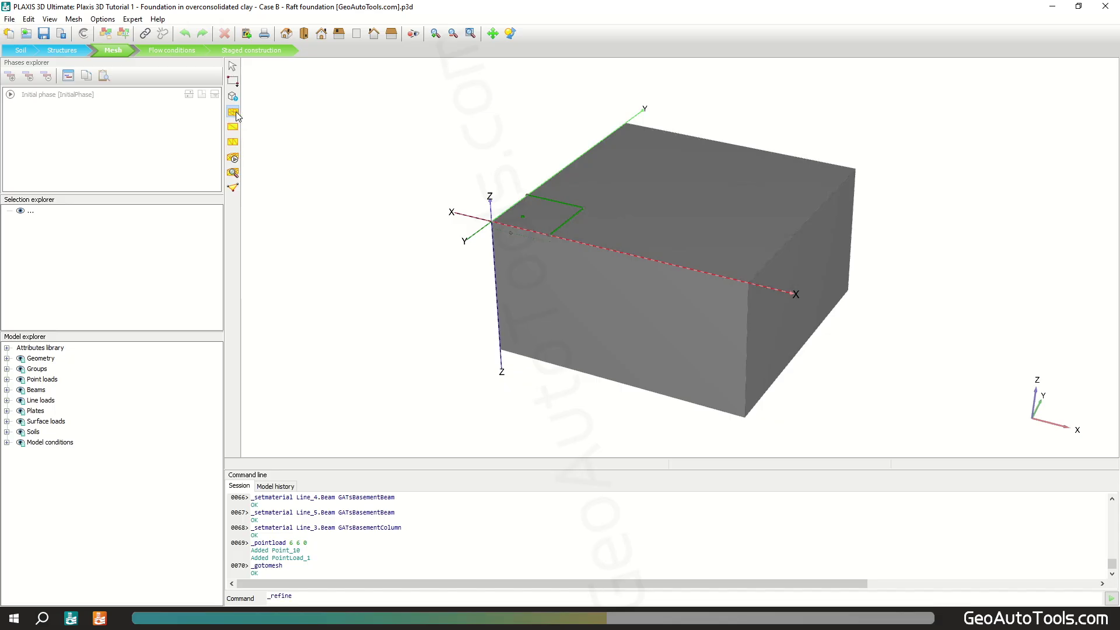
{"action": "left_click", "coordinate": [541, 218]}
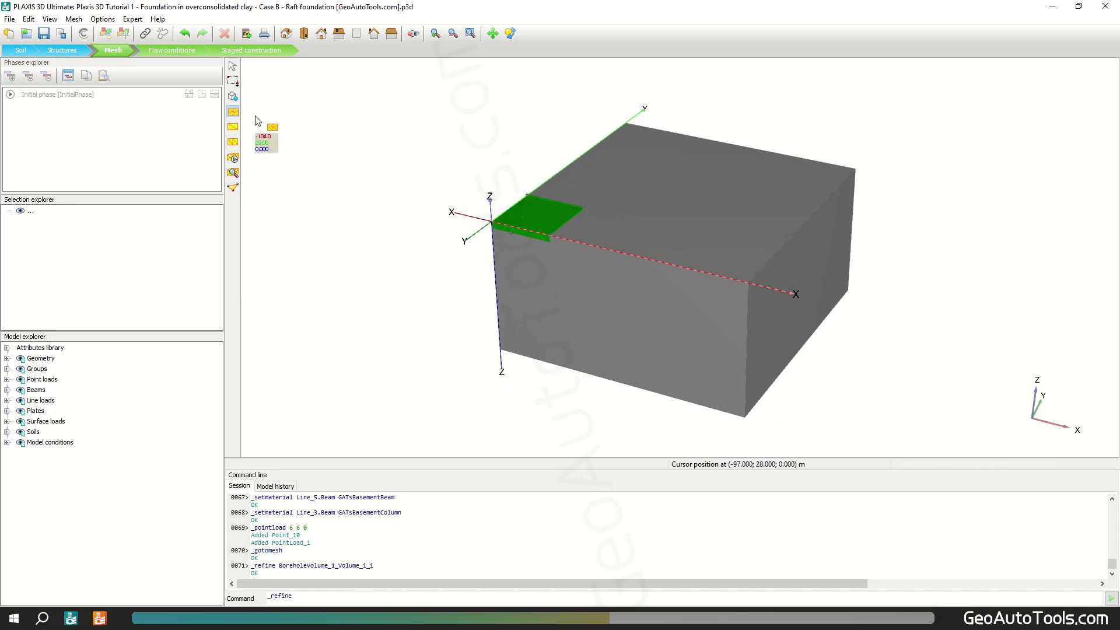
Step: Generate the mesh with a Coarse element distribution and enhanced mesh refinements, and inspect the generated mesh
{"action": "left_click", "coordinate": [234, 159]}
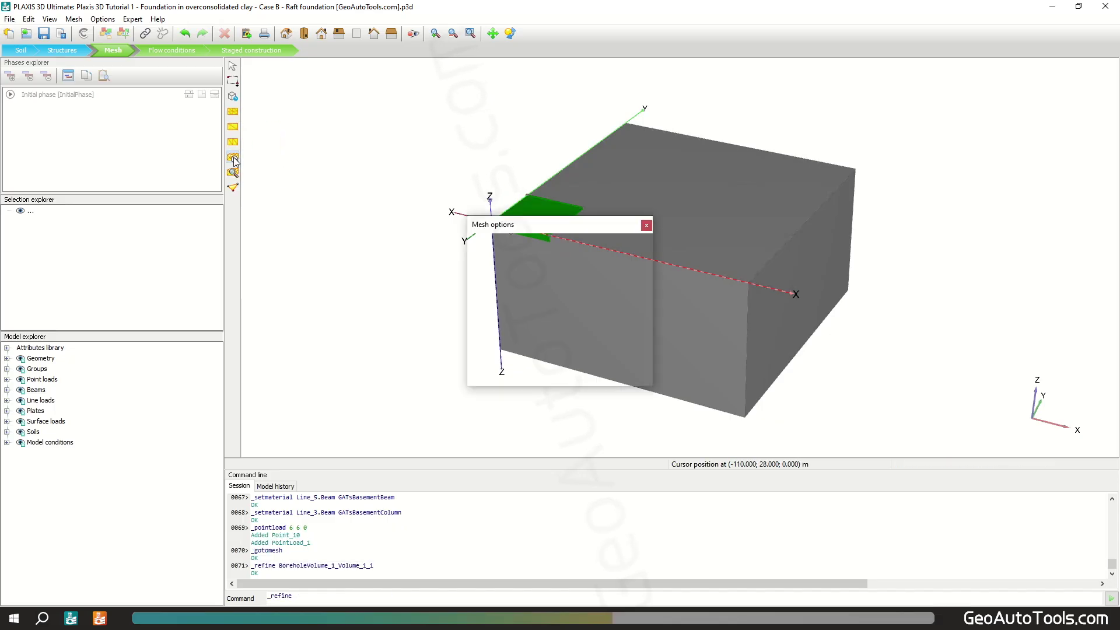
{"action": "left_click", "coordinate": [630, 244]}
{"action": "left_click", "coordinate": [624, 264]}
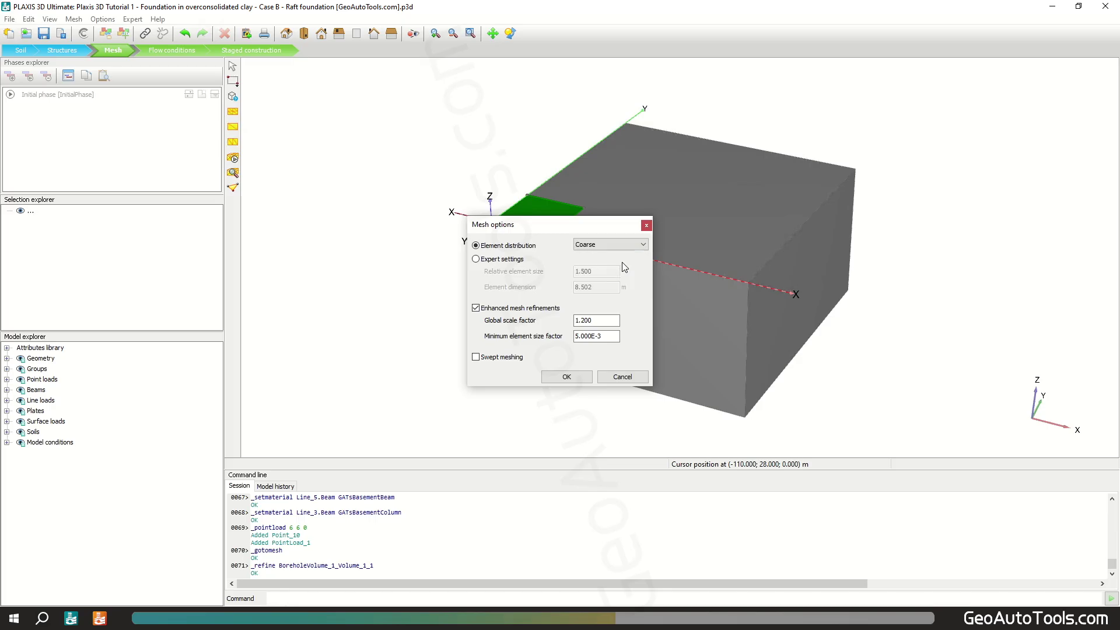
{"action": "left_click", "coordinate": [574, 377]}
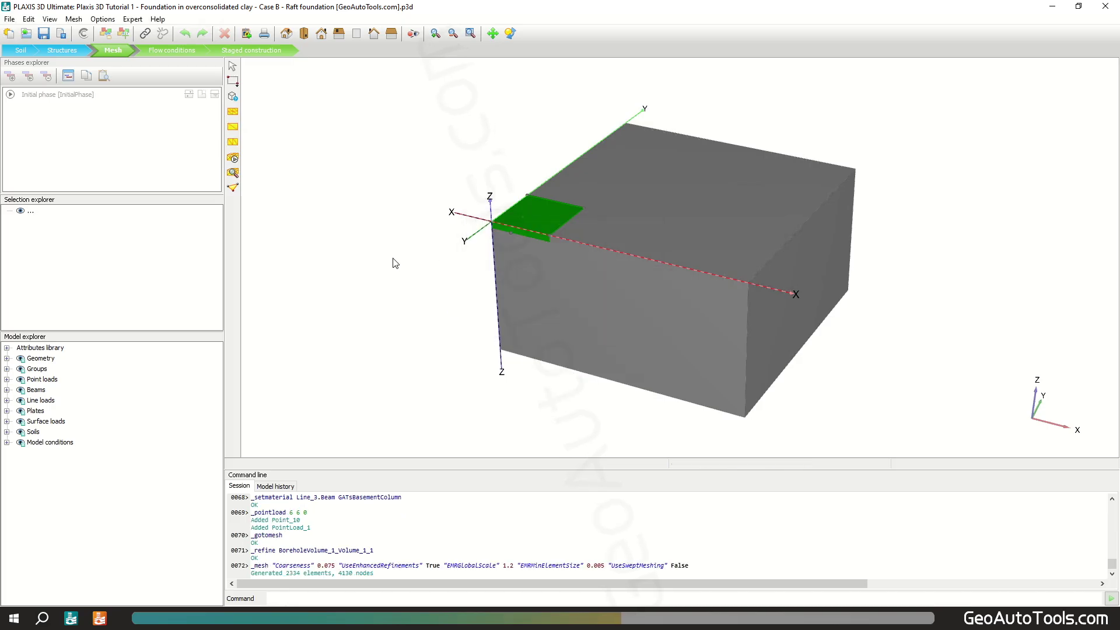
{"action": "left_click", "coordinate": [234, 174]}
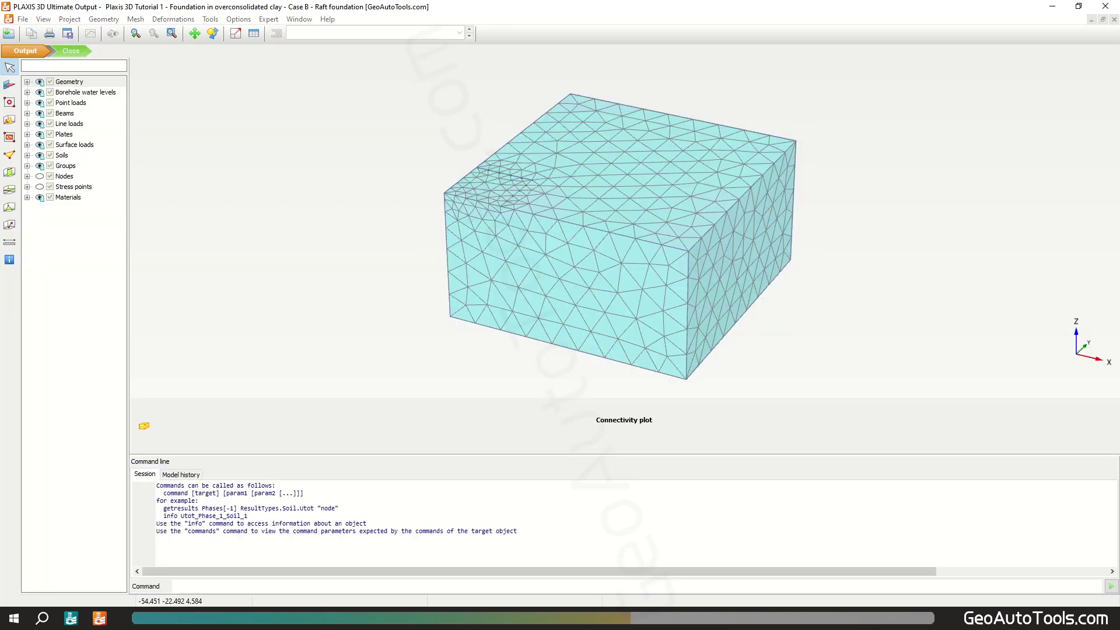
{"action": "left_click", "coordinate": [1111, 17]}
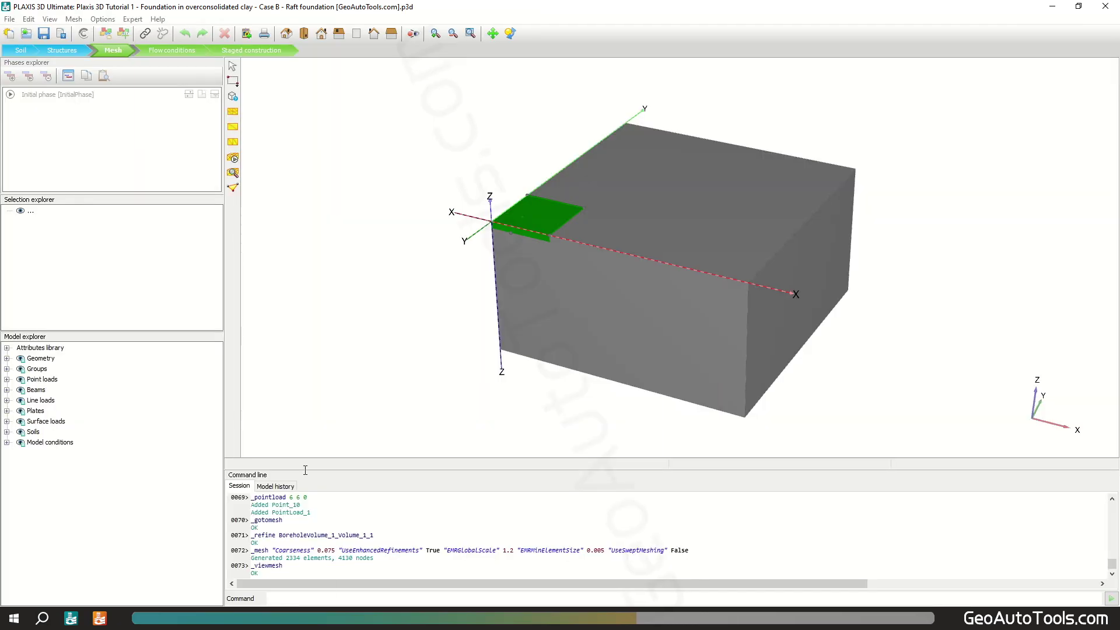
Step: In staged construction, add a calculation phase after the initial phase and name it "GATs - Excavation"
{"action": "left_click", "coordinate": [252, 51]}
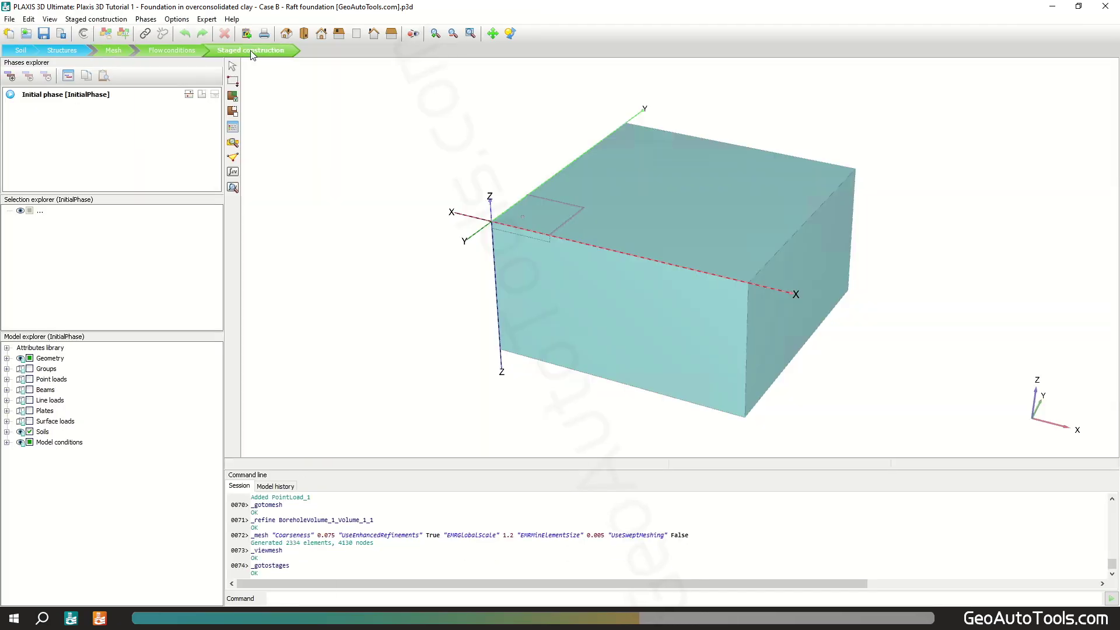
{"action": "double_click", "coordinate": [56, 95]}
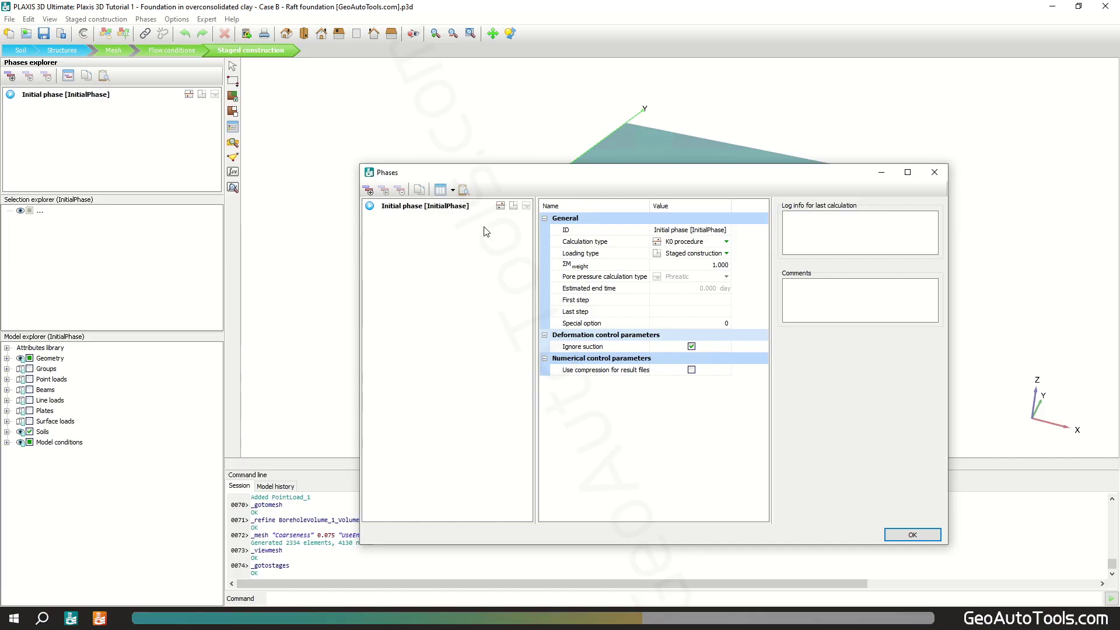
{"action": "left_click", "coordinate": [898, 532]}
{"action": "left_click", "coordinate": [10, 76]}
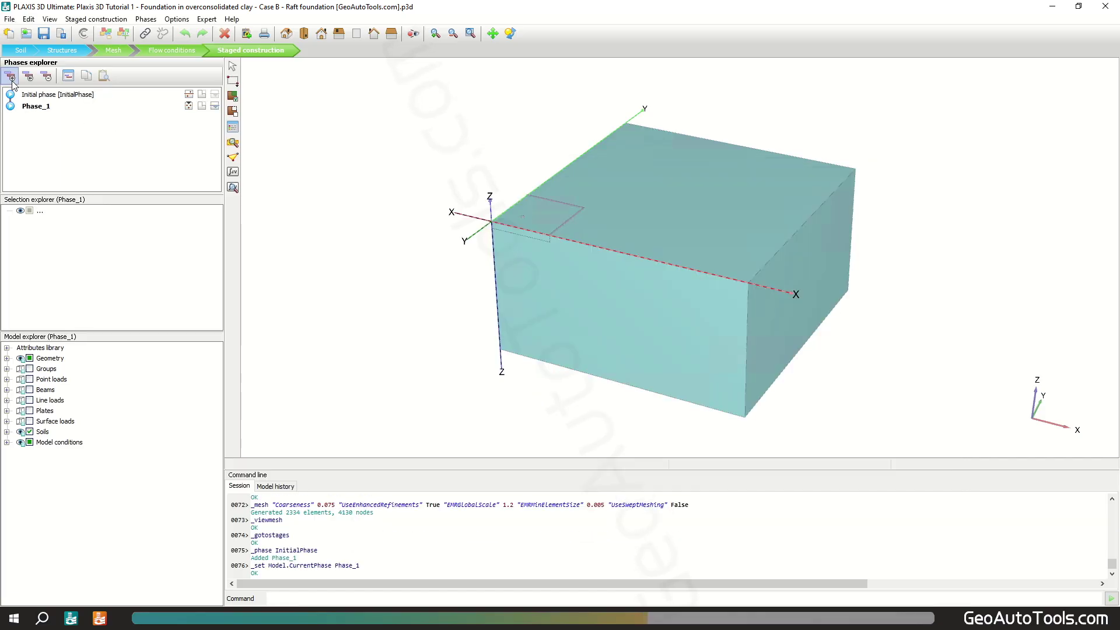
{"action": "double_click", "coordinate": [40, 107]}
{"action": "left_click", "coordinate": [709, 231]}
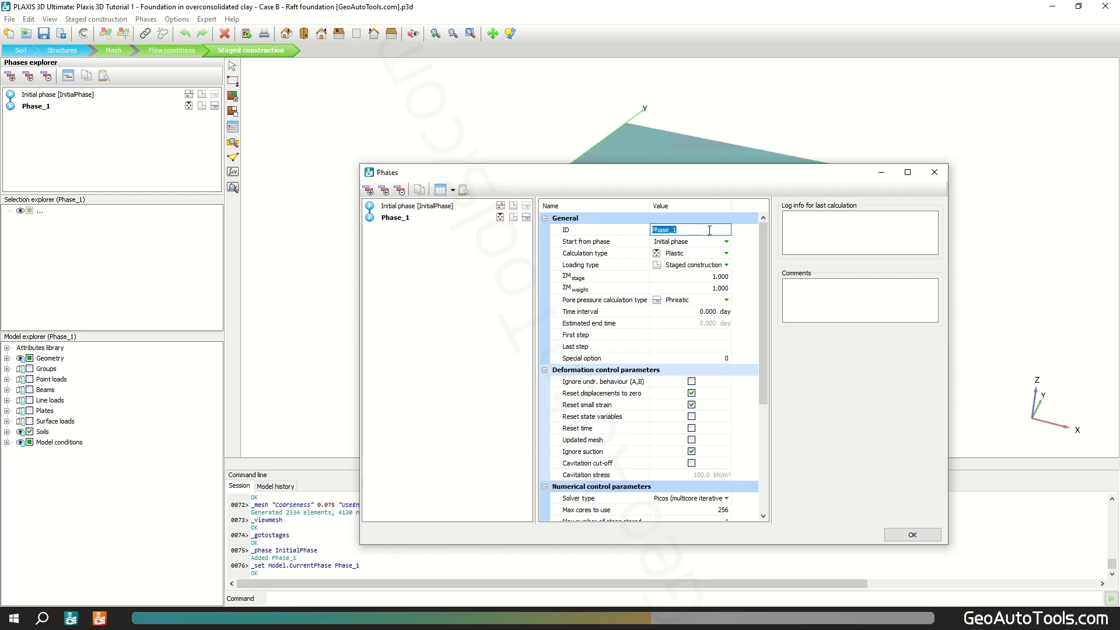
{"action": "type", "text": "GATs - Excavation"}
{"action": "key", "text": "Return"}
{"action": "left_click", "coordinate": [911, 534]}
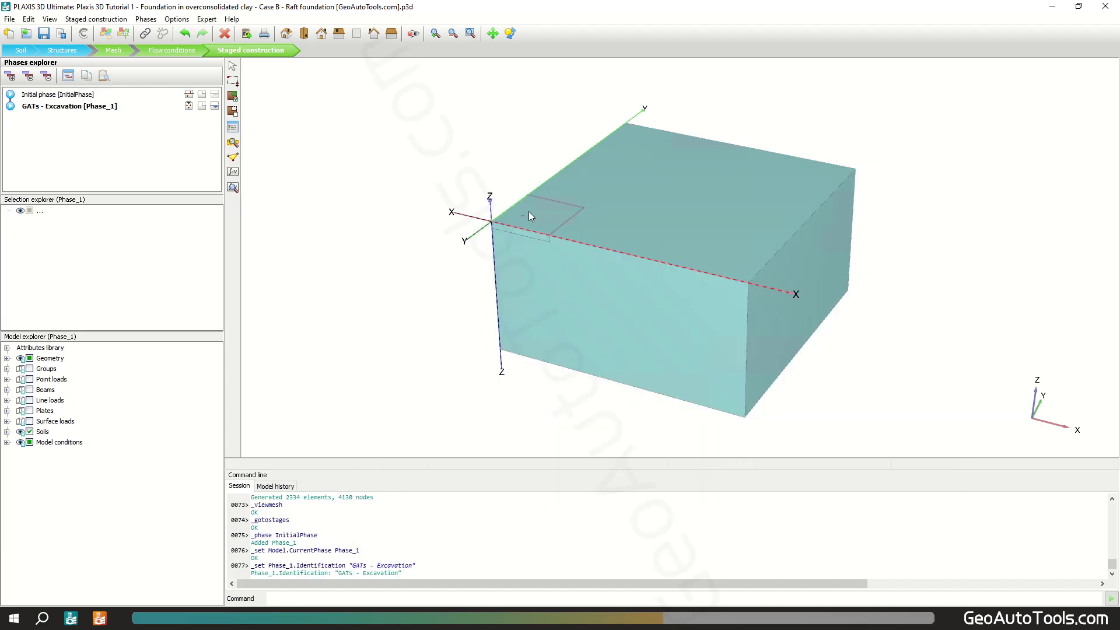
Step: In the excavation phase, deactivate the basement soil volume and activate the wall plates Plate_2 and Plate_3
{"action": "left_click", "coordinate": [534, 220]}
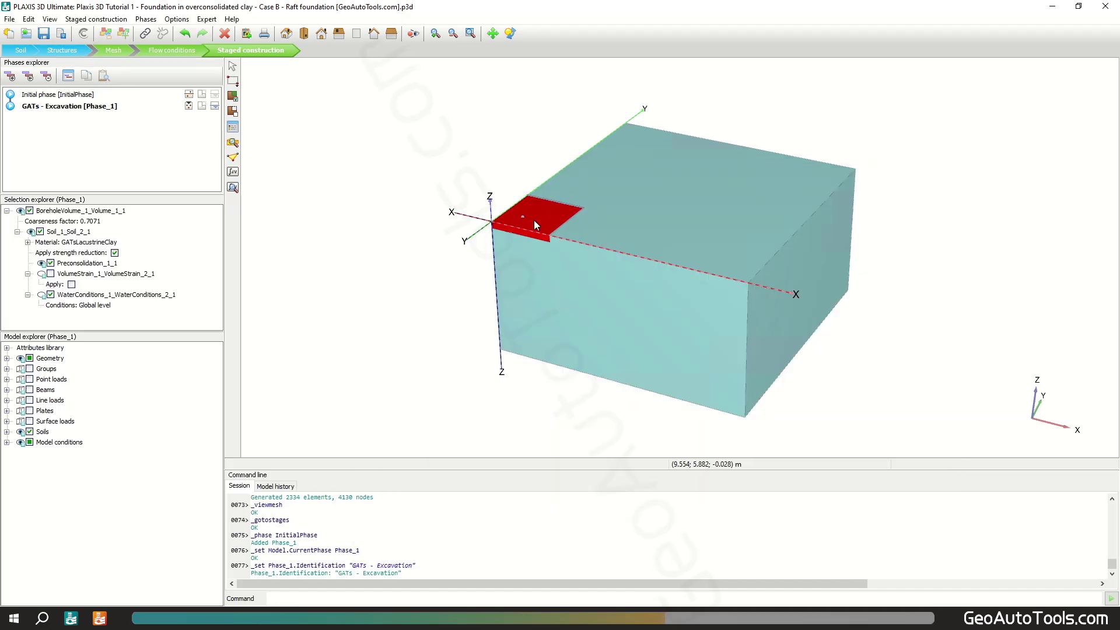
{"action": "left_click", "coordinate": [29, 211]}
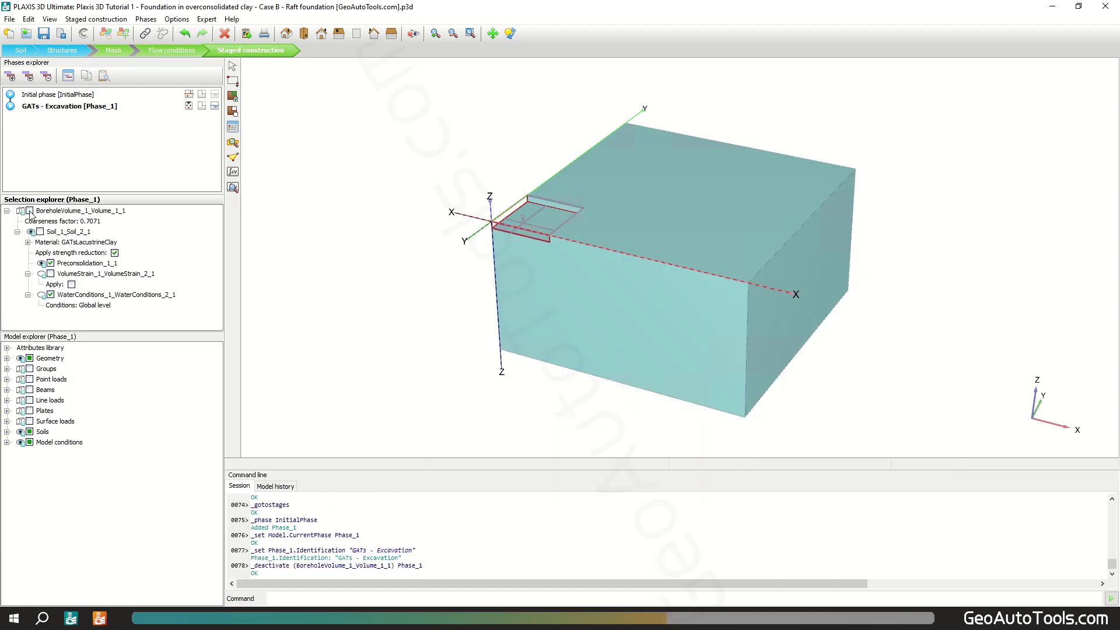
{"action": "left_click", "coordinate": [7, 411]}
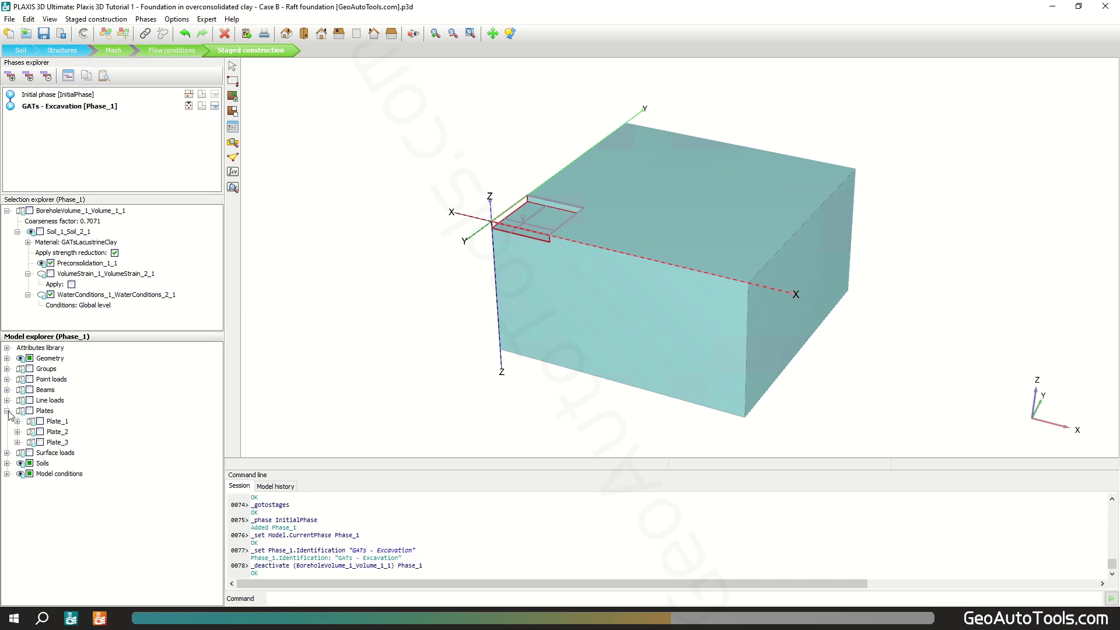
{"action": "left_click", "coordinate": [40, 432]}
{"action": "left_click", "coordinate": [40, 442]}
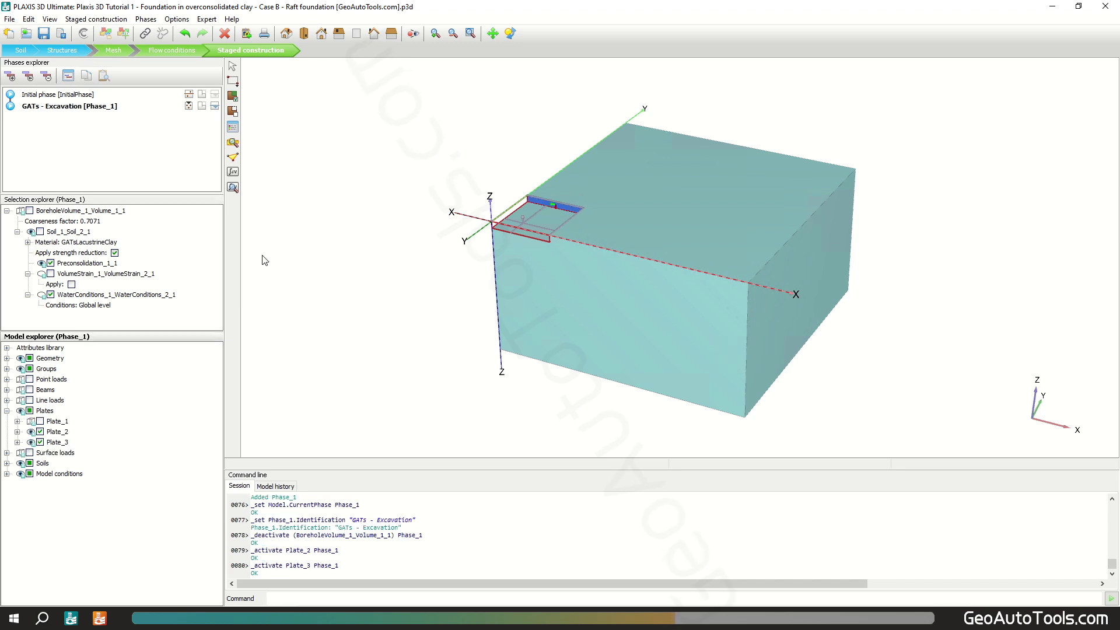
Step: Add a phase named "GATs - Construction" after the excavation phase, and activate Plate_1 and all beams in it
{"action": "left_click", "coordinate": [233, 67]}
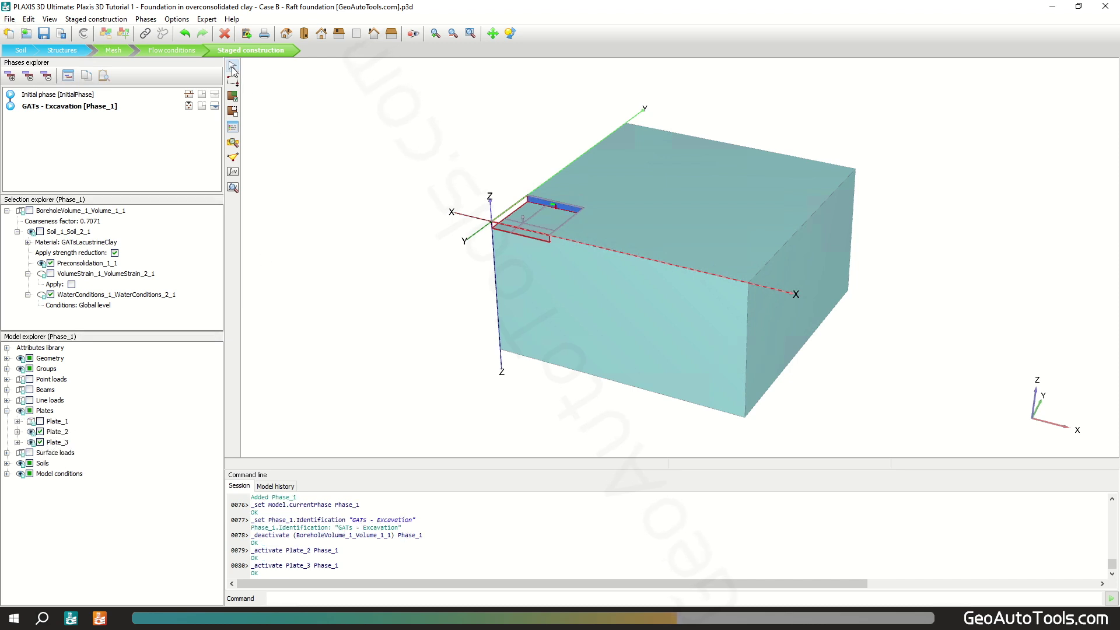
{"action": "left_click", "coordinate": [11, 76]}
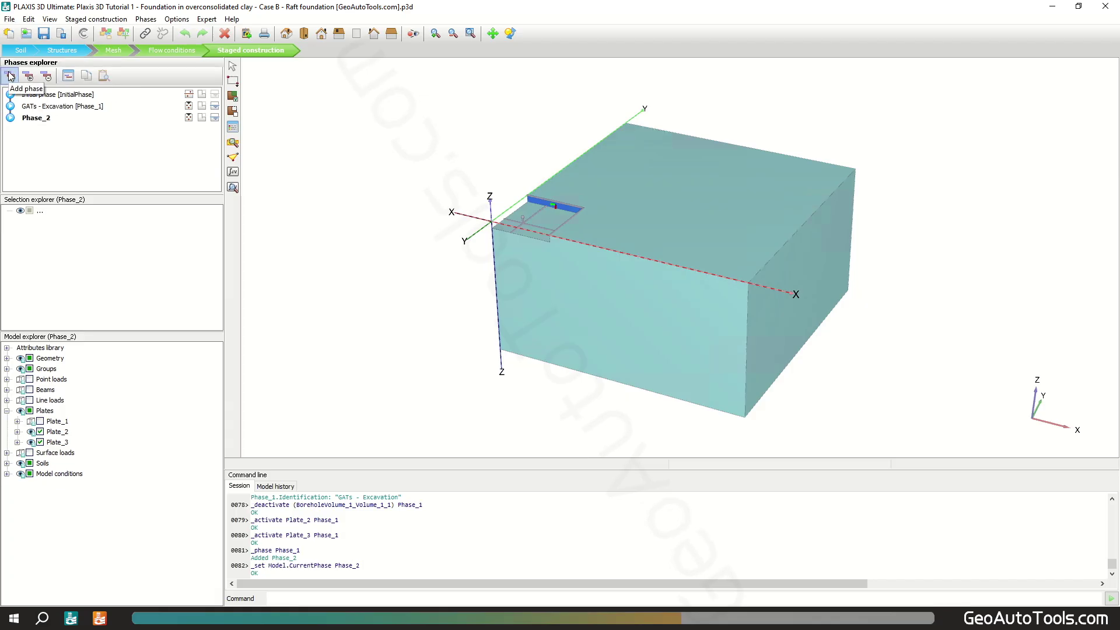
{"action": "double_click", "coordinate": [35, 119]}
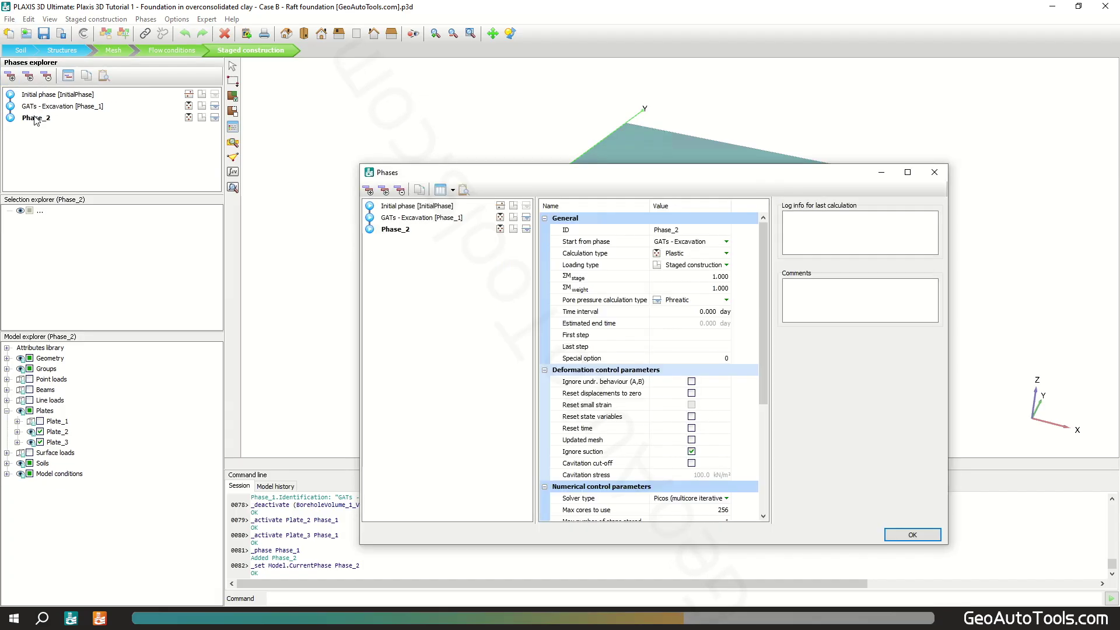
{"action": "left_click", "coordinate": [706, 230]}
{"action": "type", "text": "GATs - Construct"}
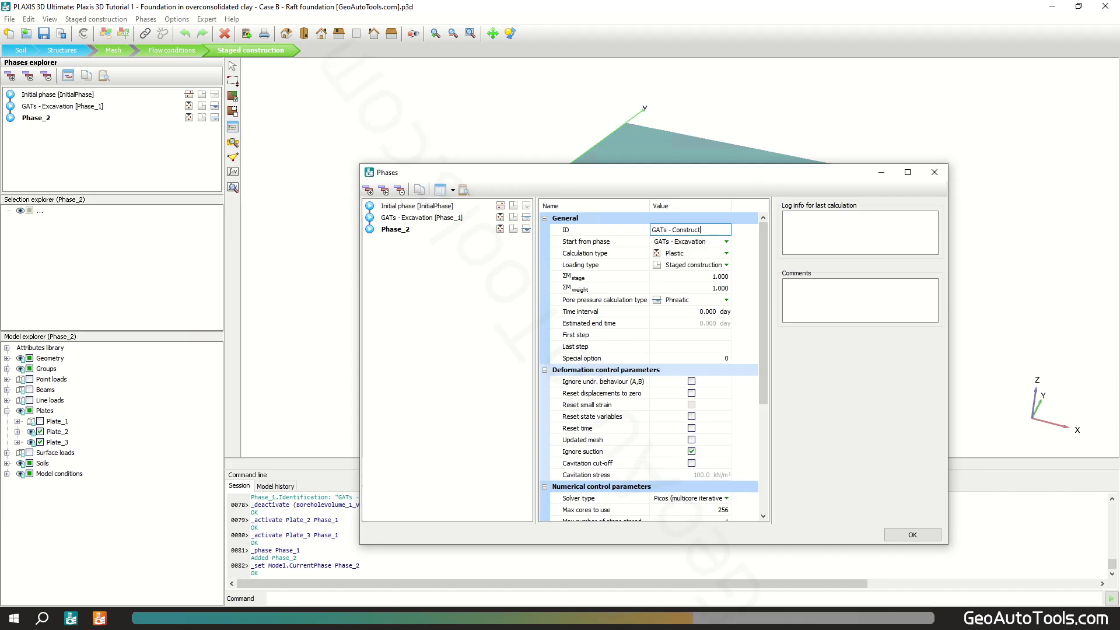
{"action": "type", "text": "ion"}
{"action": "key", "text": "Return"}
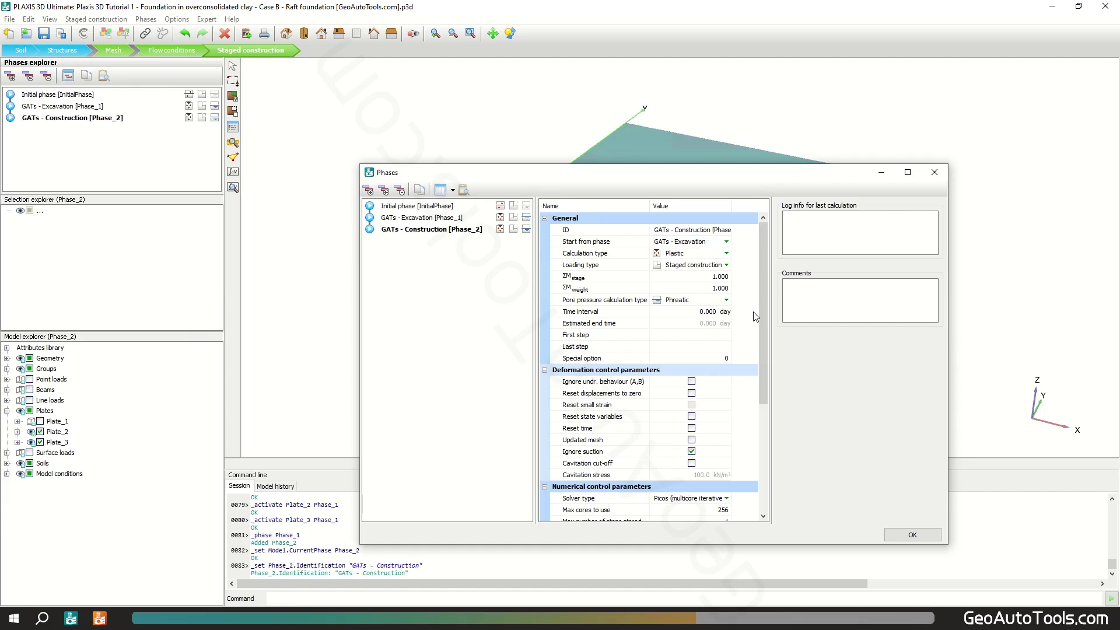
{"action": "left_click", "coordinate": [911, 534]}
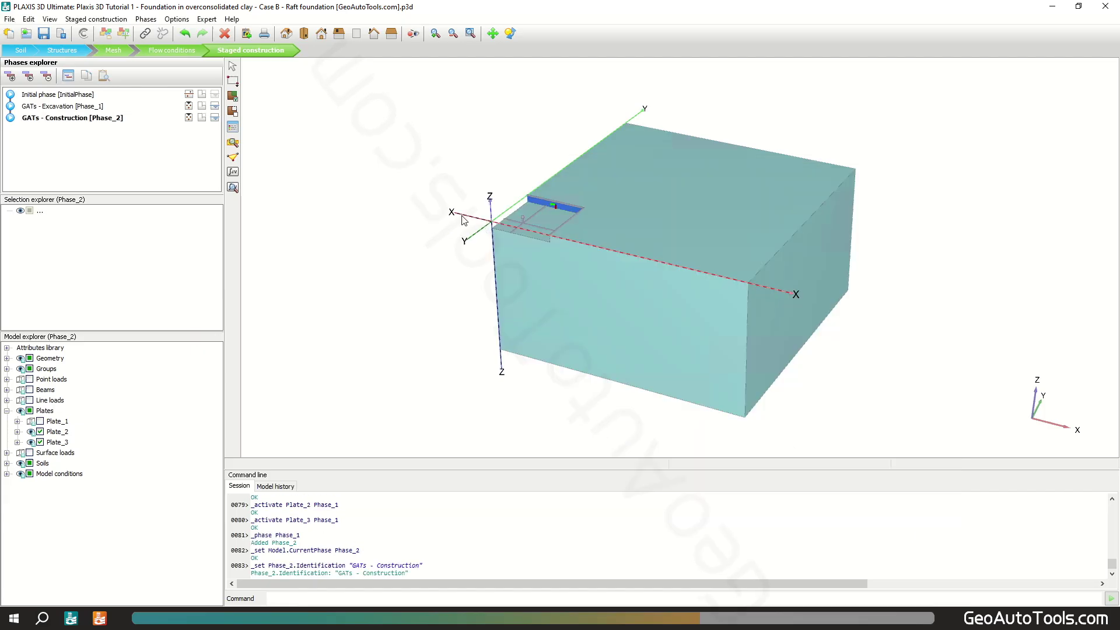
{"action": "left_click", "coordinate": [40, 421]}
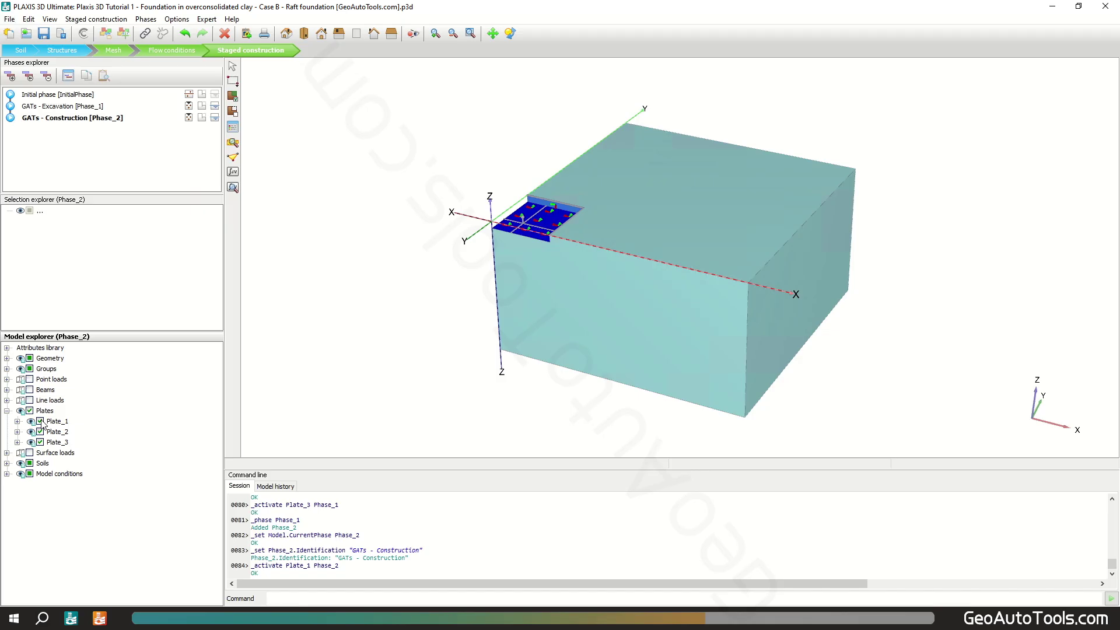
{"action": "left_click", "coordinate": [29, 389]}
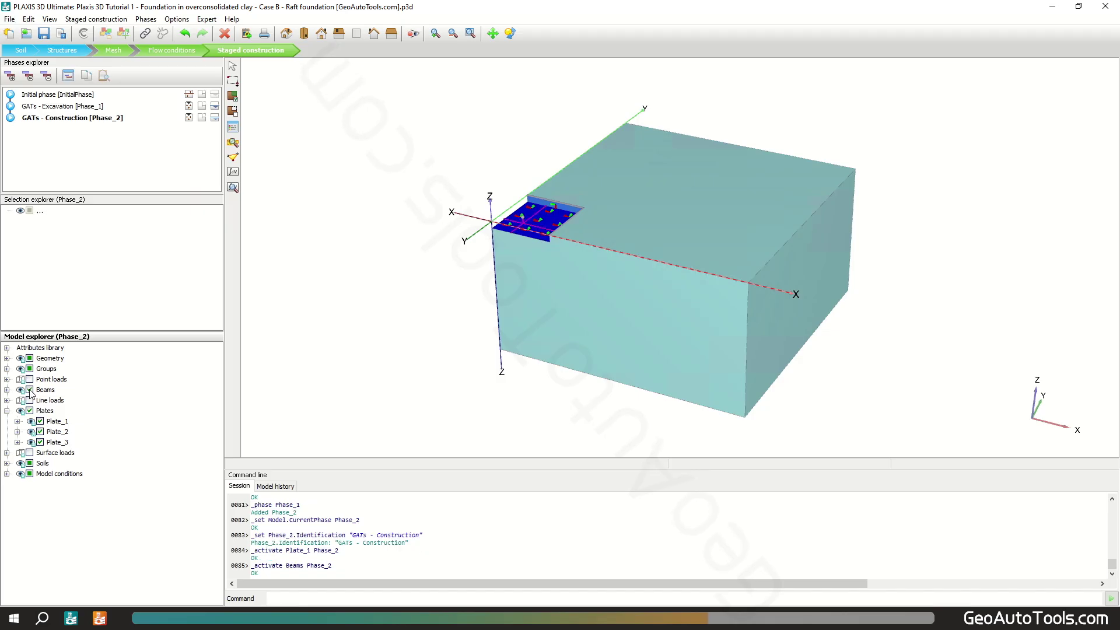
Step: Add a calculation phase after the construction phase and name it "GATs - Loading"
{"action": "left_click", "coordinate": [10, 76]}
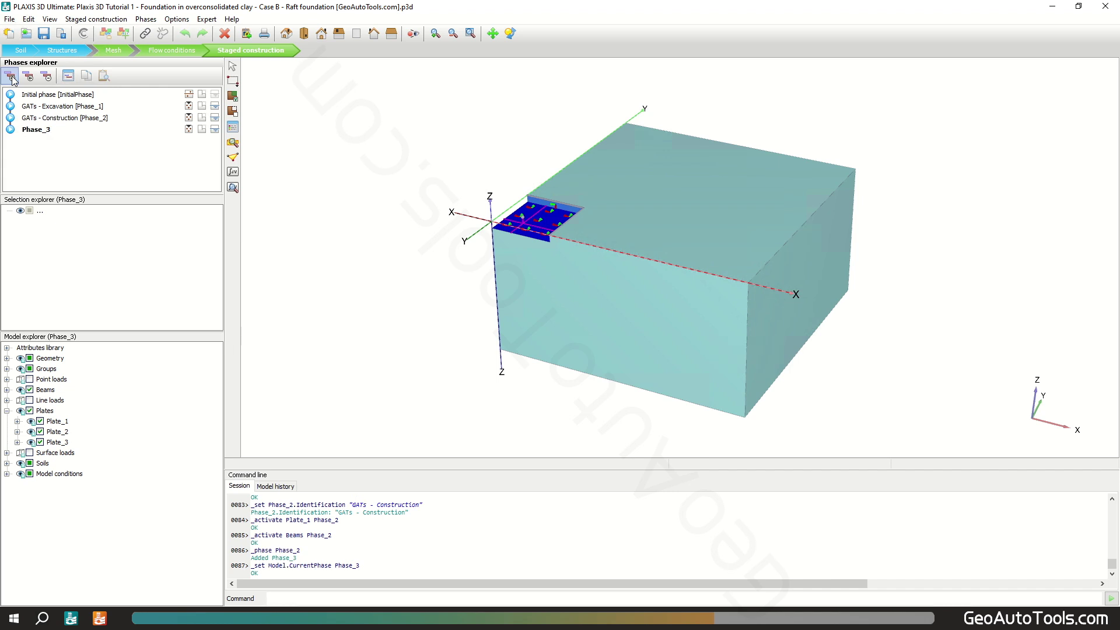
{"action": "double_click", "coordinate": [37, 129]}
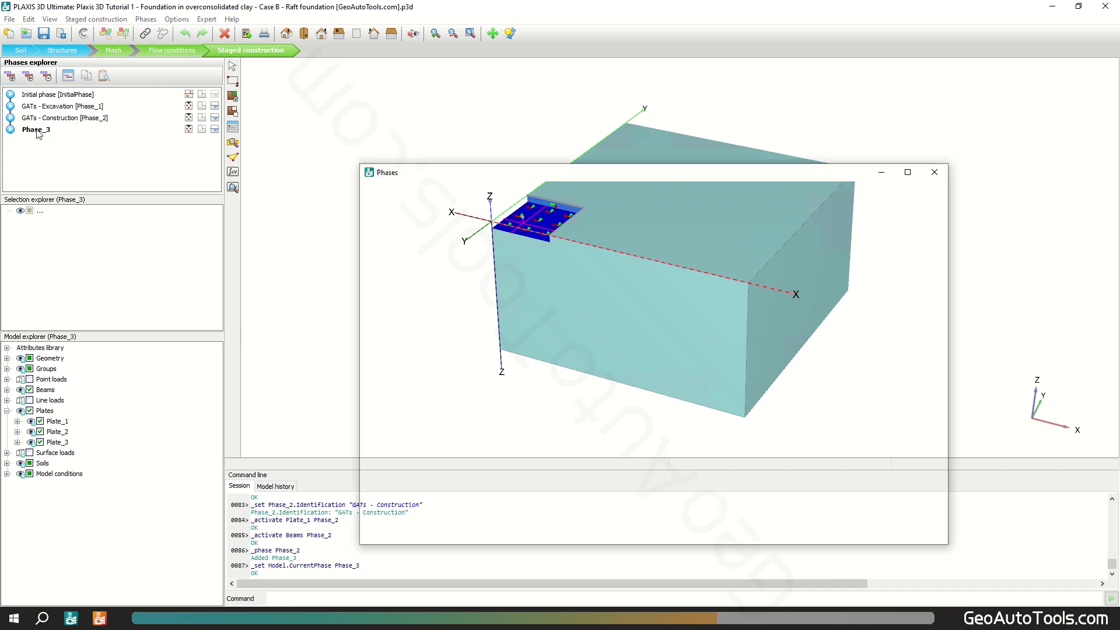
{"action": "left_click", "coordinate": [700, 230]}
{"action": "type", "text": "GAT"}
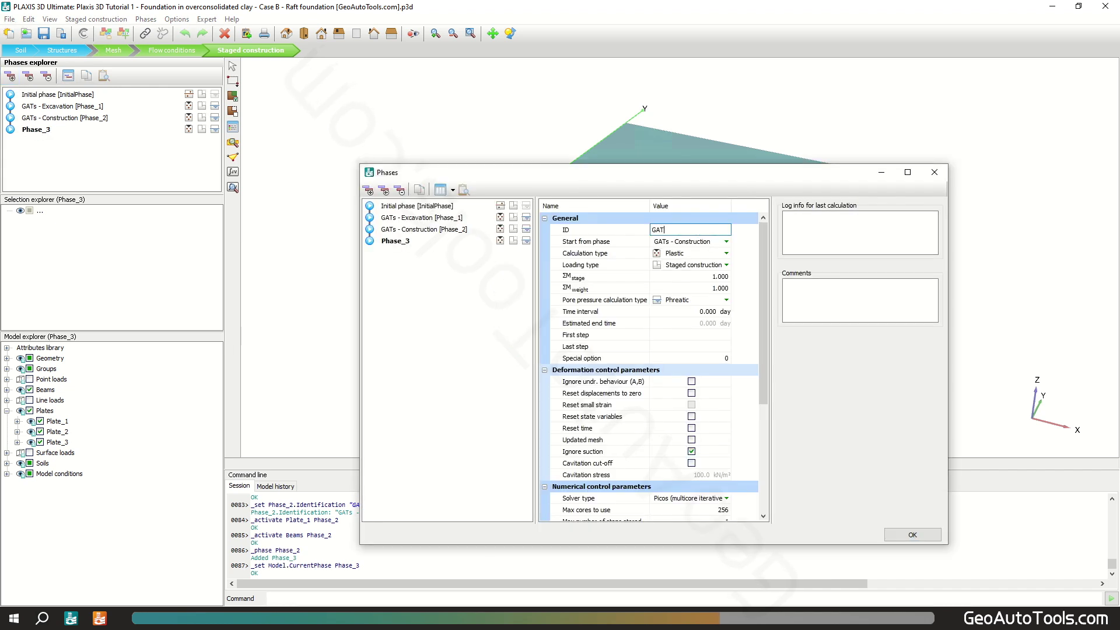
{"action": "type", "text": "s - Loading"}
{"action": "key", "text": "Return"}
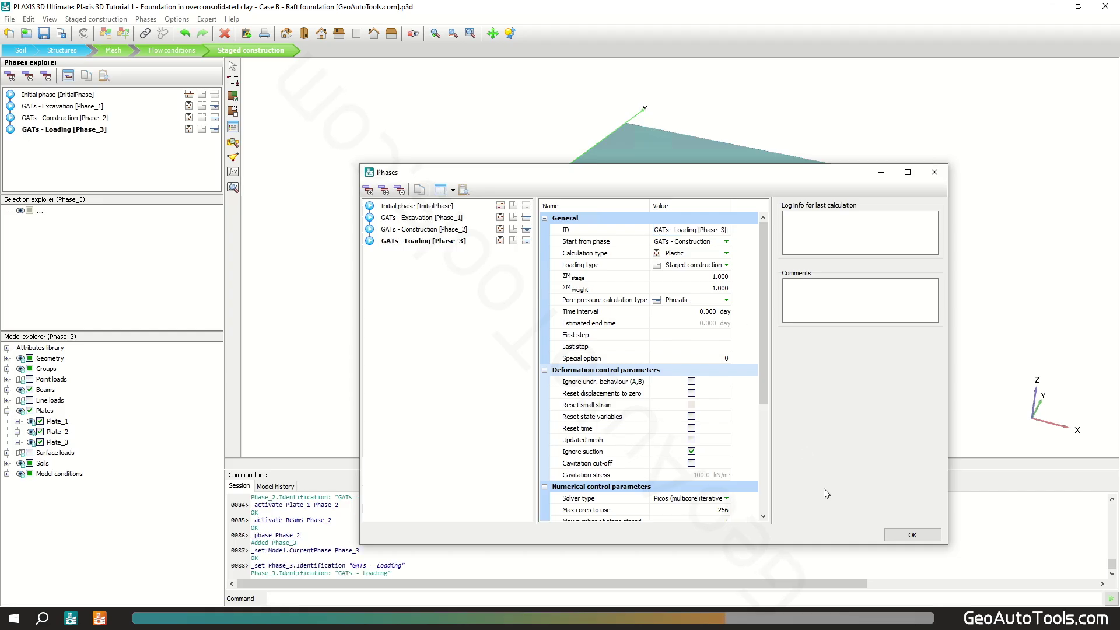
{"action": "left_click", "coordinate": [931, 539]}
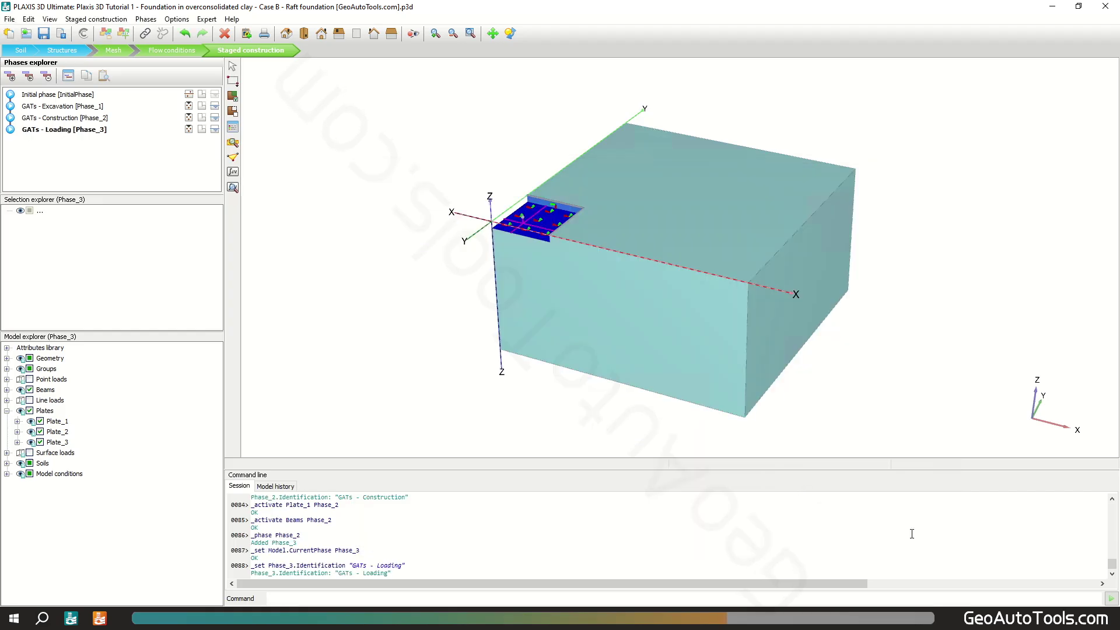
Step: Activate the surface loads in the loading phase and set the load's vertical component σz to -5.3 kN/m²
{"action": "left_click", "coordinate": [29, 454]}
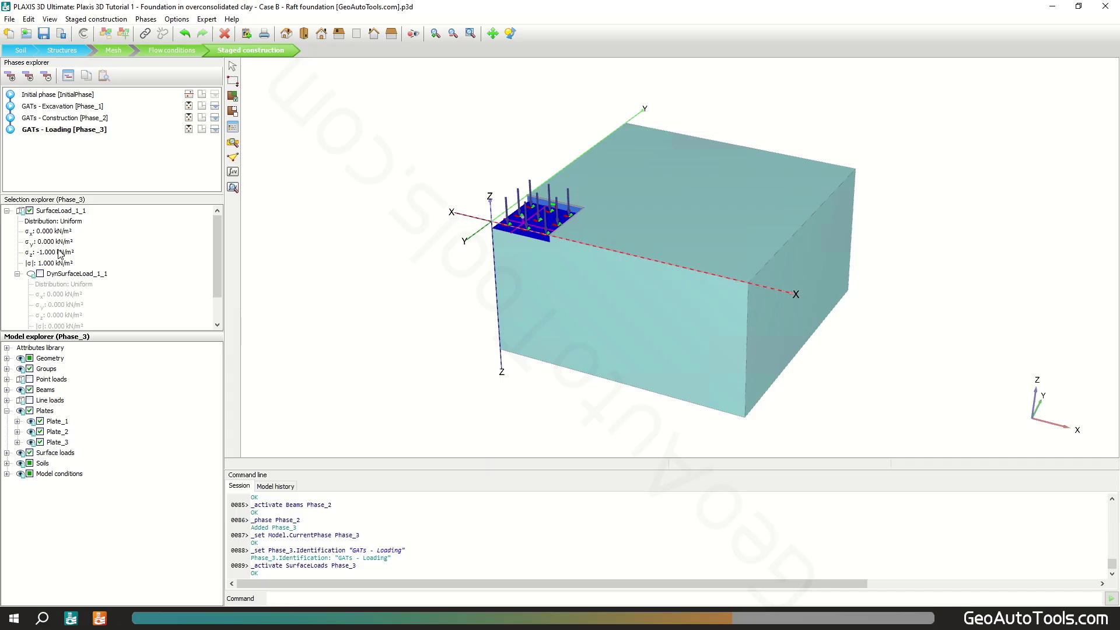
{"action": "left_click", "coordinate": [59, 253]}
{"action": "type", "text": "-5.3"}
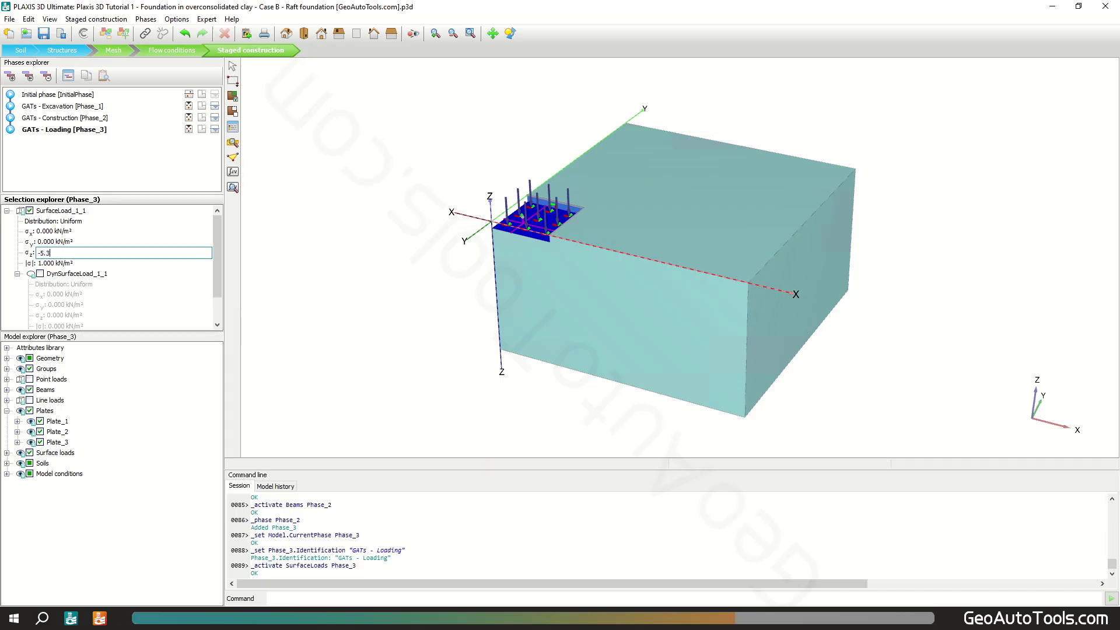
{"action": "key", "text": "Return"}
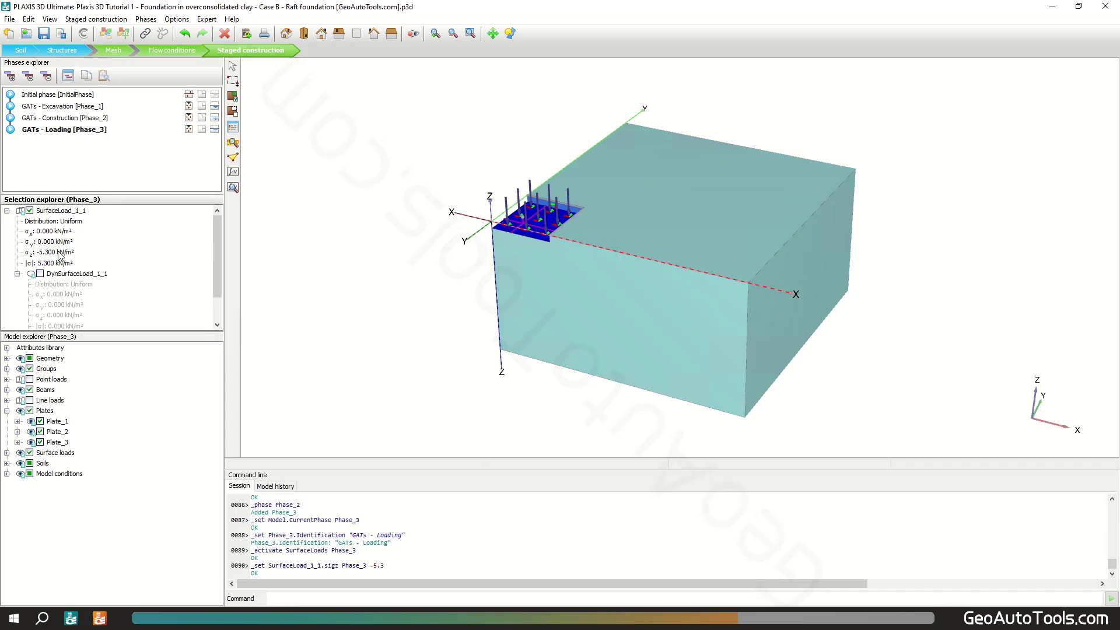
Step: Activate the line loads in the loading phase and set qz,start of both loads to -385 kN/m
{"action": "left_click", "coordinate": [29, 401]}
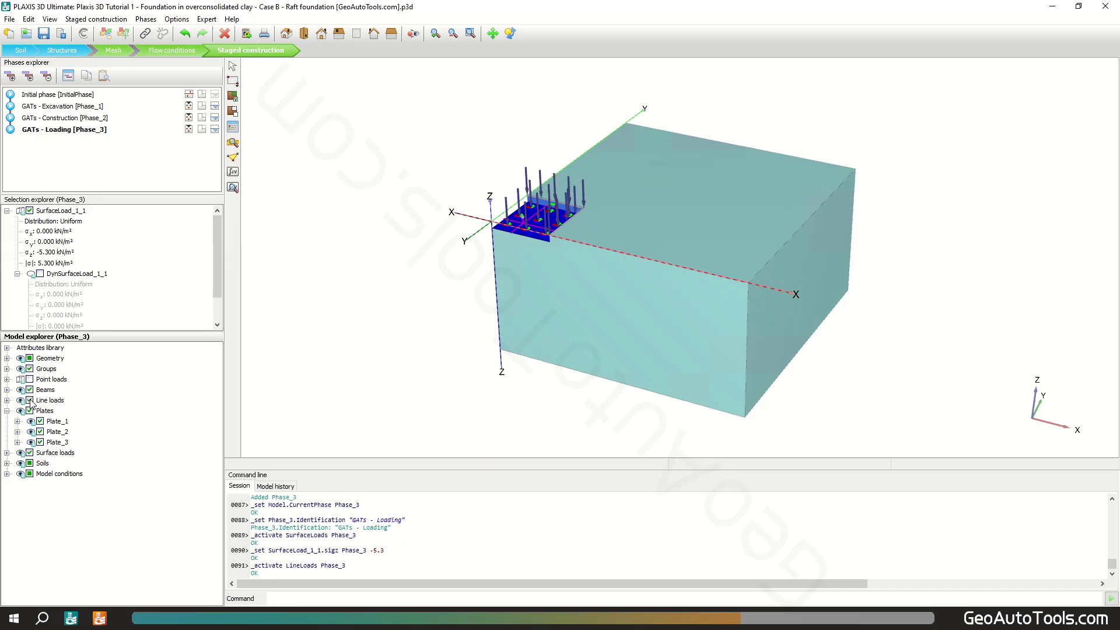
{"action": "left_click", "coordinate": [63, 254]}
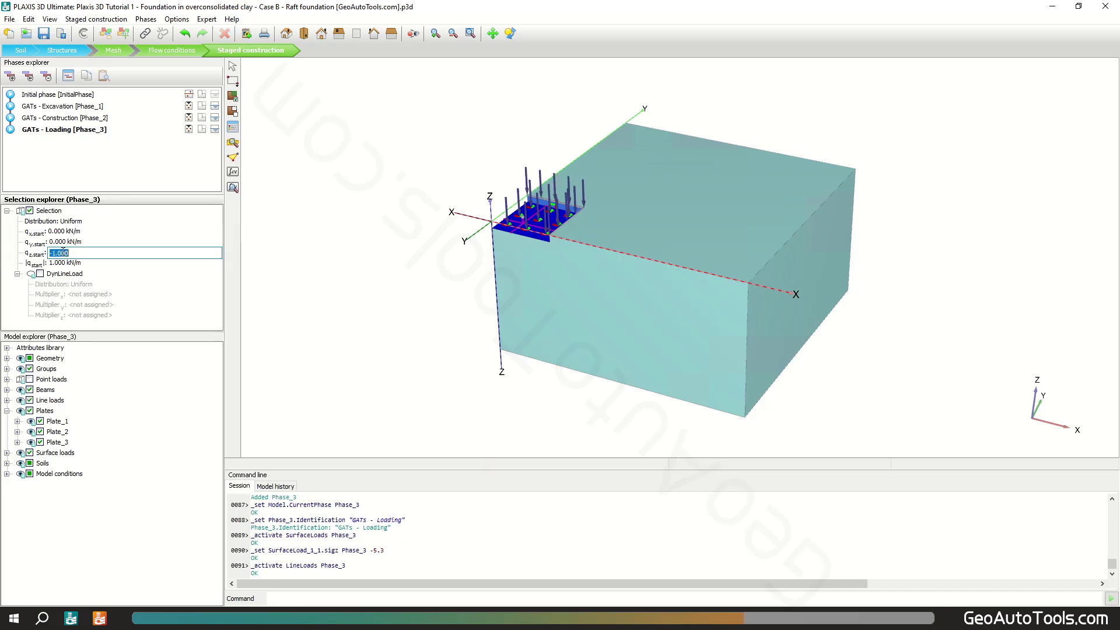
{"action": "type", "text": "-385"}
{"action": "key", "text": "Return"}
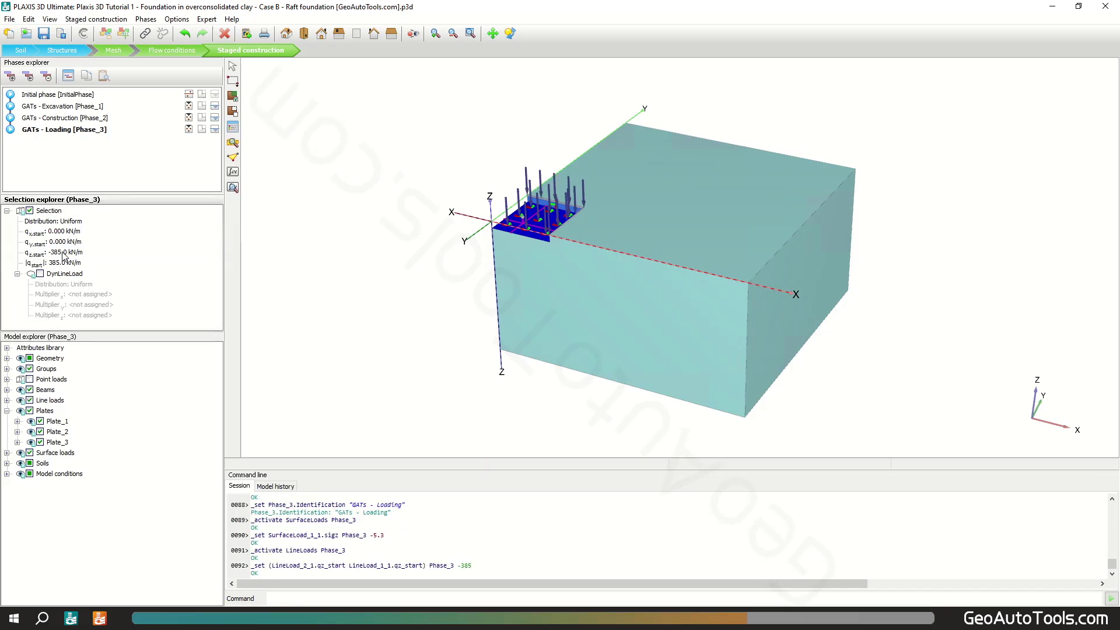
Step: Activate the point load in the loading phase and set its vertical force Fz to -11650 kN
{"action": "left_click", "coordinate": [30, 379]}
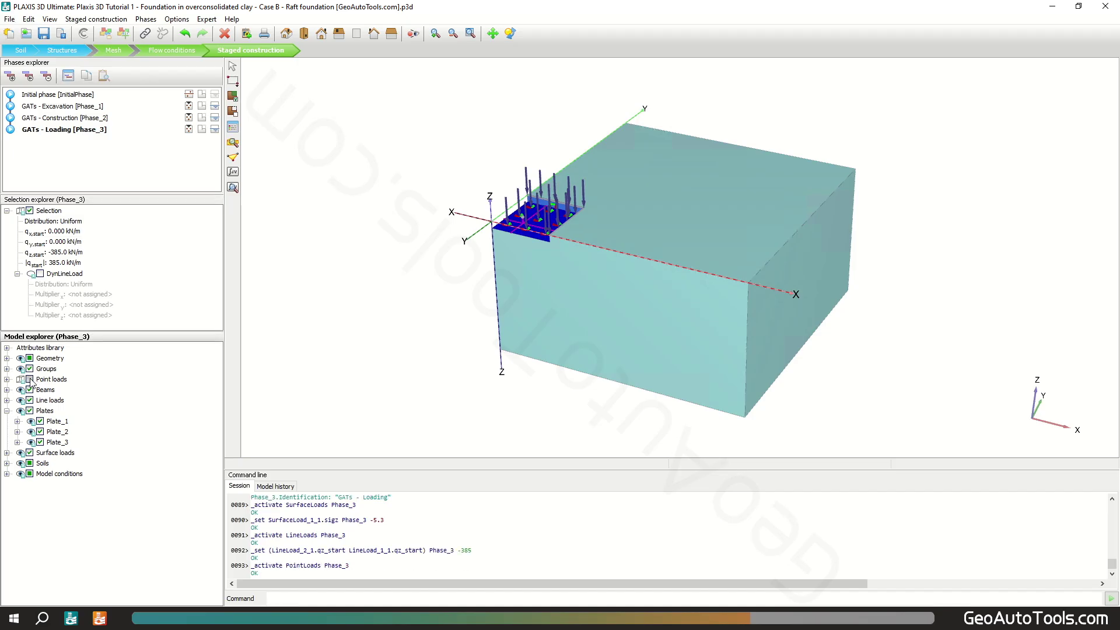
{"action": "left_click", "coordinate": [53, 241]}
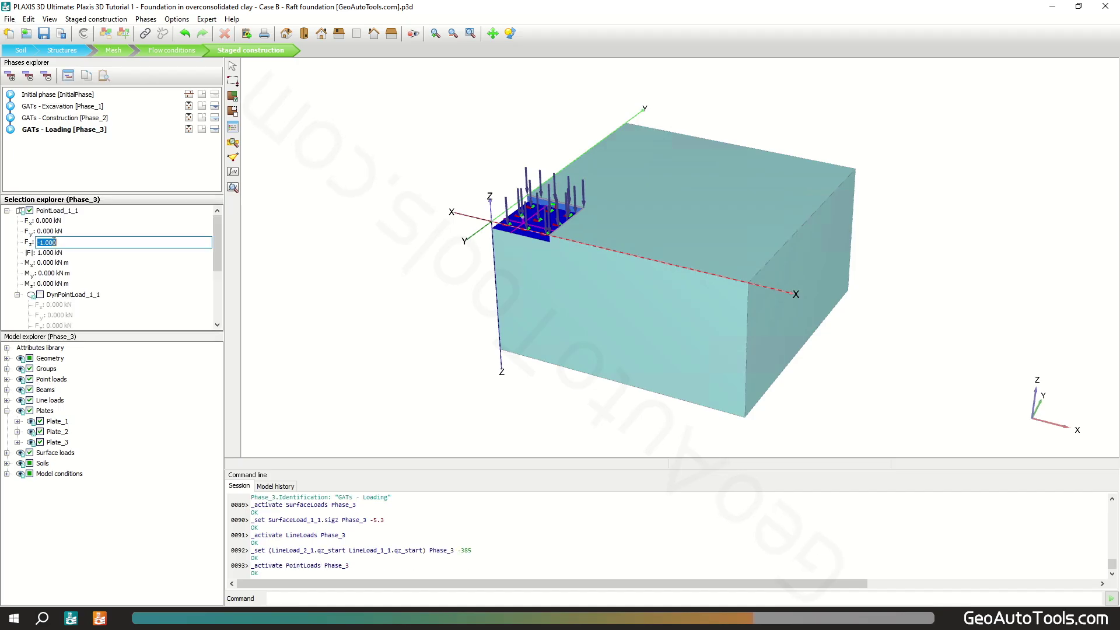
{"action": "type", "text": "-1165"}
{"action": "key", "text": "Return"}
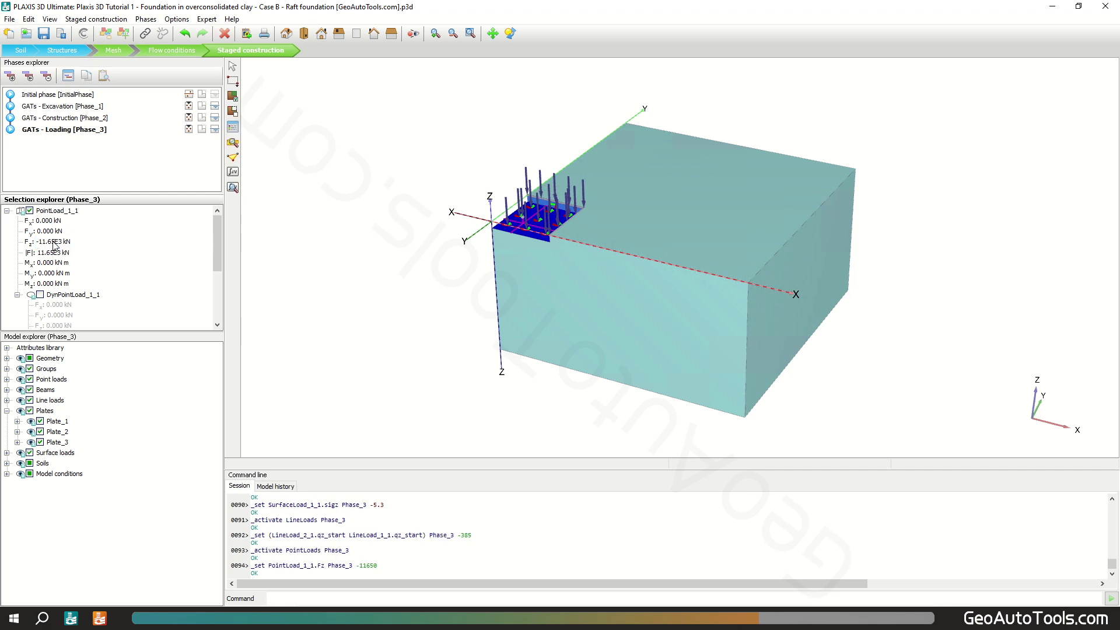
{"action": "left_click", "coordinate": [89, 167]}
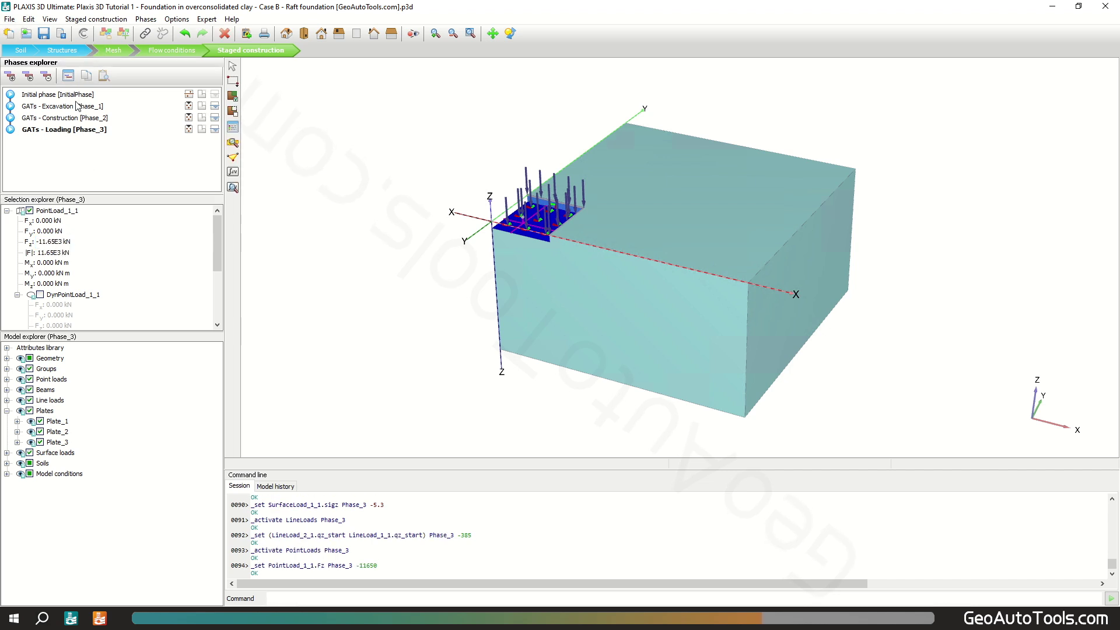
Step: Preview the initial phase and the "GATs - Excavation" phase in the output viewer, checking active parts and steady state pore pressures
{"action": "left_click", "coordinate": [79, 95]}
{"action": "left_click", "coordinate": [234, 143]}
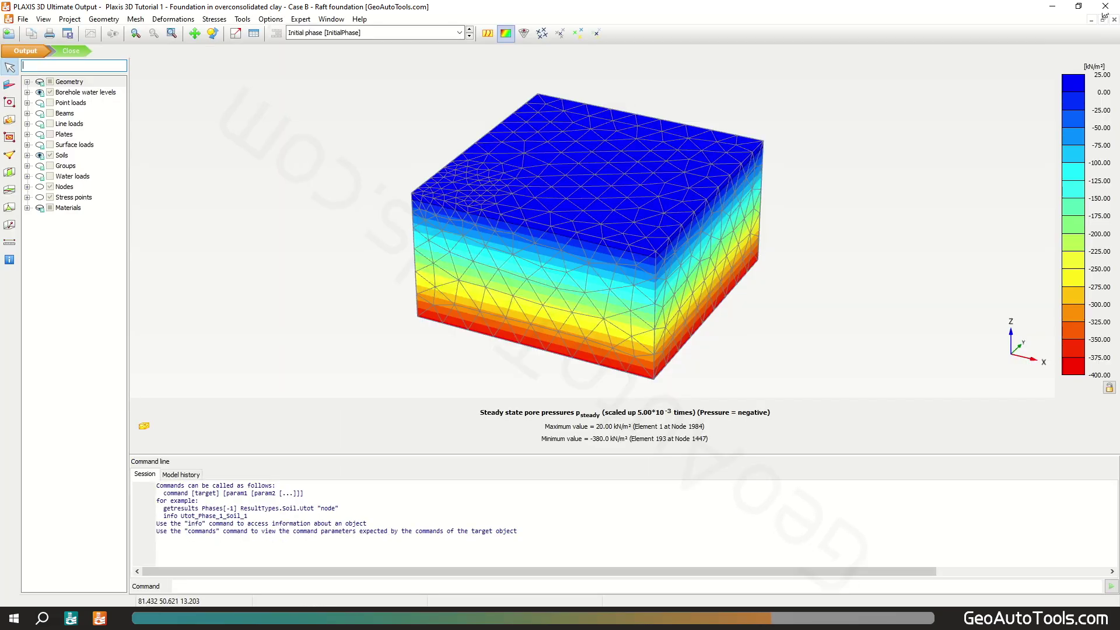
{"action": "left_click", "coordinate": [1104, 8]}
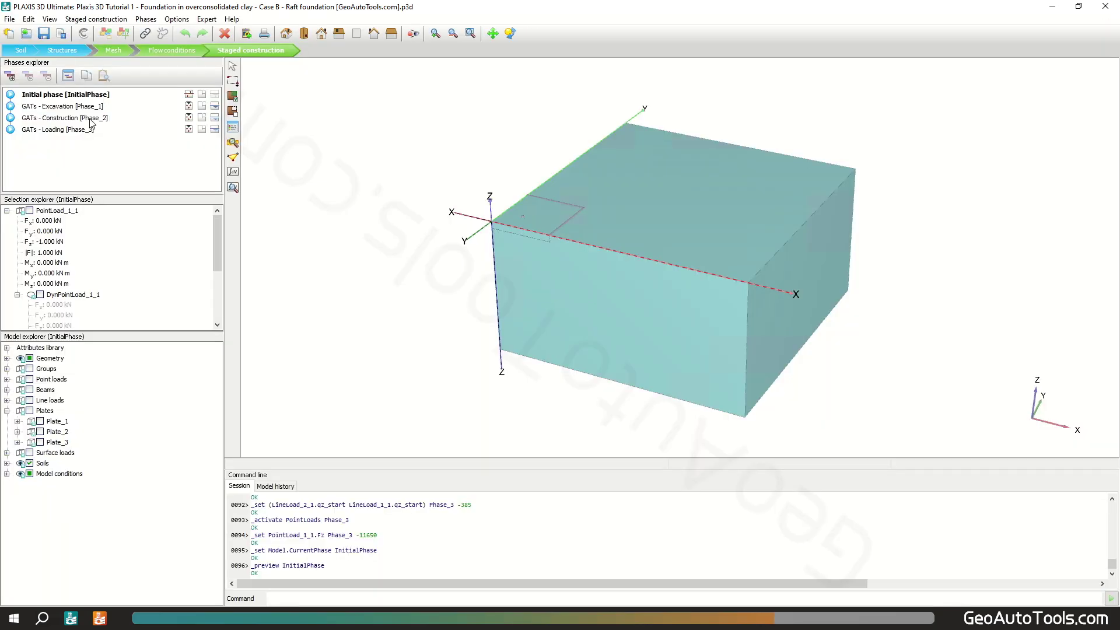
{"action": "left_click", "coordinate": [88, 110]}
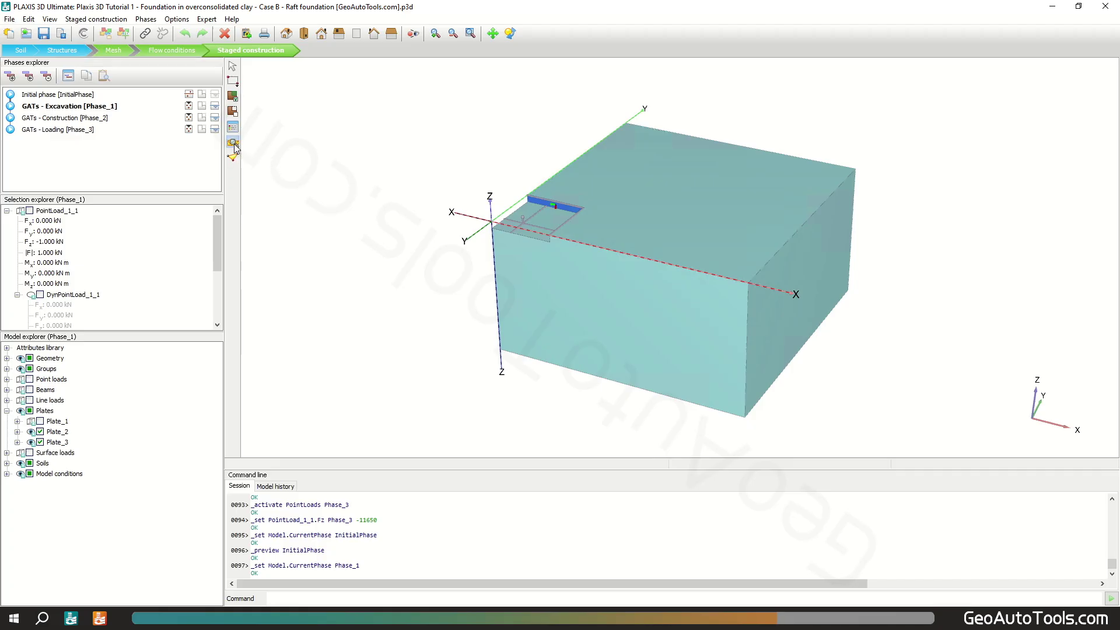
{"action": "left_click", "coordinate": [234, 146]}
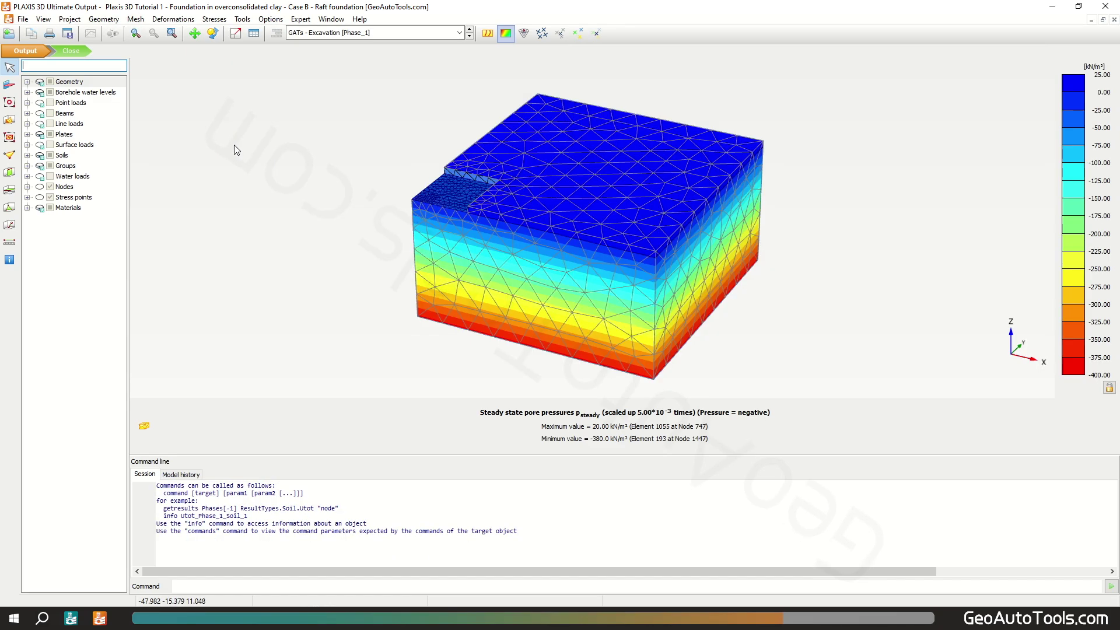
{"action": "left_click", "coordinate": [1105, 7]}
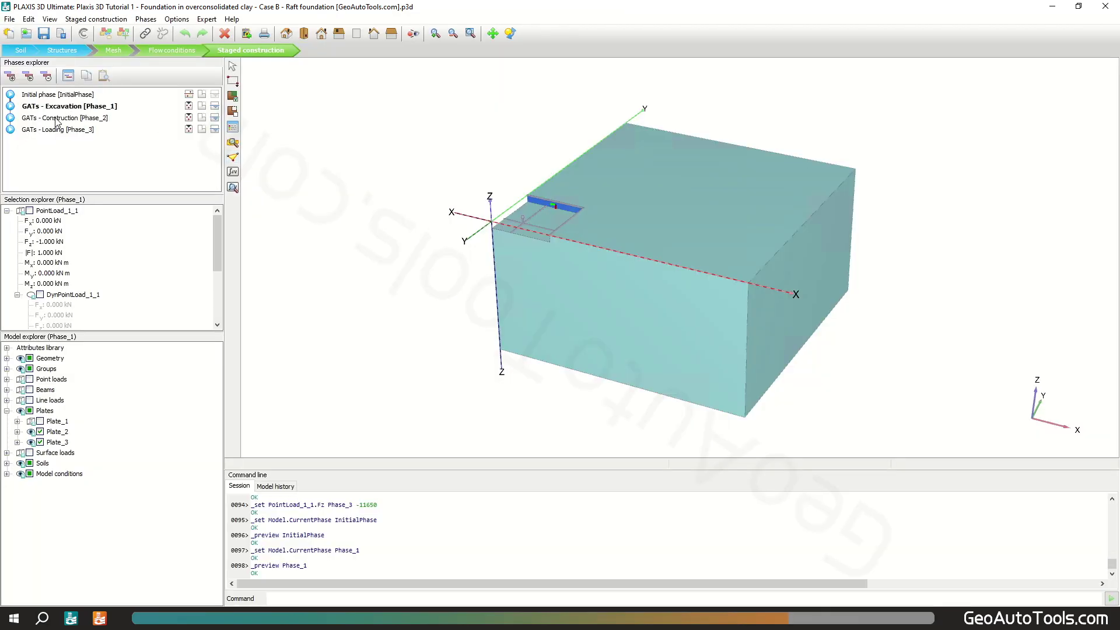
Step: Preview the "GATs - Construction" and "GATs - Loading" phases in the output viewer to check their structures, loads and pore pressures
{"action": "left_click", "coordinate": [56, 119]}
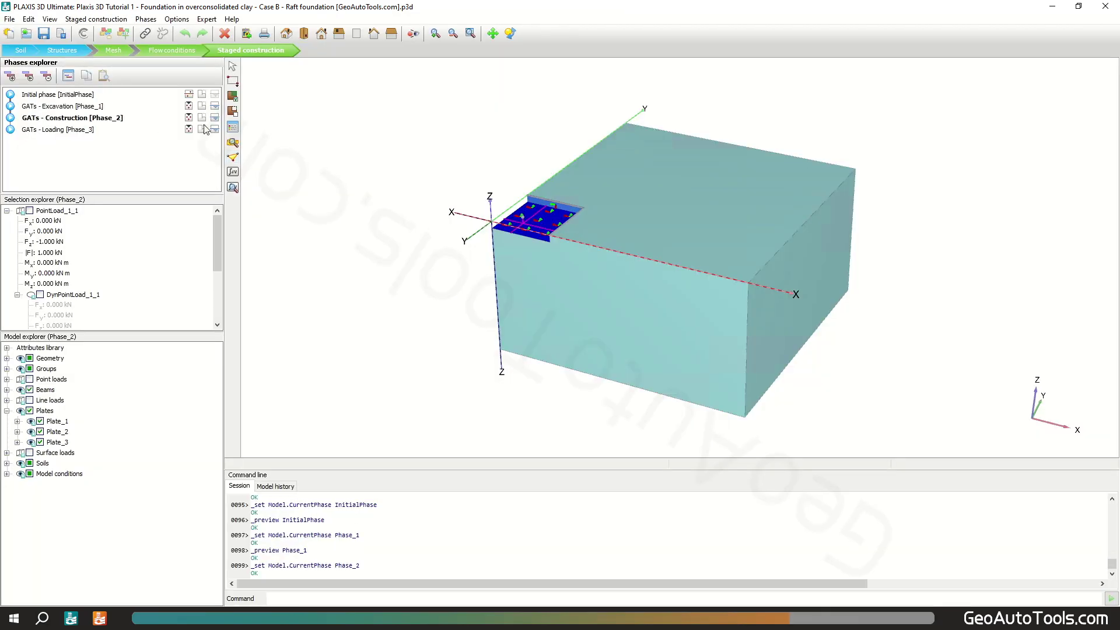
{"action": "left_click", "coordinate": [233, 143]}
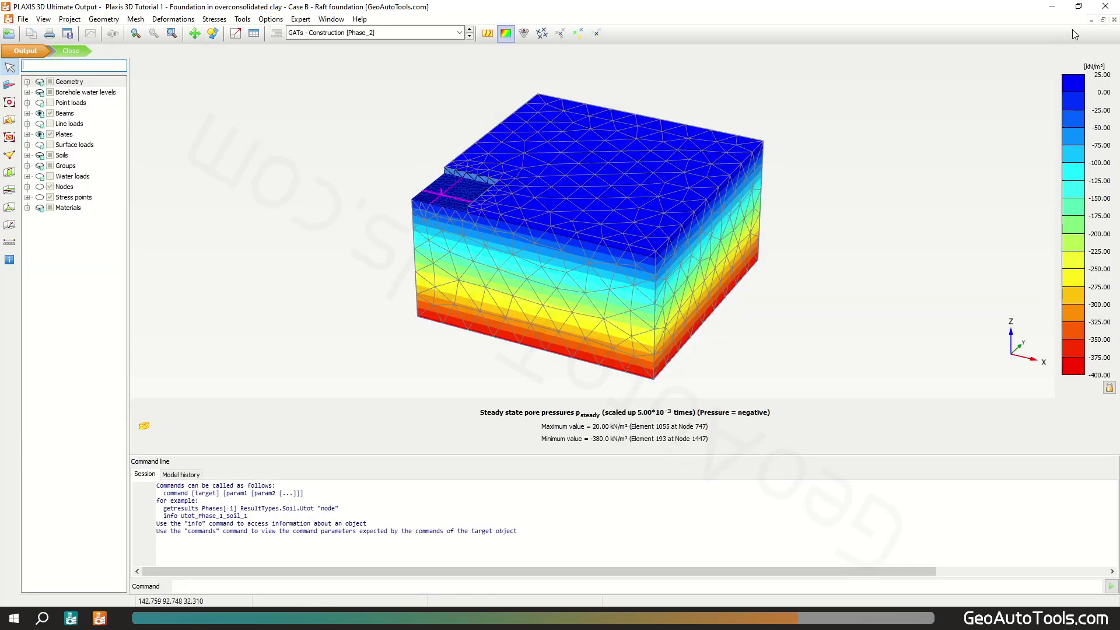
{"action": "left_click", "coordinate": [1105, 8]}
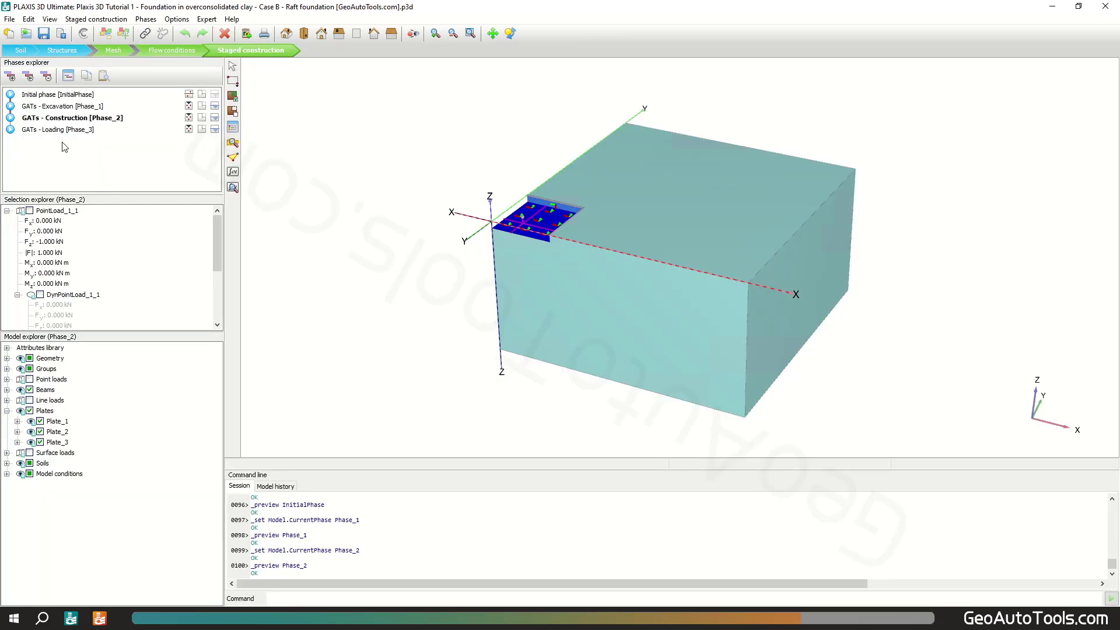
{"action": "left_click", "coordinate": [61, 131]}
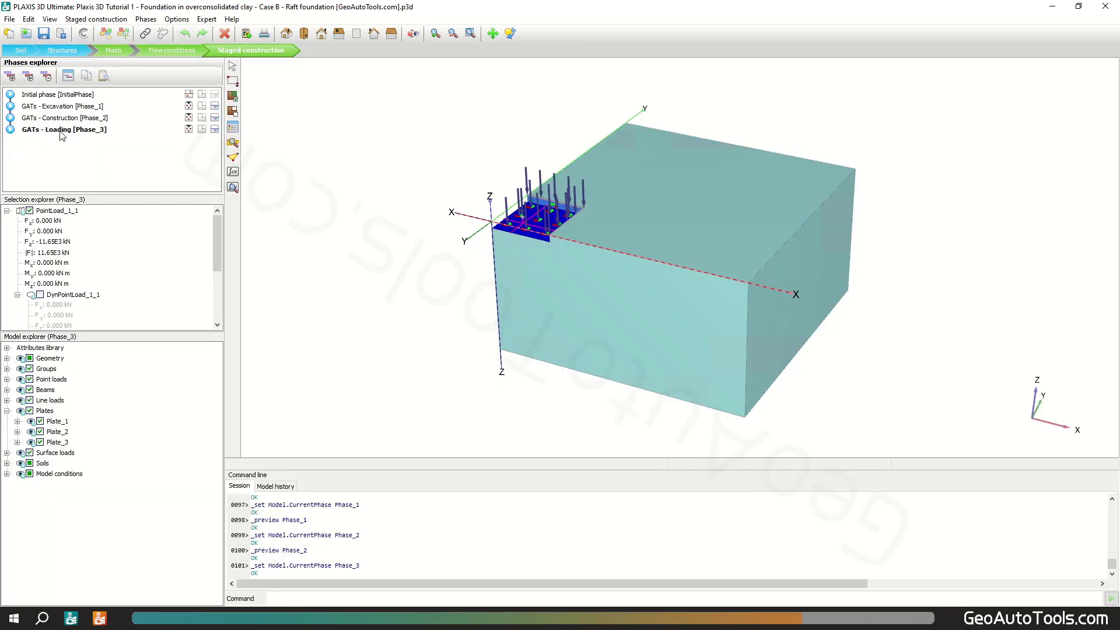
{"action": "left_click", "coordinate": [234, 144]}
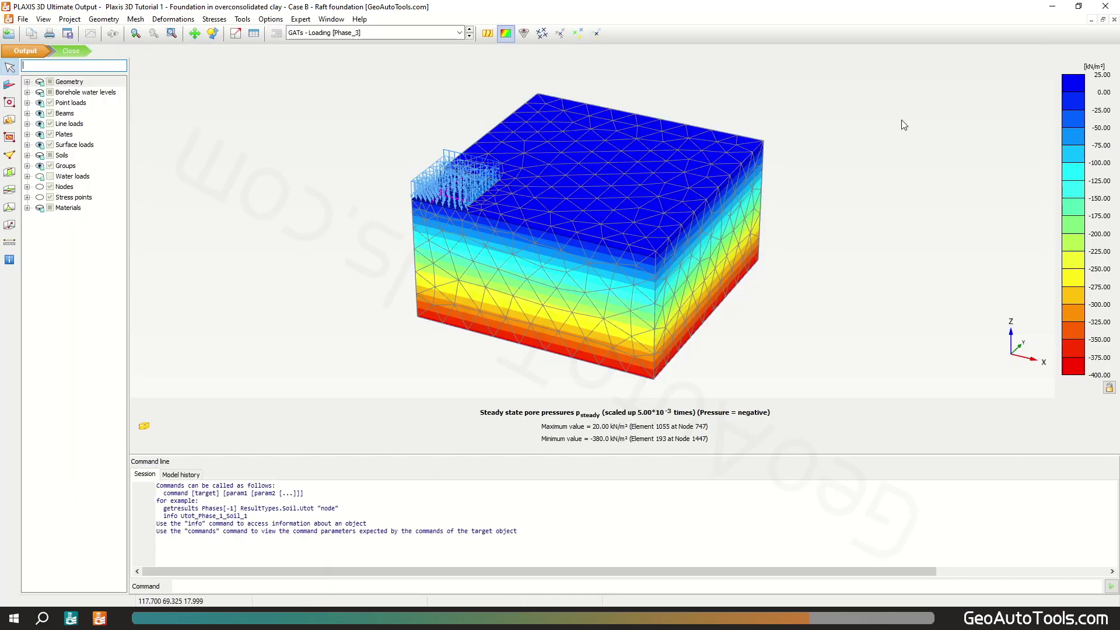
{"action": "left_click", "coordinate": [1106, 6]}
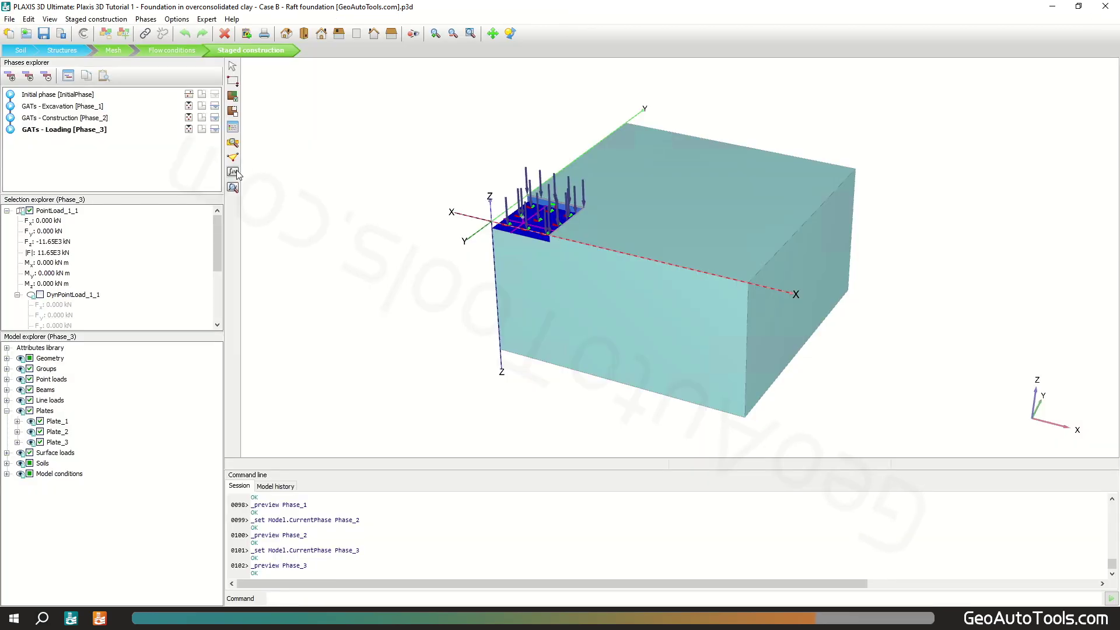
Step: Calculate all construction phases of the model
{"action": "left_click", "coordinate": [234, 171]}
{"action": "left_click", "coordinate": [656, 348]}
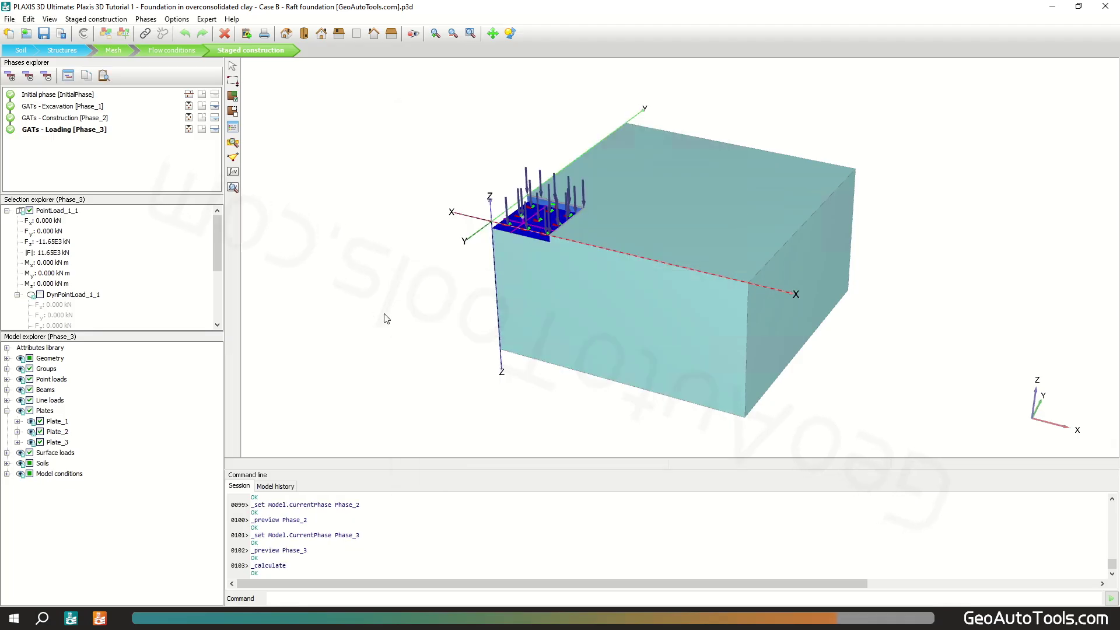
Step: Open the loading phase's calculation results and create a vertical cross section from point (0, 6) to point (75, 6)
{"action": "left_click", "coordinate": [235, 187]}
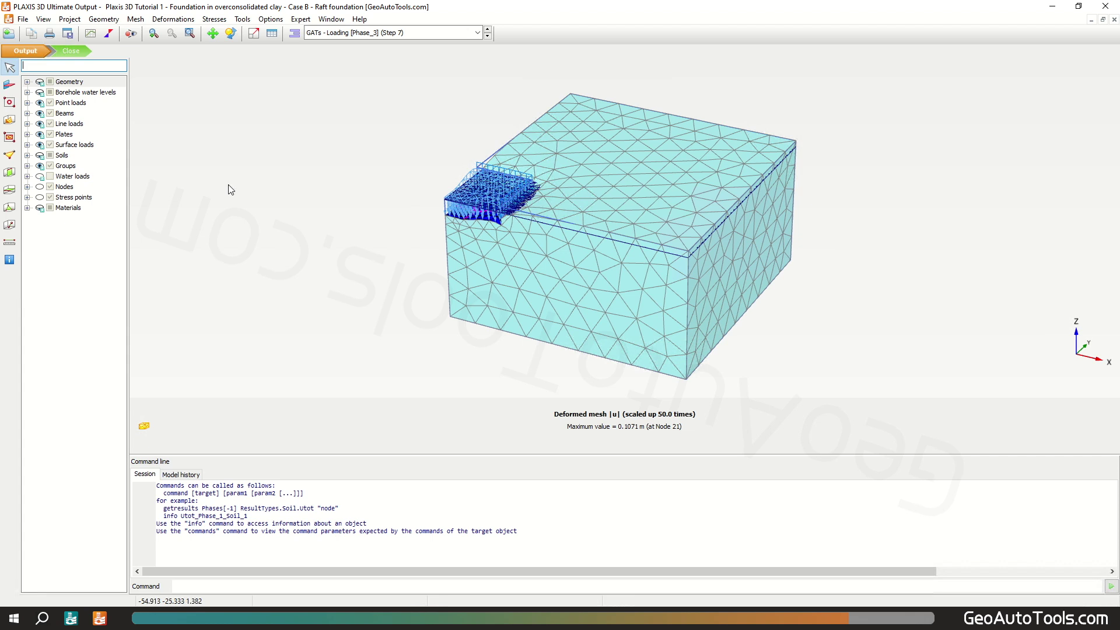
{"action": "left_click", "coordinate": [10, 173]}
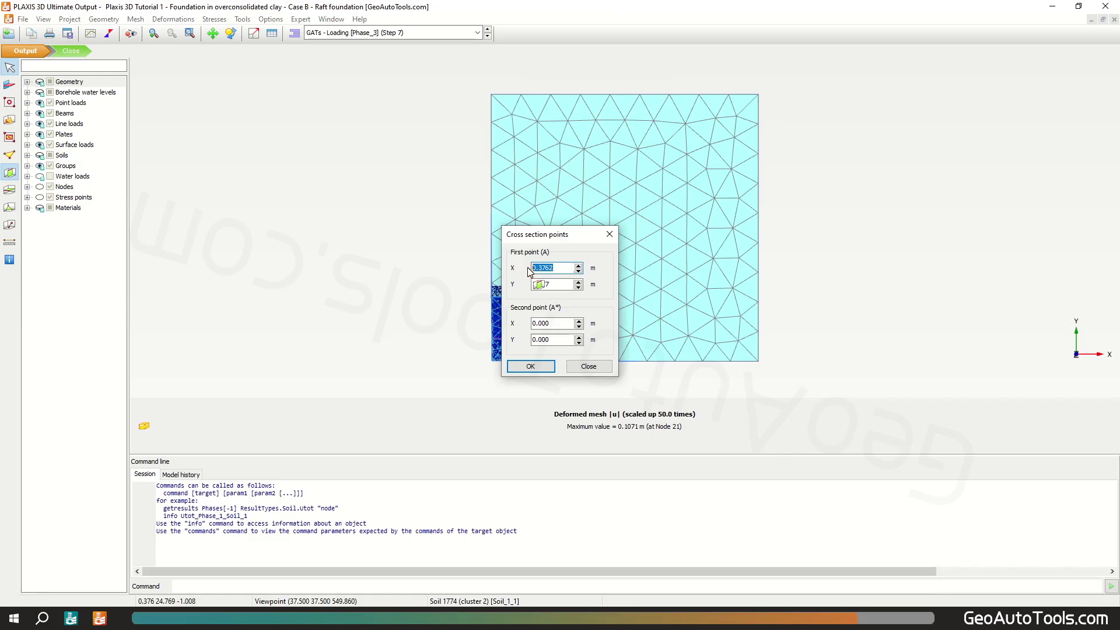
{"action": "type", "text": "0"}
{"action": "key", "text": "Tab"}
{"action": "type", "text": "6"}
{"action": "key", "text": "Tab"}
{"action": "type", "text": "75"}
{"action": "key", "text": "Tab"}
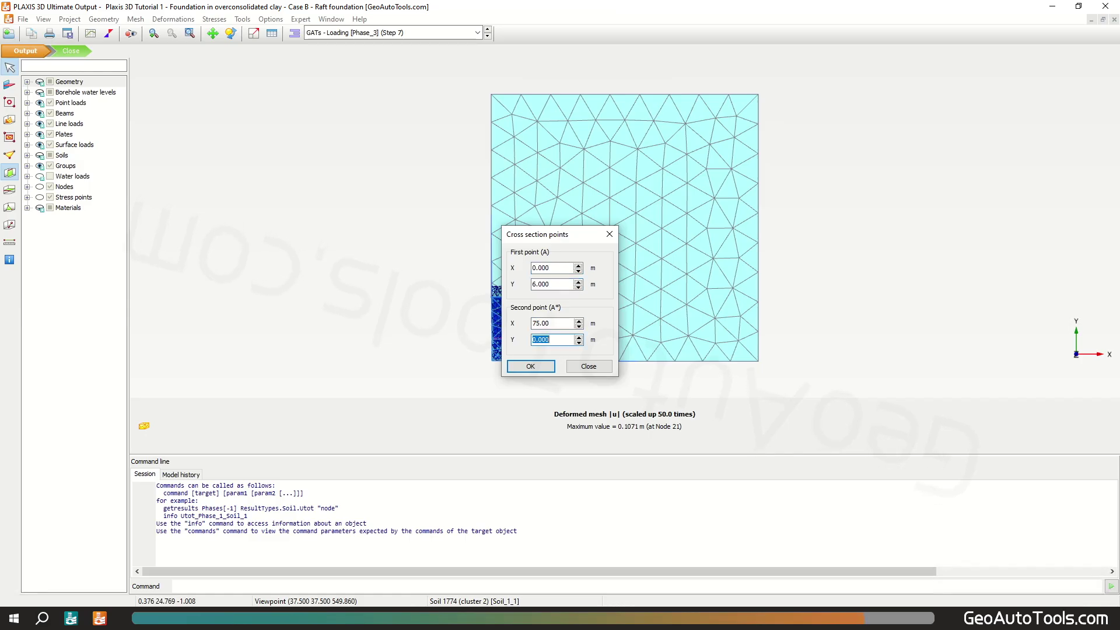
{"action": "key", "text": "Return"}
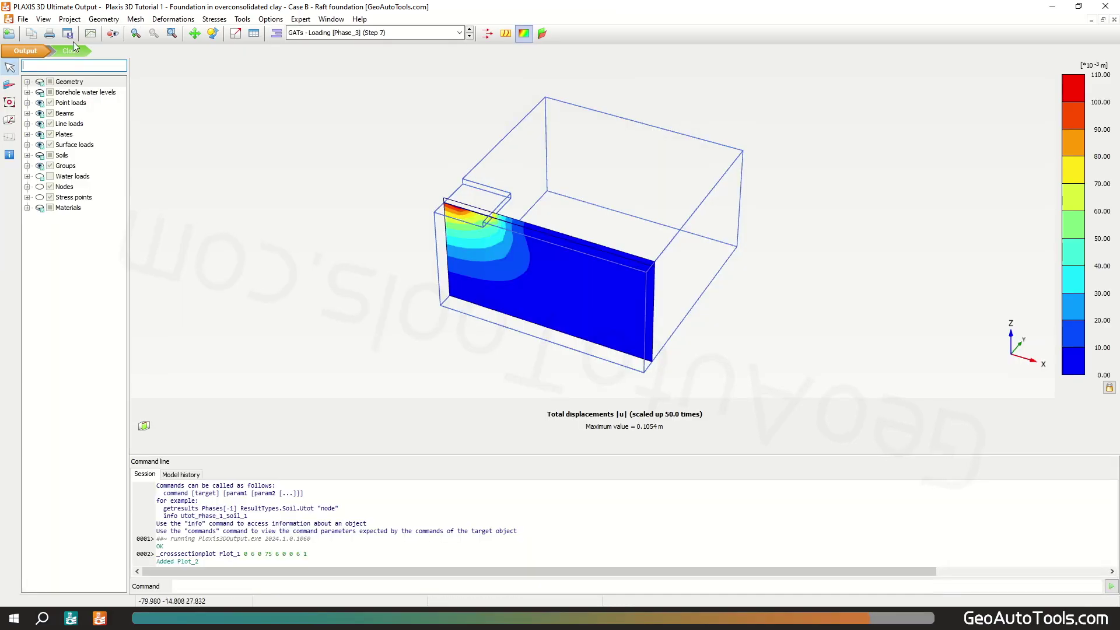
Step: Show the cross section's total displacements in front view and hide the cluster borders
{"action": "left_click", "coordinate": [43, 19]}
{"action": "left_click", "coordinate": [88, 66]}
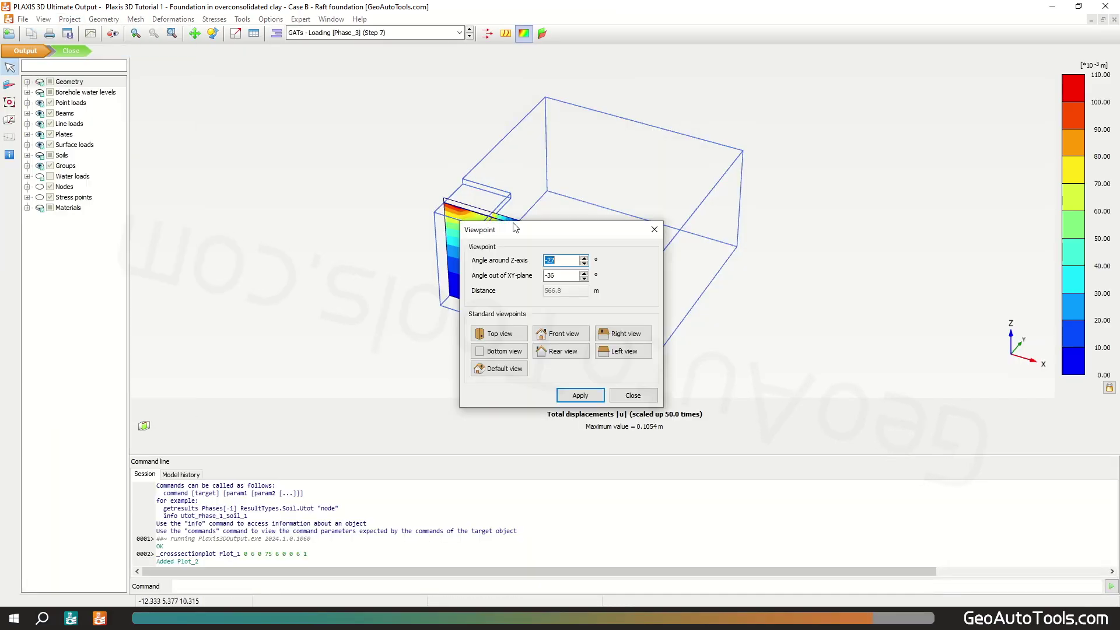
{"action": "left_click", "coordinate": [560, 333]}
{"action": "left_click", "coordinate": [633, 395]}
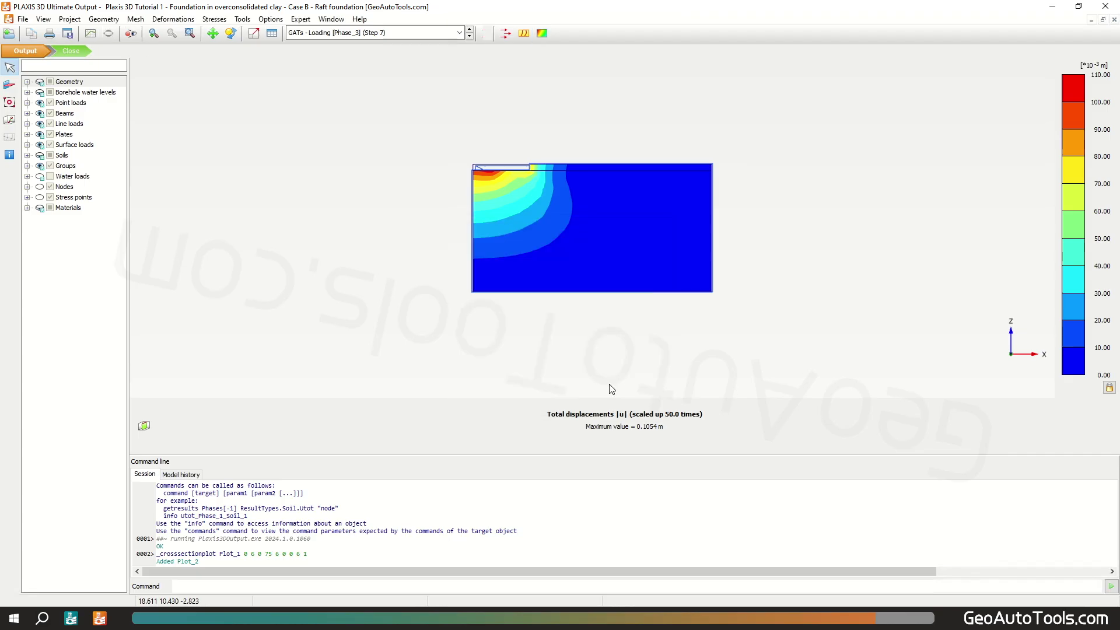
{"action": "left_click", "coordinate": [136, 18]}
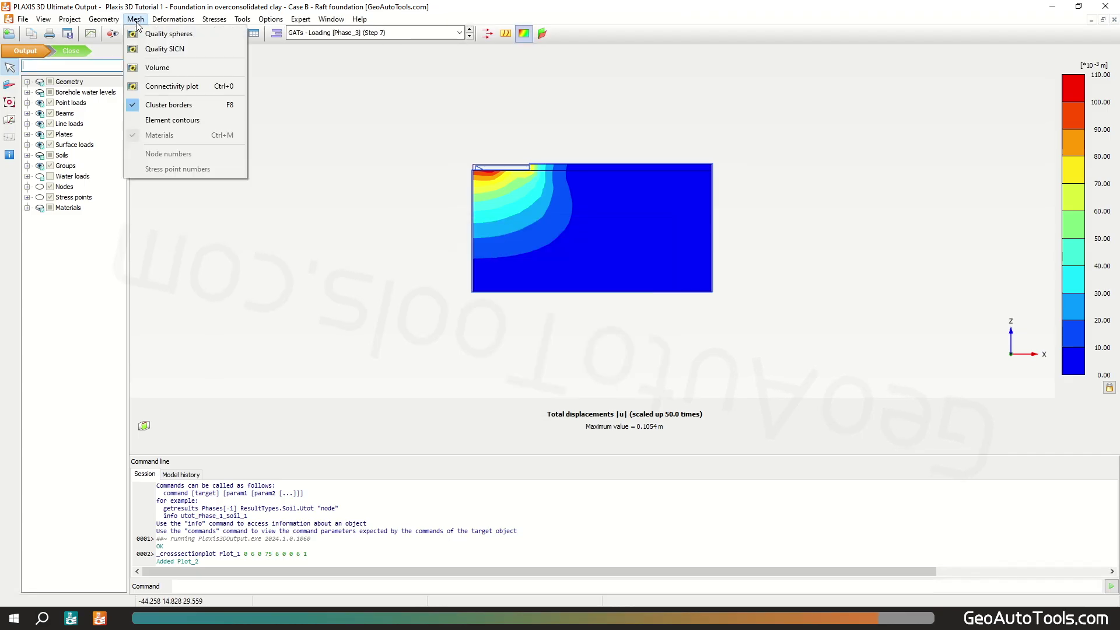
{"action": "left_click", "coordinate": [169, 104]}
{"action": "scroll", "coordinate": [601, 166], "scroll_direction": "up", "scroll_amount": 3}
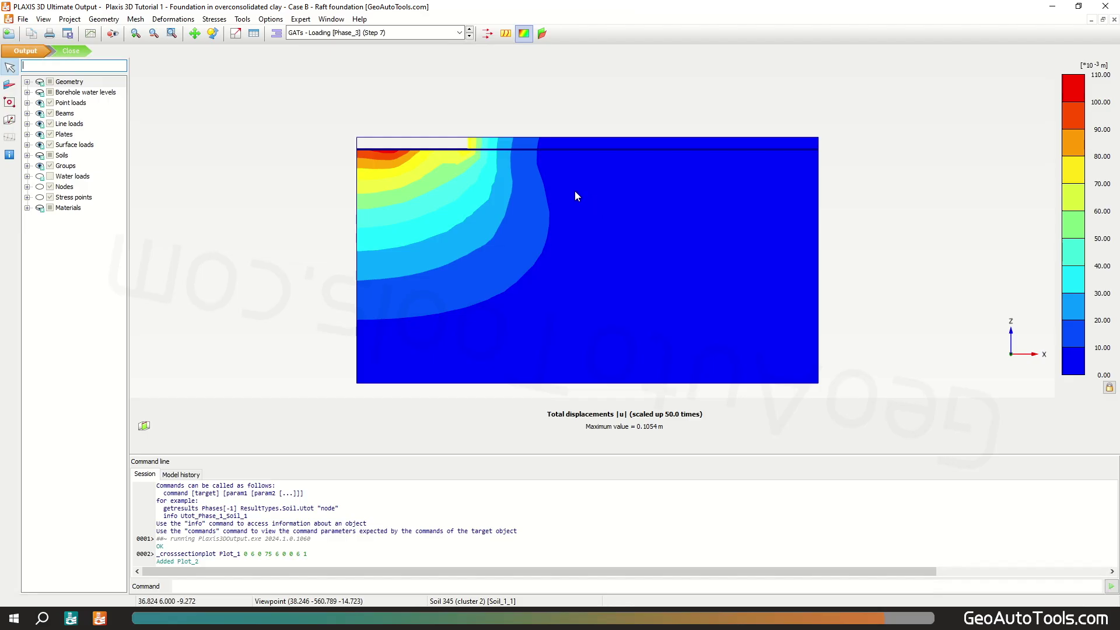
Step: Display the vertical total displacements uz on the cross section
{"action": "left_click", "coordinate": [180, 25]}
{"action": "mouse_move", "coordinate": [245, 30]}
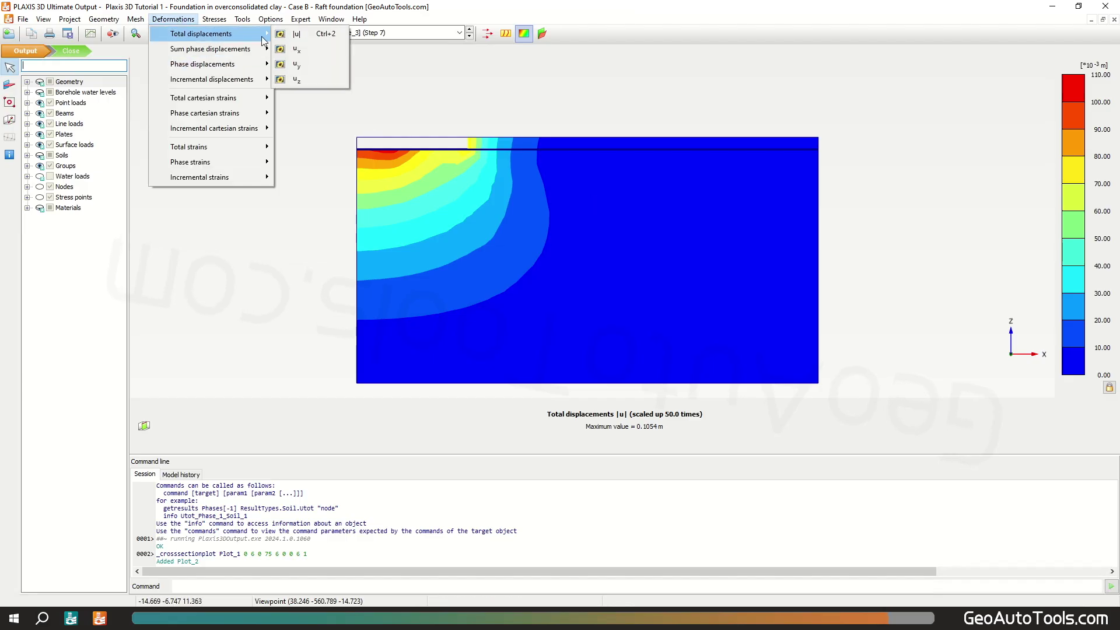
{"action": "left_click", "coordinate": [311, 76]}
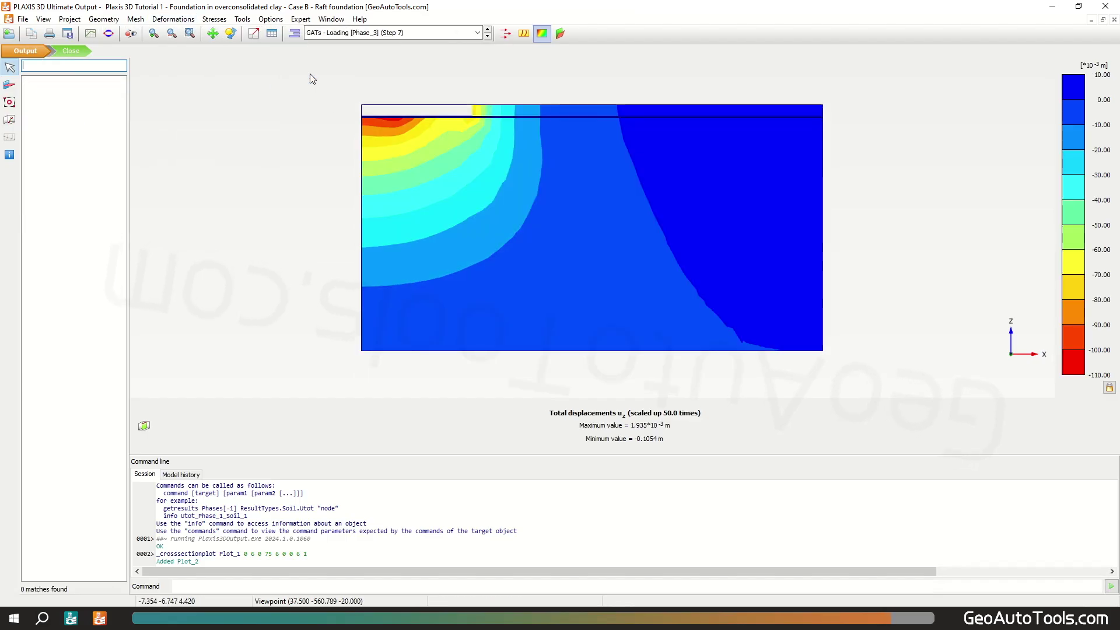
Step: Return to the deformed mesh plot, open the raft plate's results and show its total displacements as shadings
{"action": "left_click", "coordinate": [330, 19]}
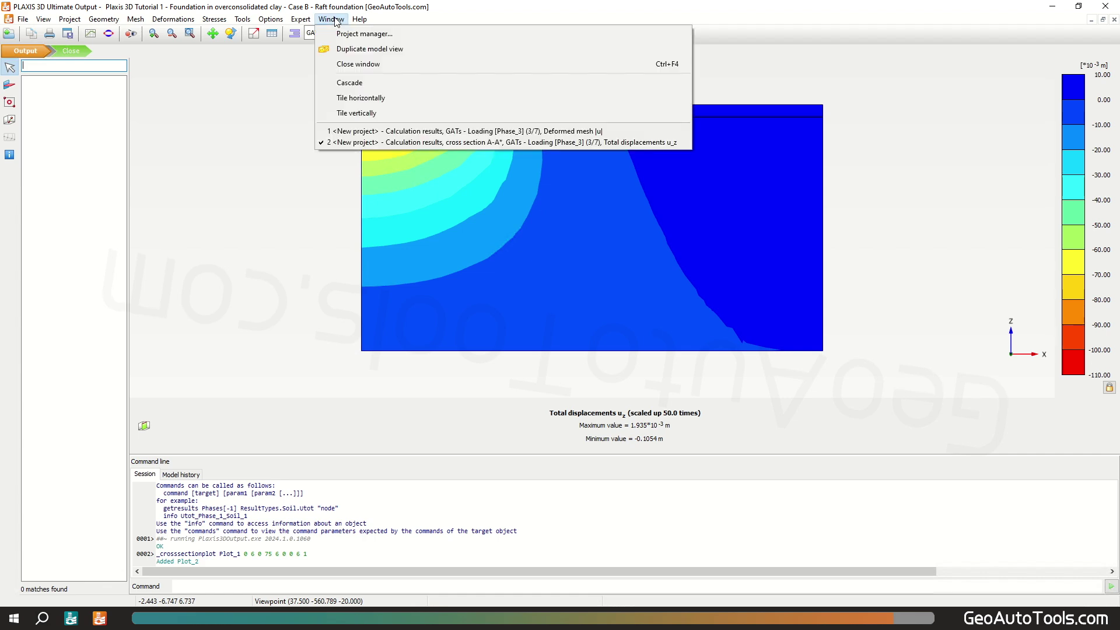
{"action": "left_click", "coordinate": [395, 131]}
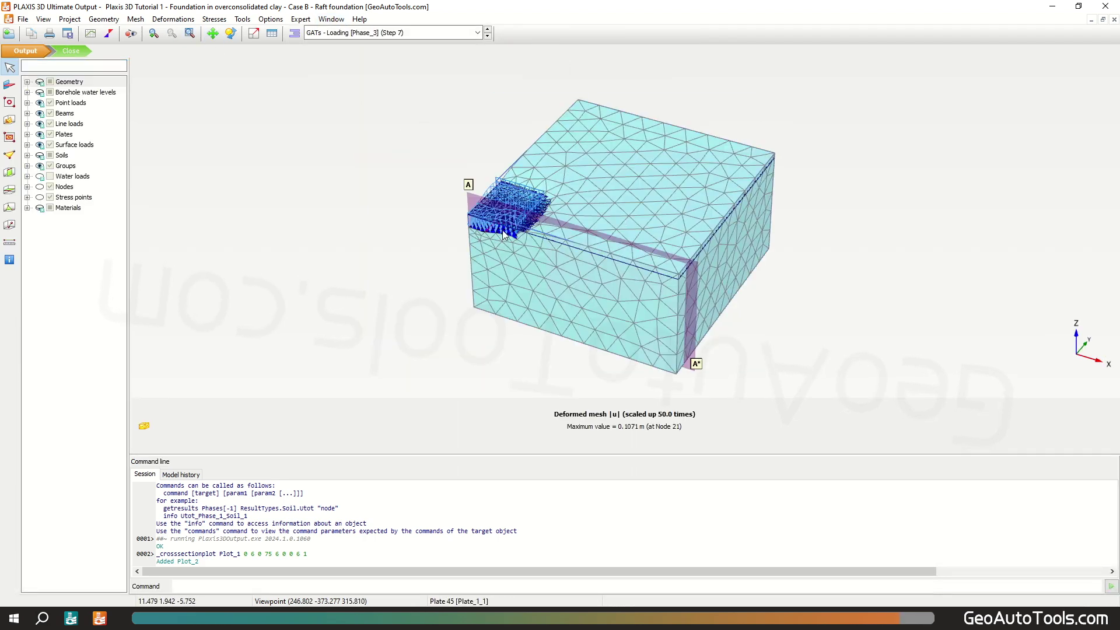
{"action": "double_click", "coordinate": [503, 231]}
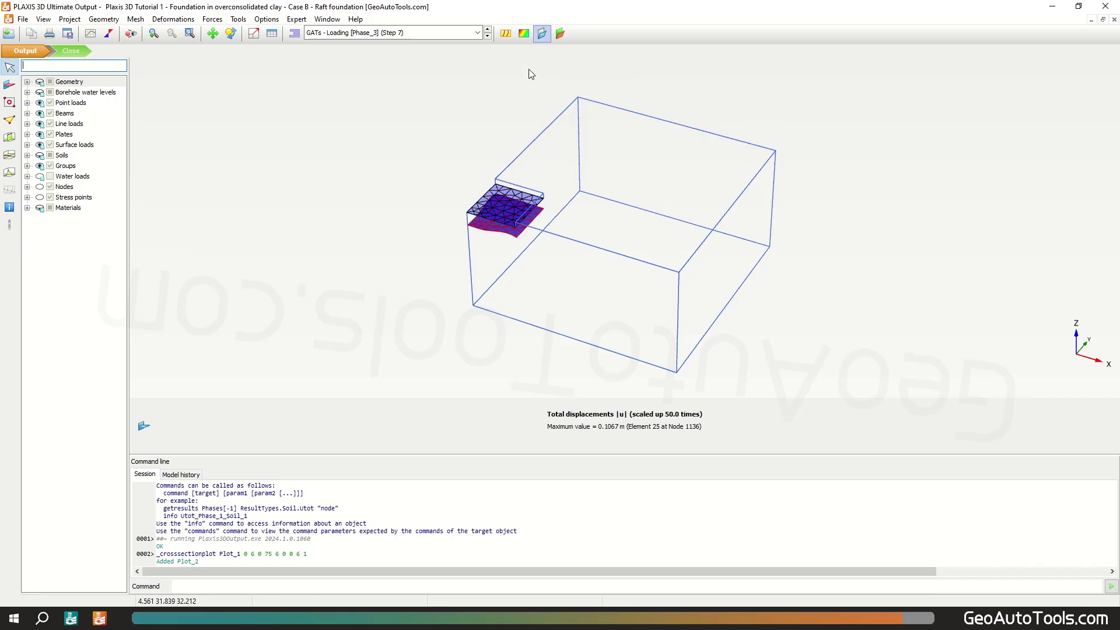
{"action": "left_click", "coordinate": [528, 33]}
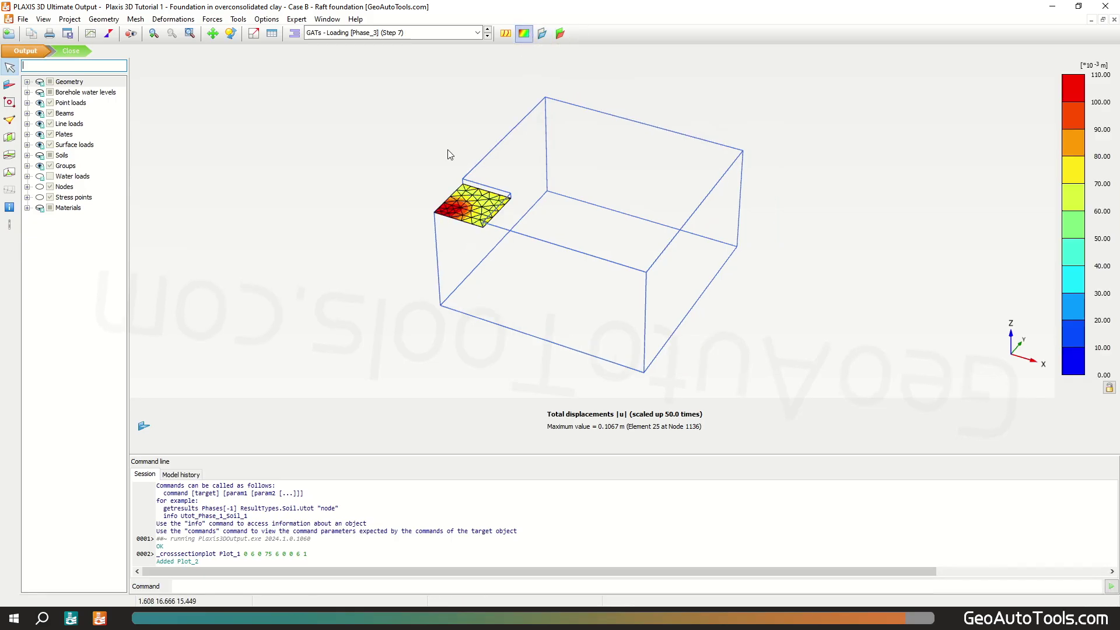
Step: Display the raft plate's bending moments M11 and view them from the top
{"action": "left_click", "coordinate": [213, 19]}
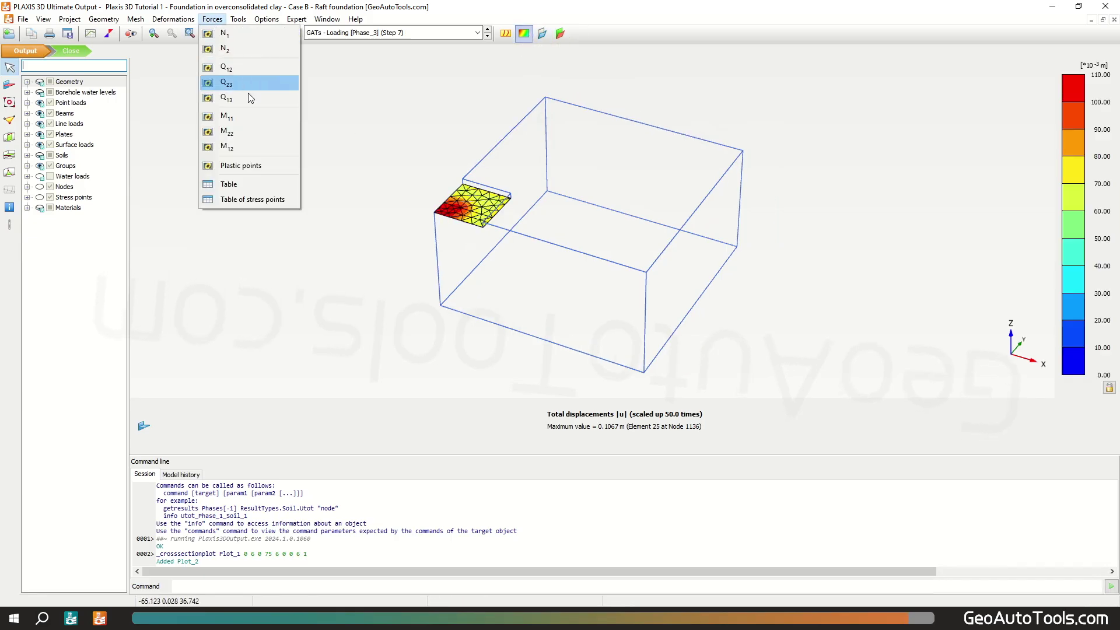
{"action": "left_click", "coordinate": [254, 117]}
{"action": "left_click", "coordinate": [43, 18]}
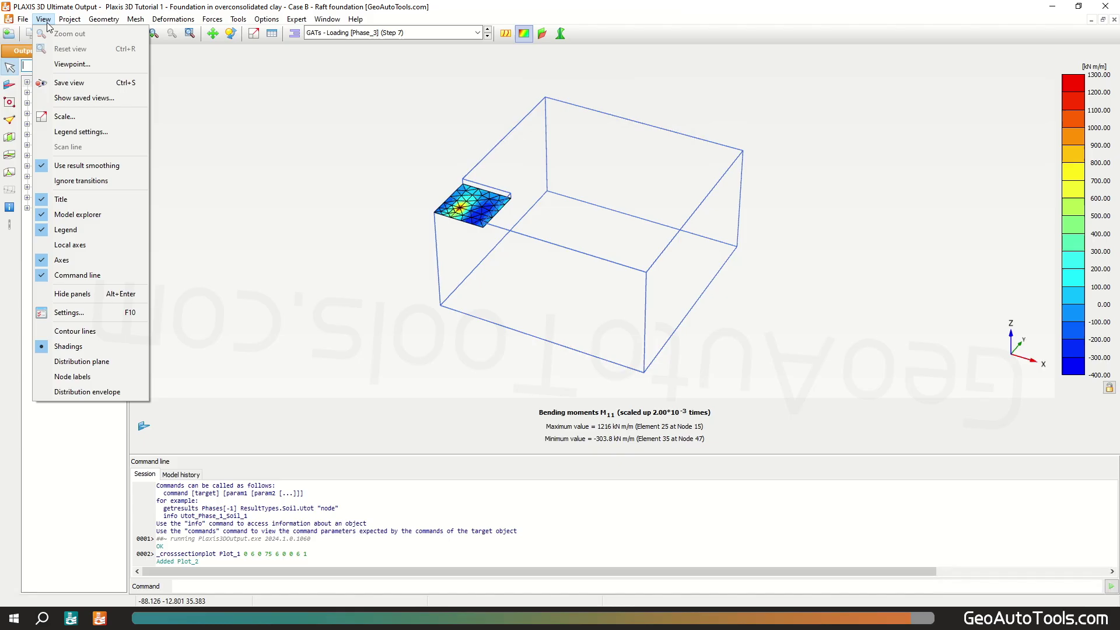
{"action": "left_click", "coordinate": [95, 66]}
{"action": "left_click", "coordinate": [562, 334]}
{"action": "left_click", "coordinate": [499, 334]}
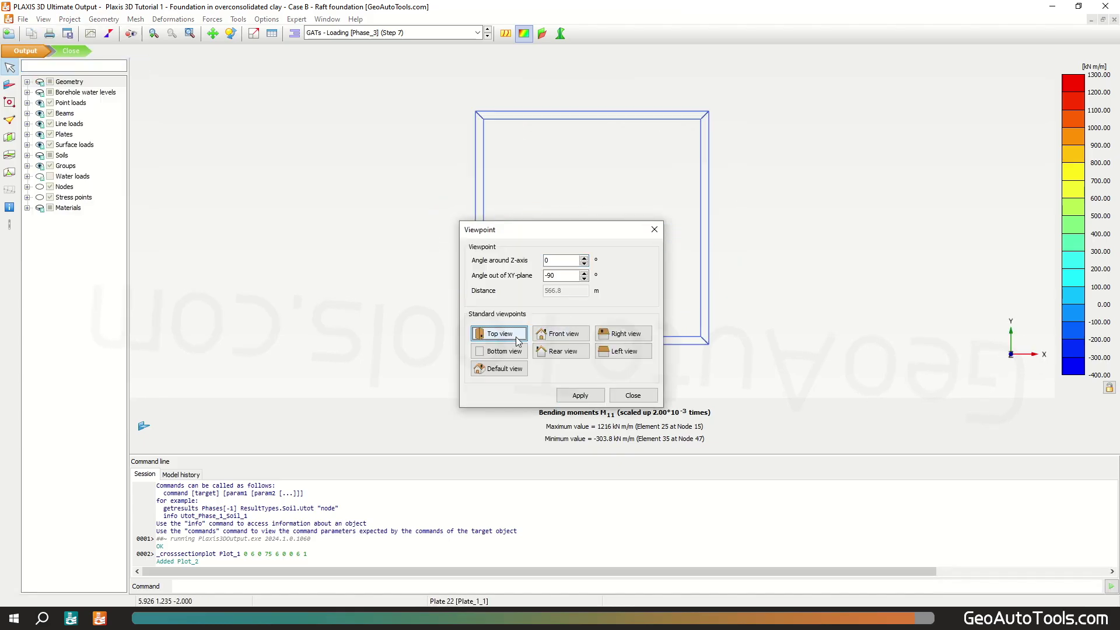
{"action": "left_click", "coordinate": [633, 397]}
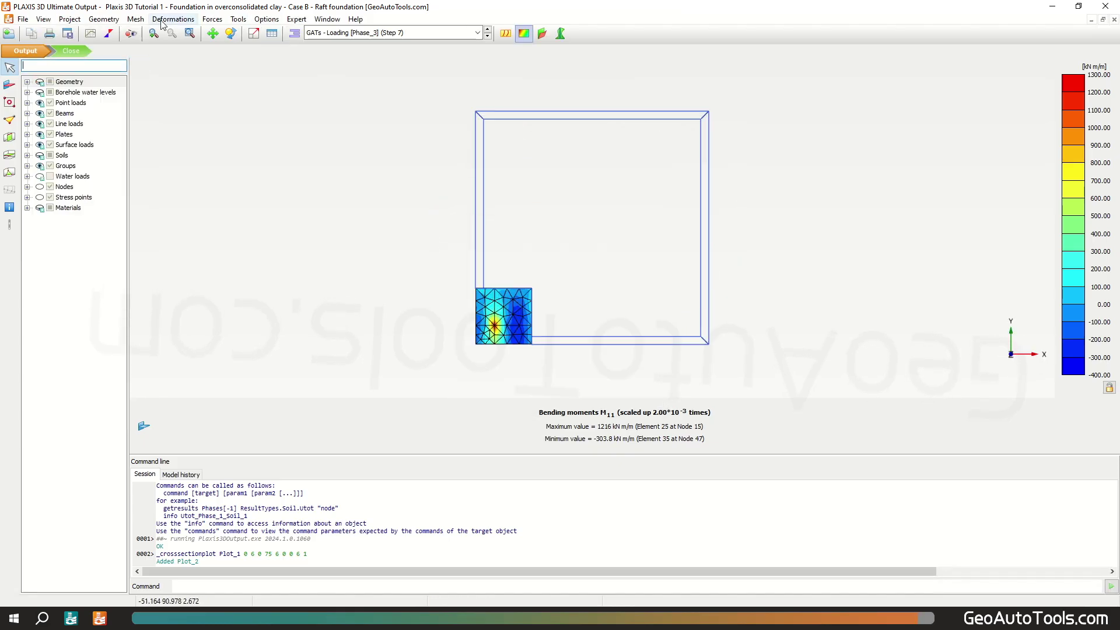
Step: Hide the cluster borders in the raft's bending moment plot and open the table of its M11 results
{"action": "left_click", "coordinate": [141, 23]}
{"action": "left_click", "coordinate": [190, 102]}
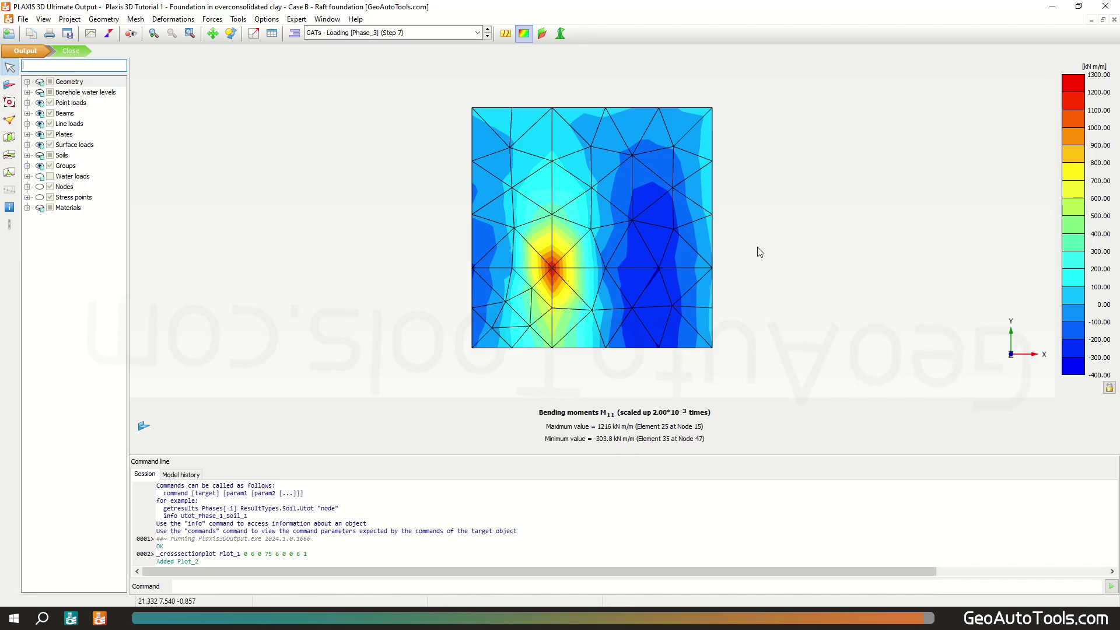
{"action": "left_click", "coordinate": [238, 19]}
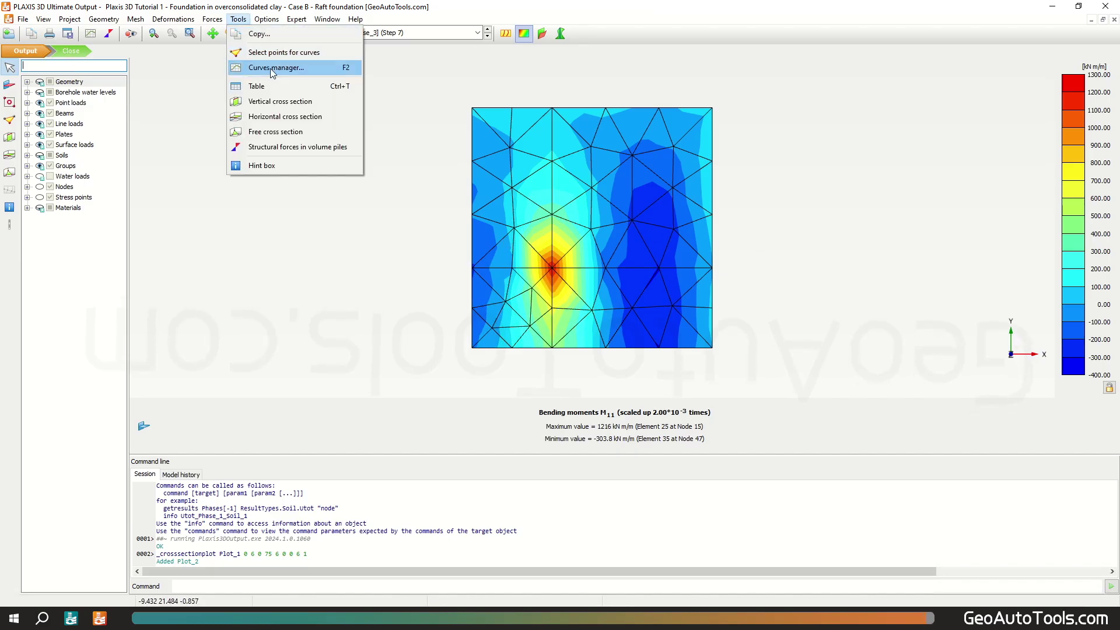
{"action": "left_click", "coordinate": [275, 85]}
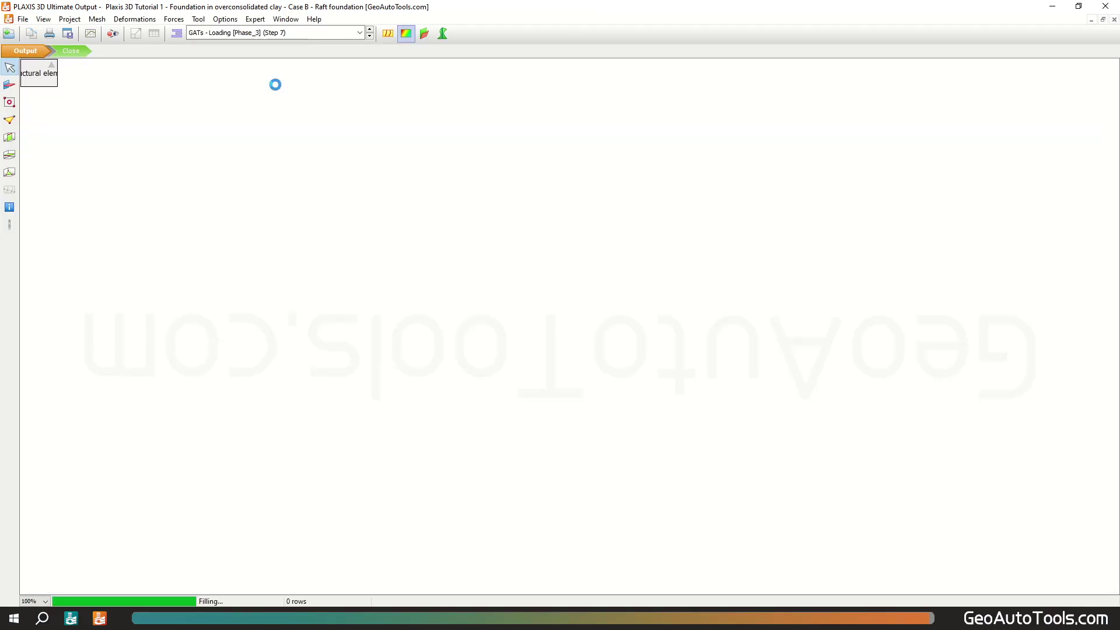